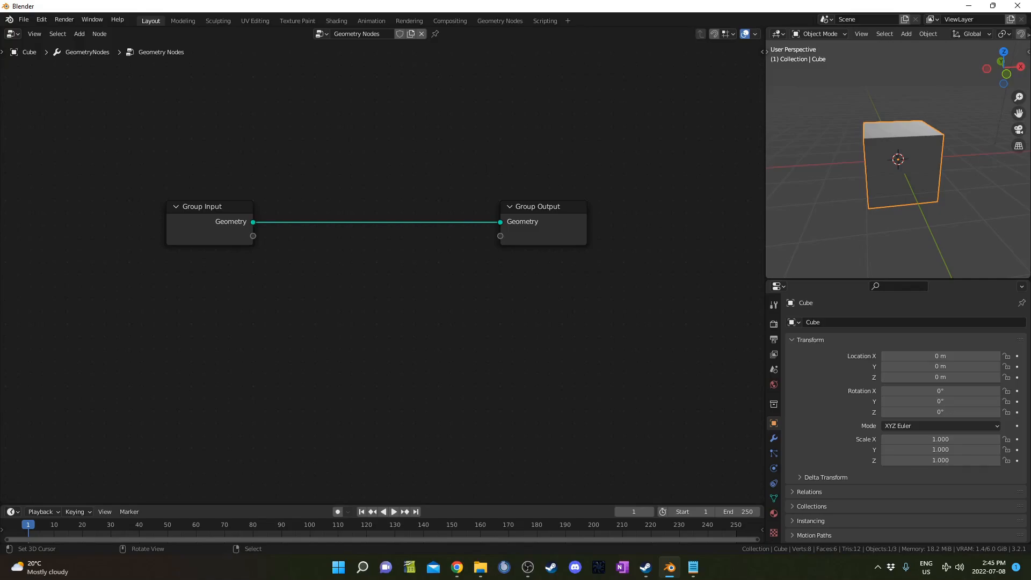
Step: Set the render engine to Cycles with GPU Compute as the device
left_click(910, 323)
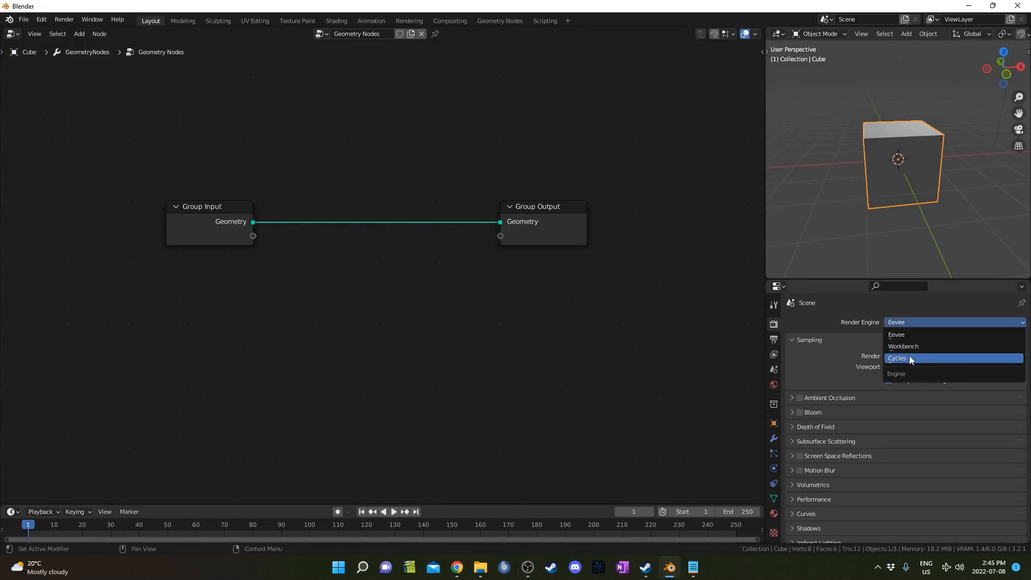
left_click(910, 355)
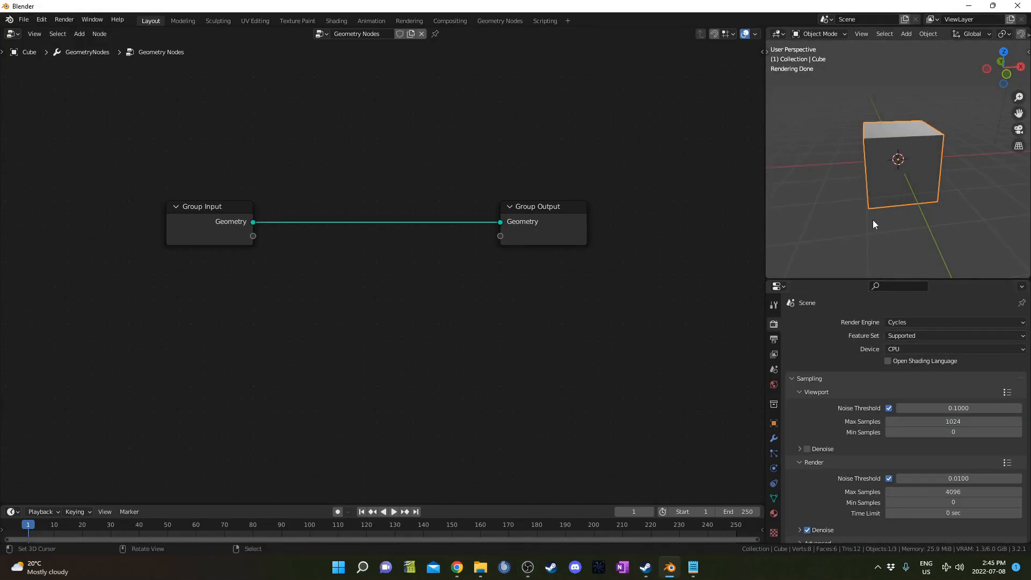
middle_click_drag(855, 173, 923, 269)
left_click(930, 350)
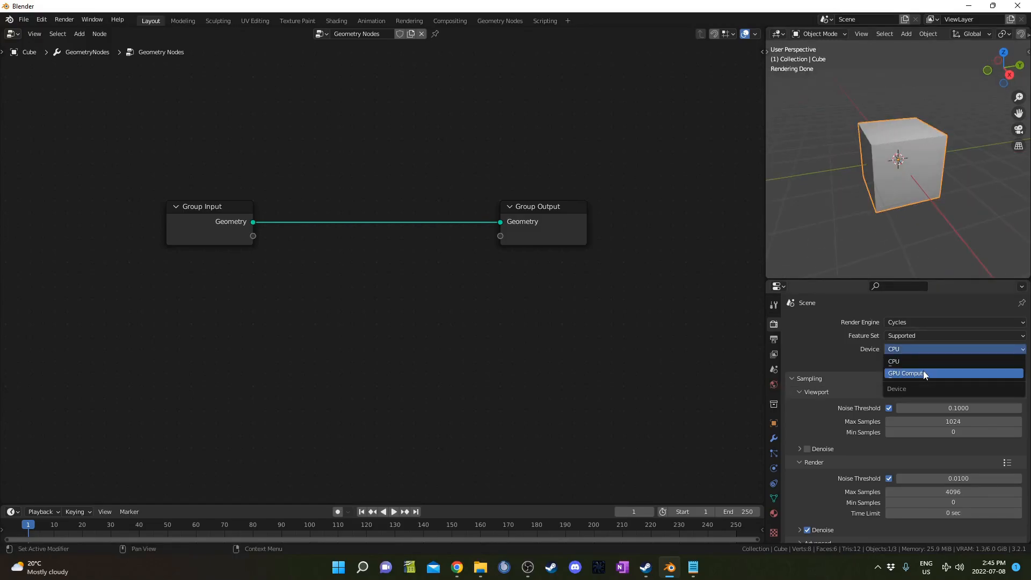
left_click(924, 373)
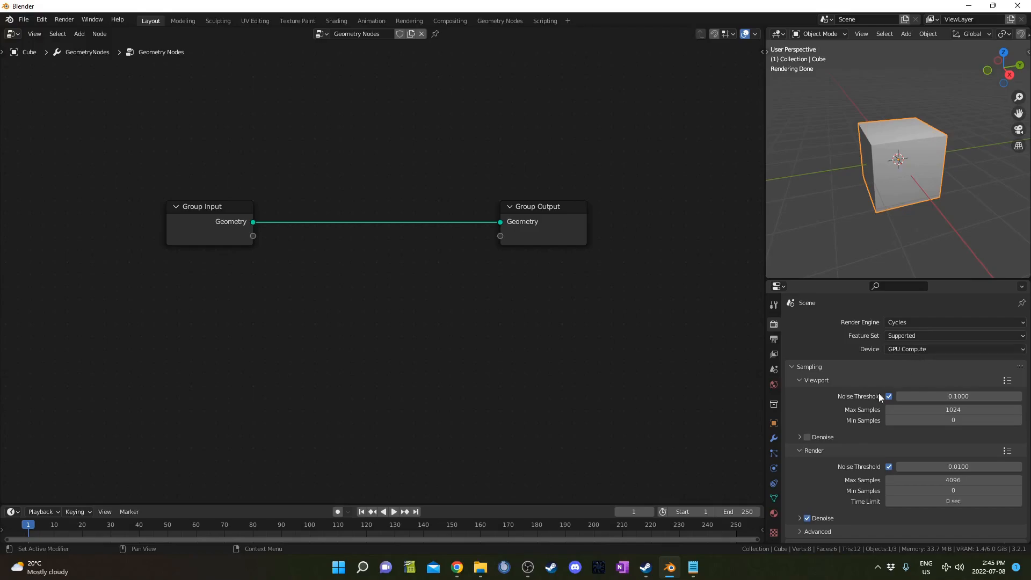
Step: Use an Environment Texture as the world background color and load autumn_park_1k.hdr from the HDRIHaven folder
left_click(774, 384)
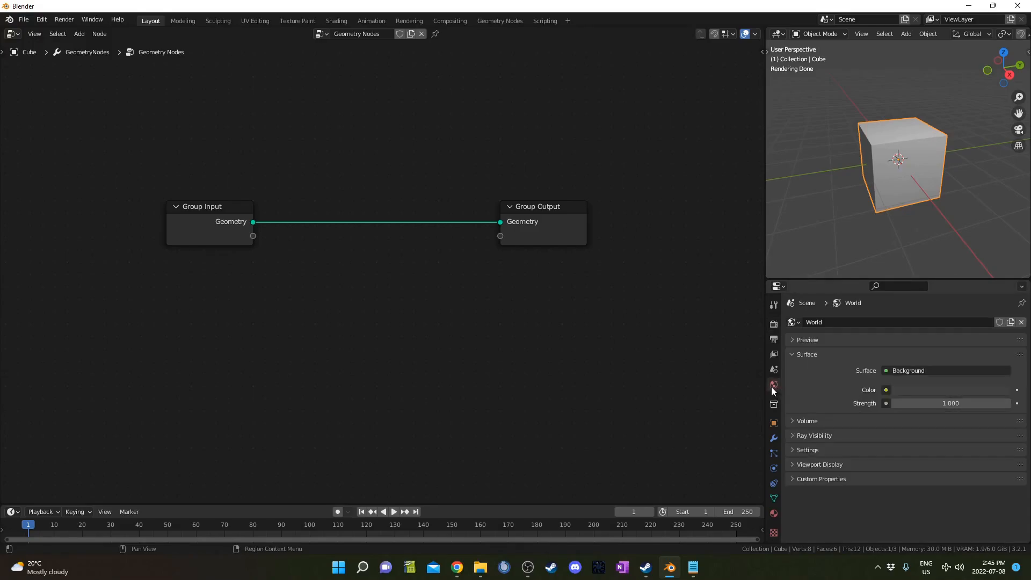
left_click(886, 390)
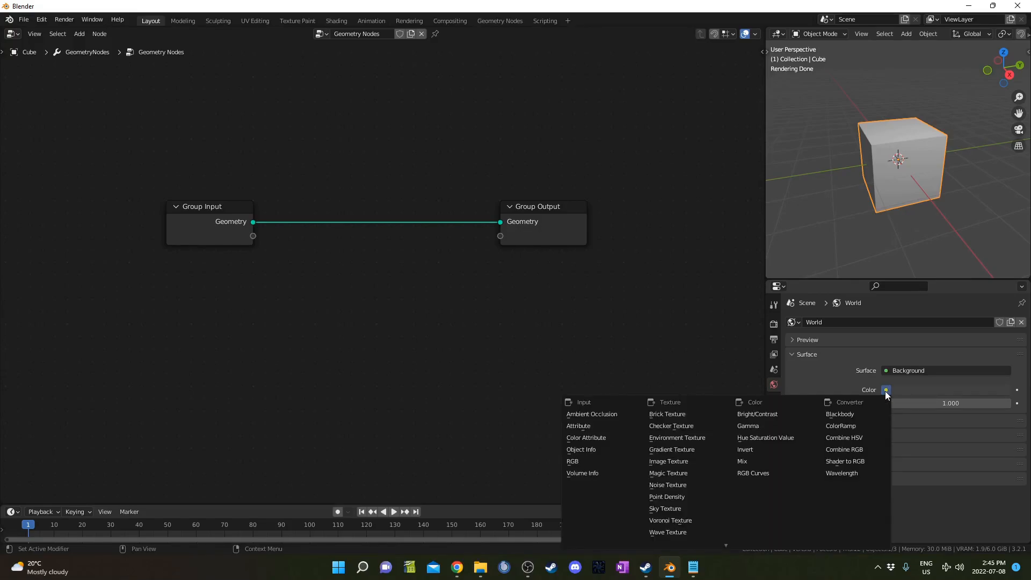
left_click(660, 439)
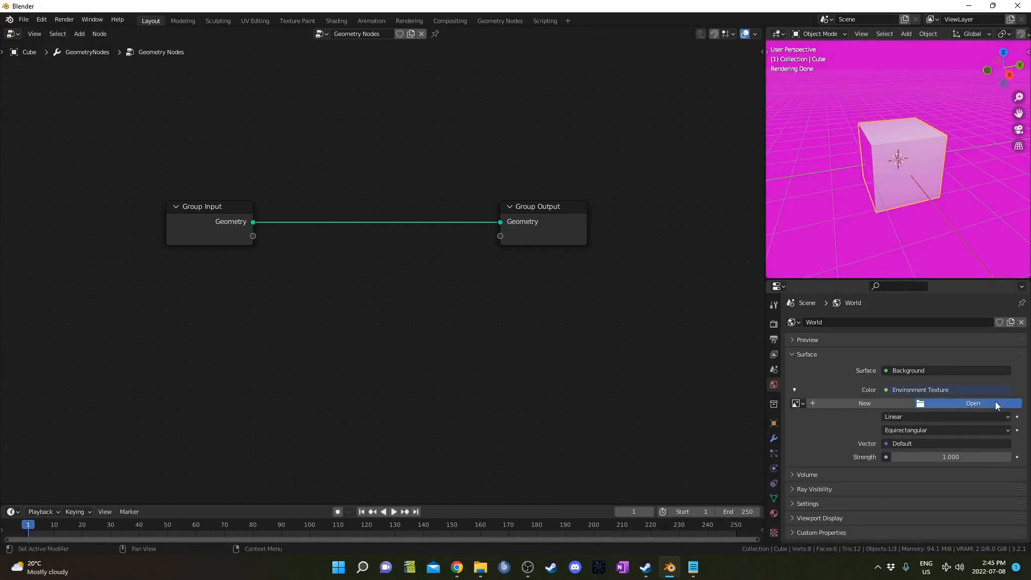
left_click(973, 404)
left_click(47, 318)
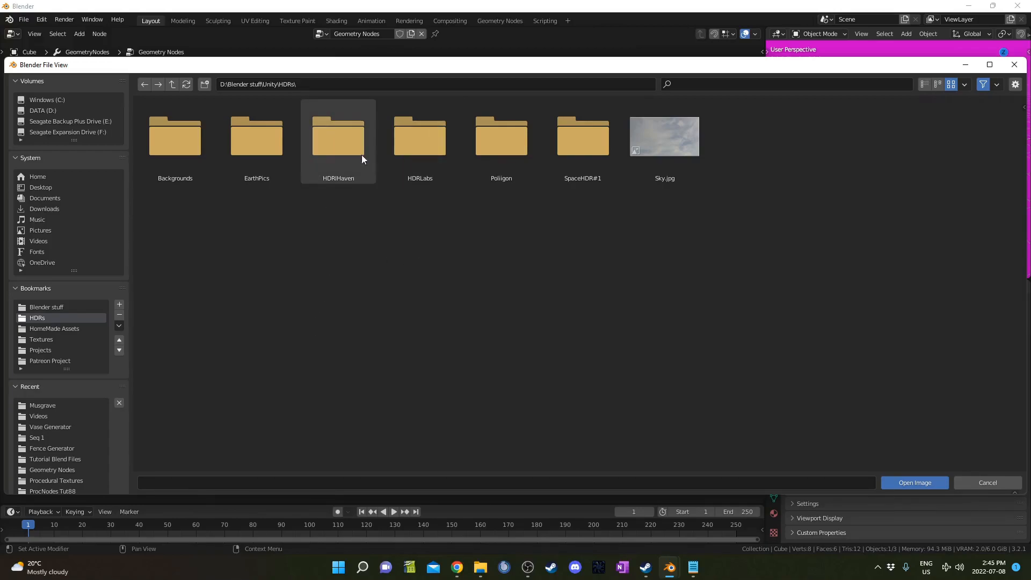
left_click(343, 141)
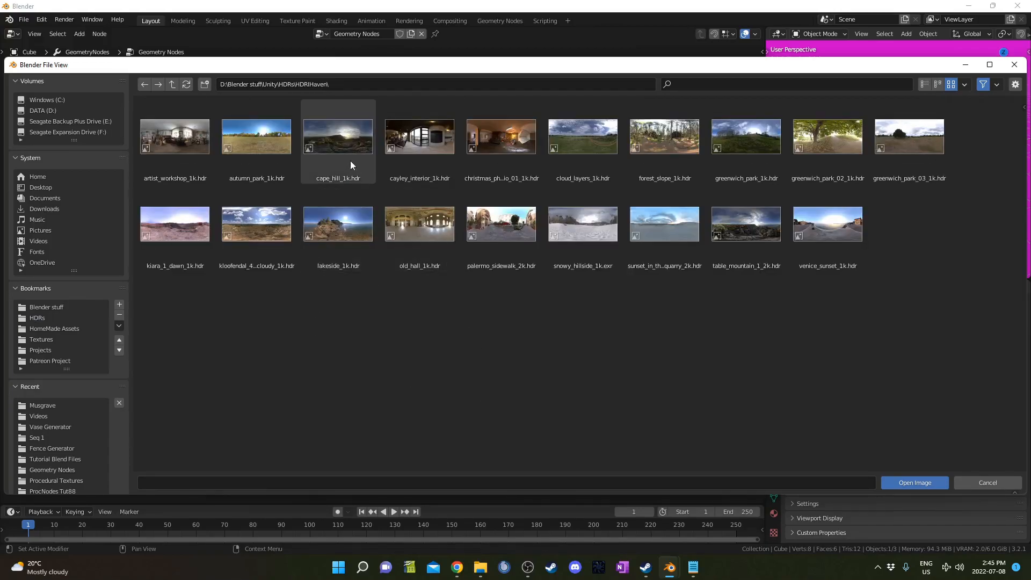
double_click(256, 146)
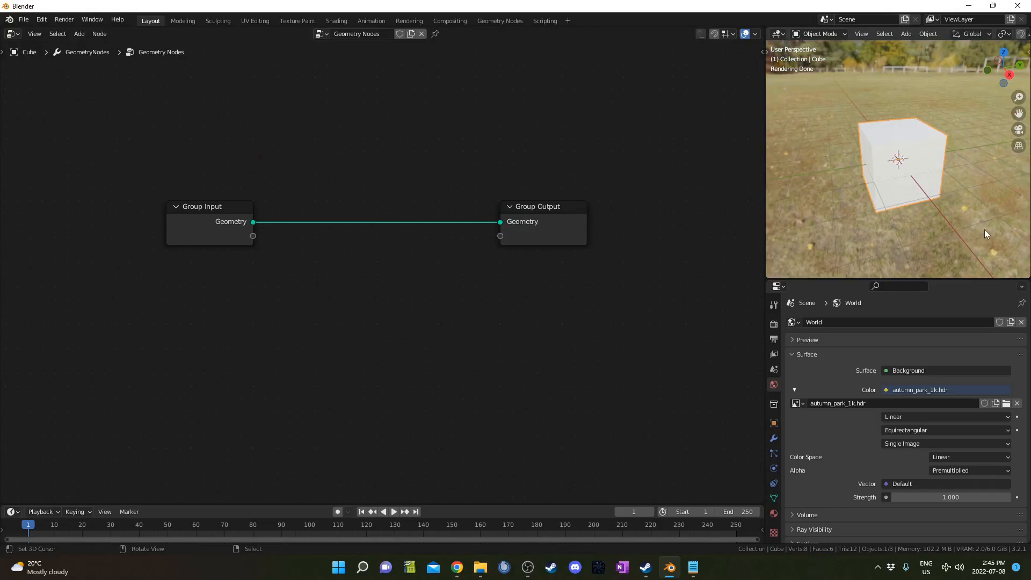
middle_click_drag(955, 209, 913, 231)
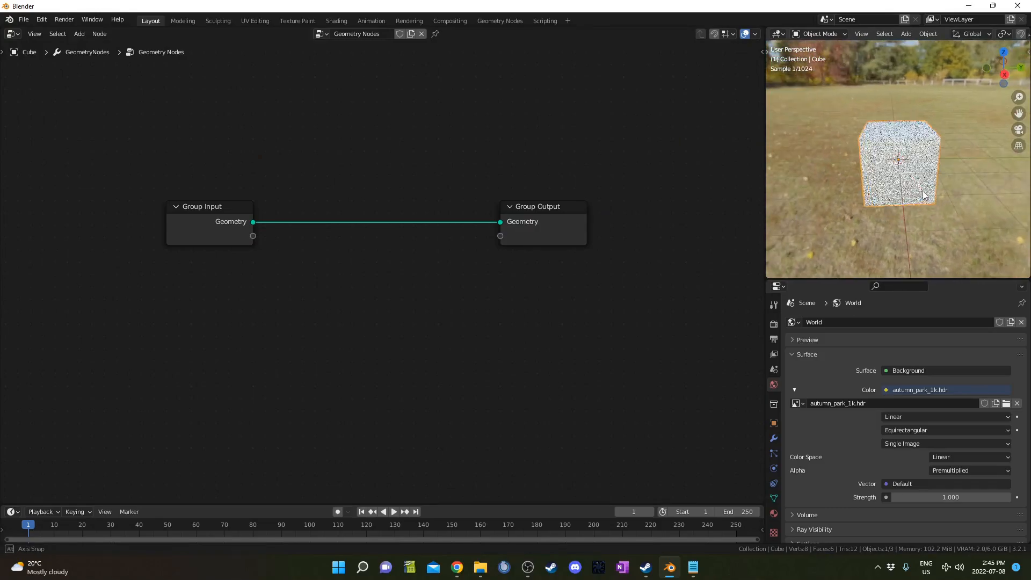
Step: Hide the world background from camera rays in its Ray Visibility settings
scroll(847, 494, "down", 2)
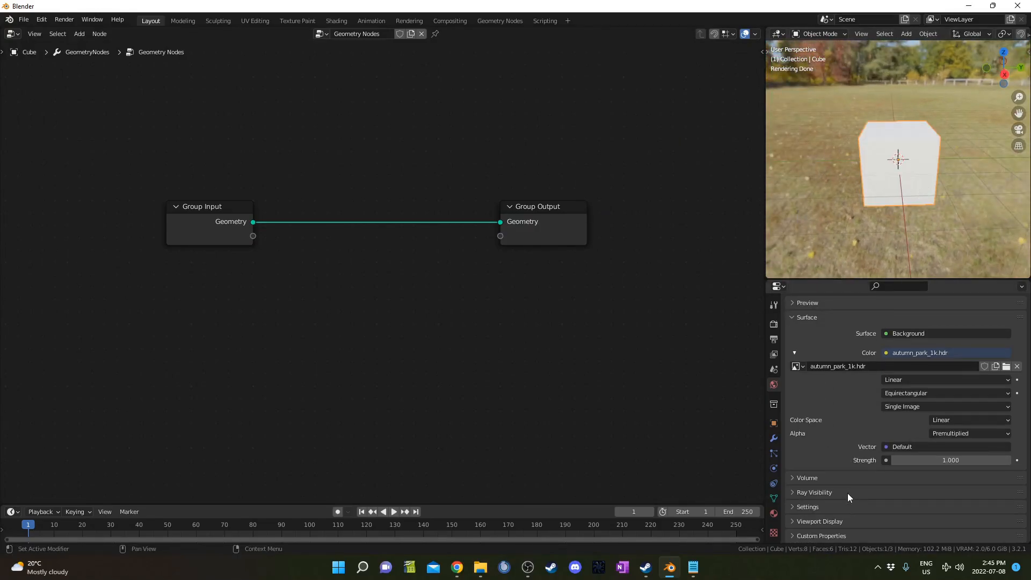
left_click(803, 491)
scroll(885, 494, "down", 1)
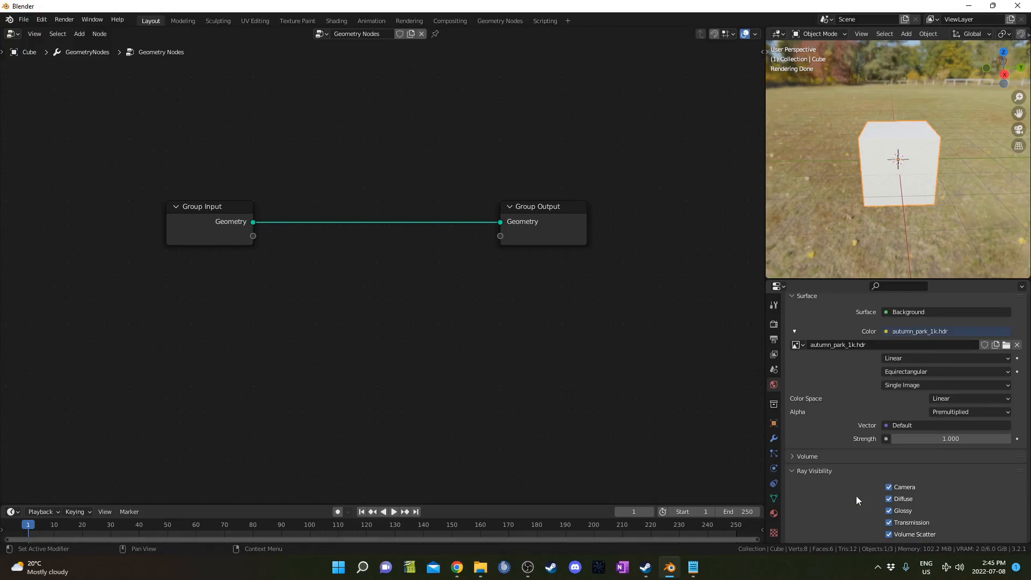
scroll(856, 500, "down", 1)
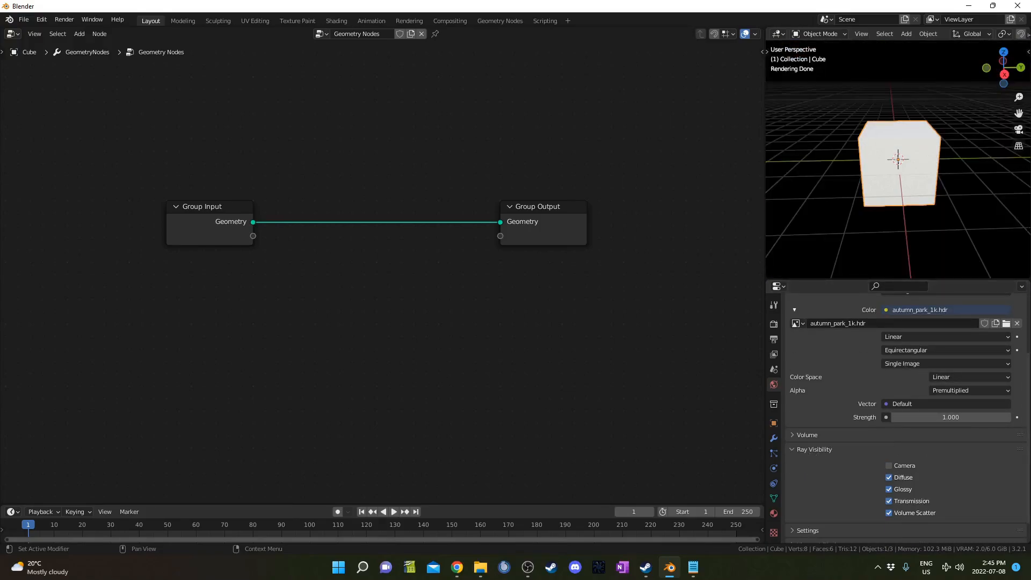
Step: Add a Quadratic Bezier node and insert it before the Group Output so its curve becomes the geometry
scroll(412, 323, "up", 2)
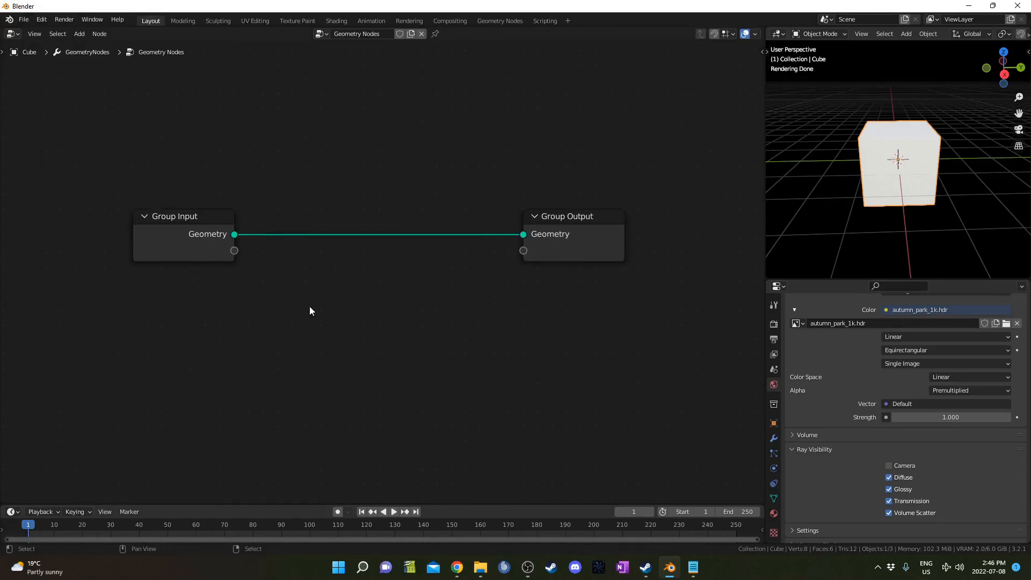
key("shift+a")
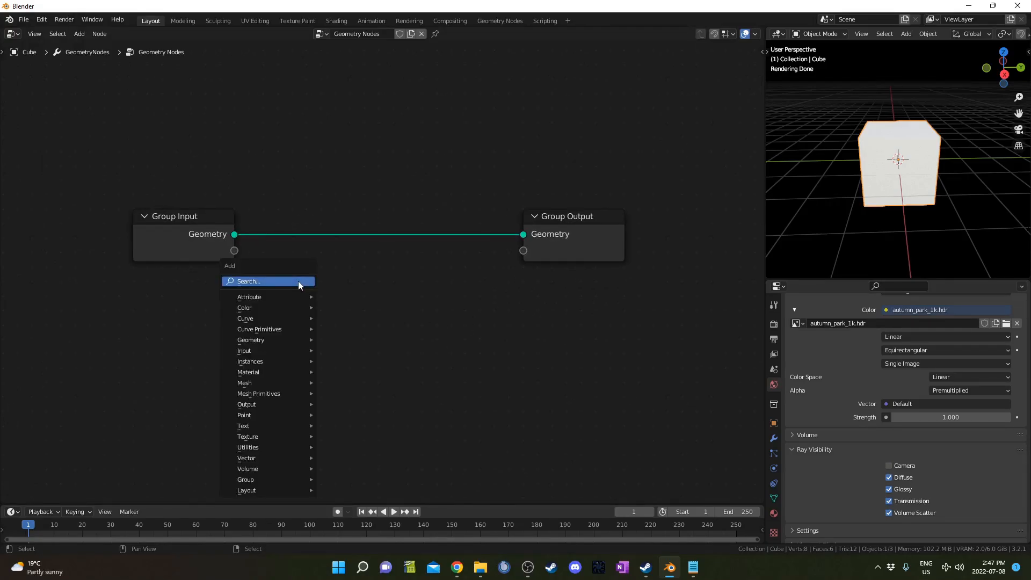
left_click(298, 281)
type("qua")
key("Down")
key("Return")
left_click(291, 157)
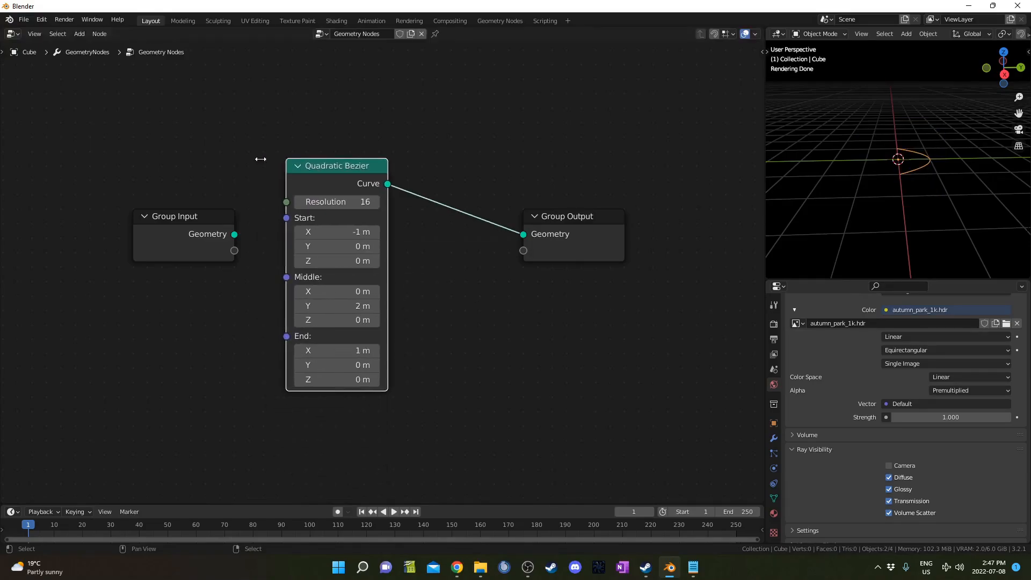
Step: Rearrange the Group Input and Quadratic Bezier nodes to space them apart, and inspect the curve from above
left_click_drag(182, 237, 127, 217)
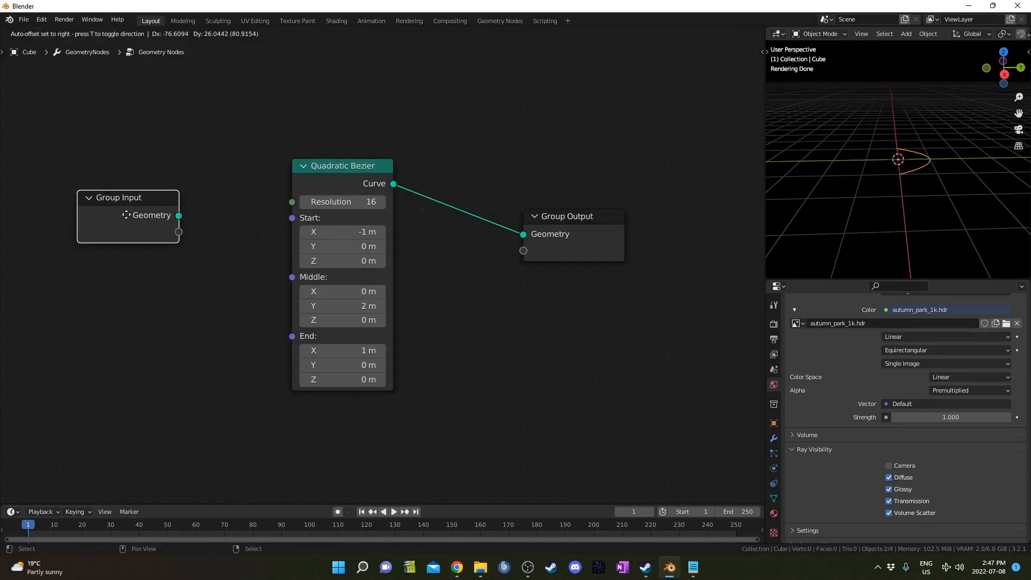
left_click_drag(367, 171, 351, 183)
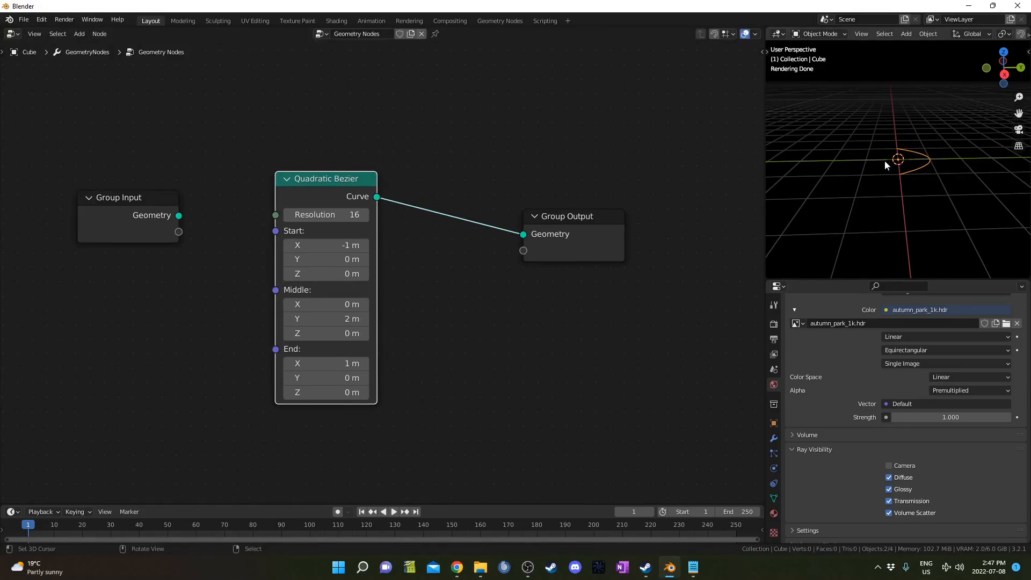
middle_click_drag(924, 166, 890, 209)
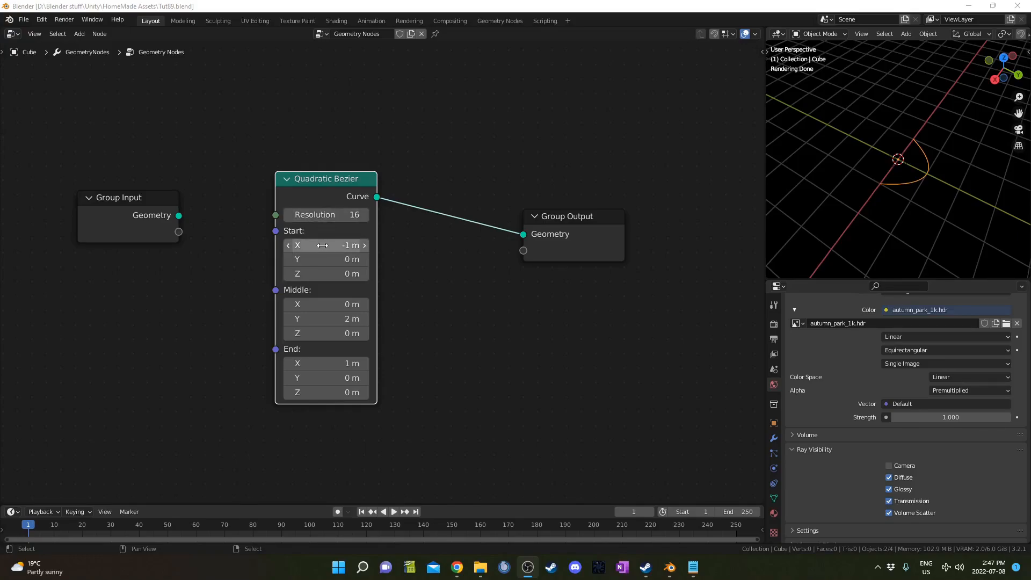
Step: Try out different Start X and Middle Y values on the Quadratic Bezier and undo them
left_click_drag(326, 245, 343, 245)
key("ctrl+z")
mouse_move(335, 319)
left_mouse_down()
mouse_move(301, 319)
mouse_move(344, 321)
left_mouse_up()
middle_click_drag(975, 224, 923, 177)
Step: Set the Quadratic Bezier's Start X to 0 m, Middle Y to 0 m and Middle Z to 0.5 m
left_click(343, 244)
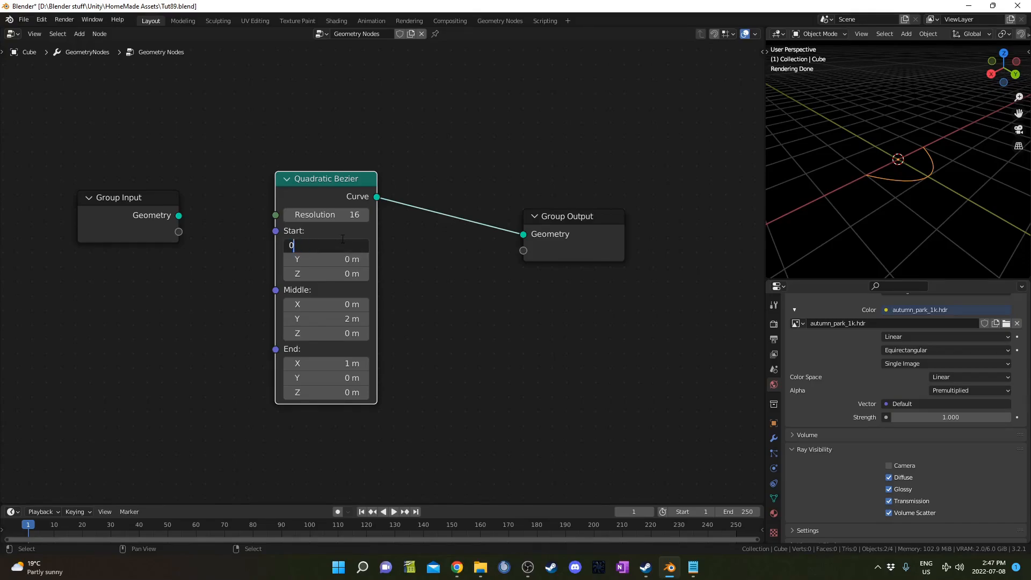
type("0")
key("Tab")
key("Tab")
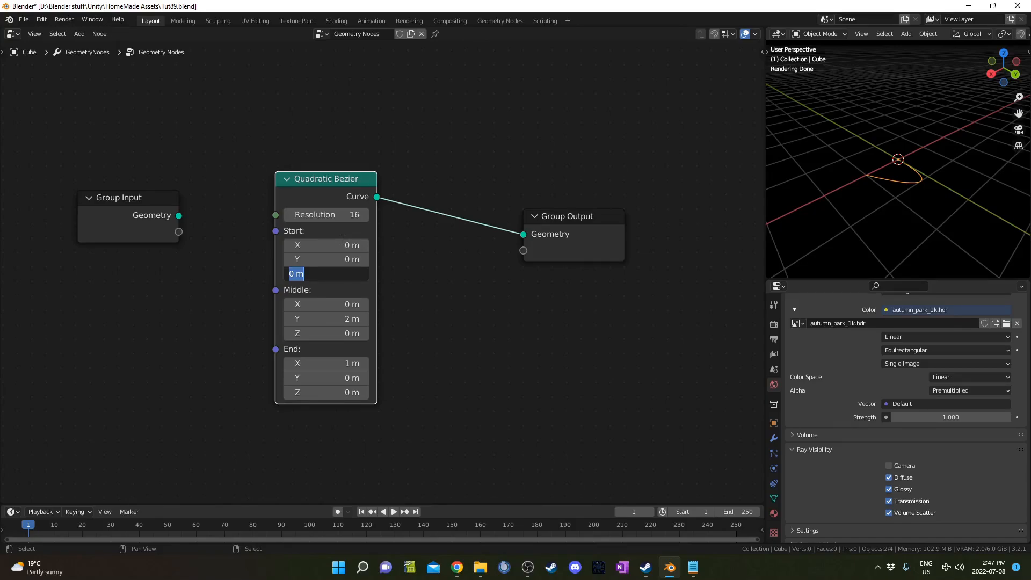
key("Tab")
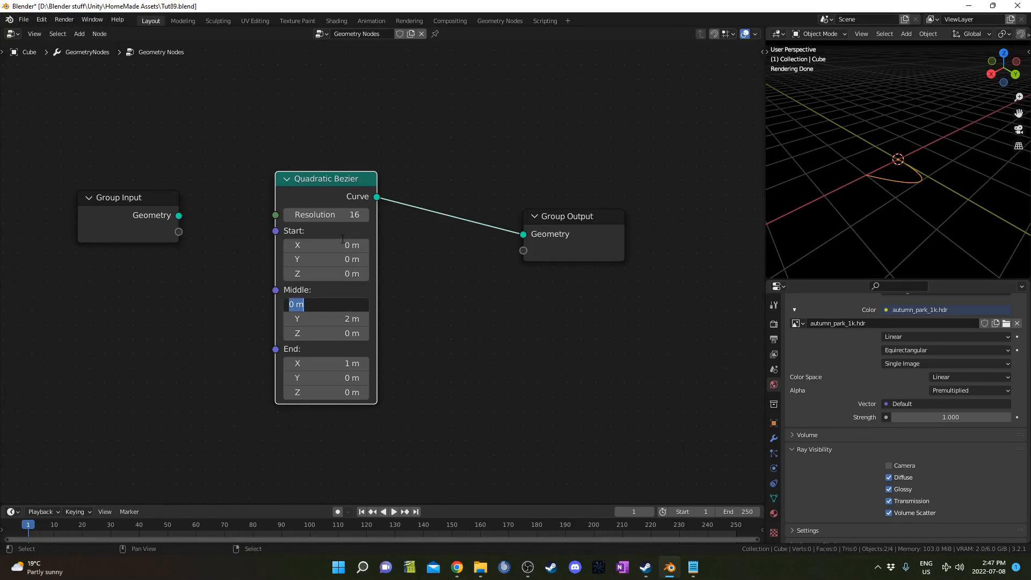
key("Tab")
key("Tab")
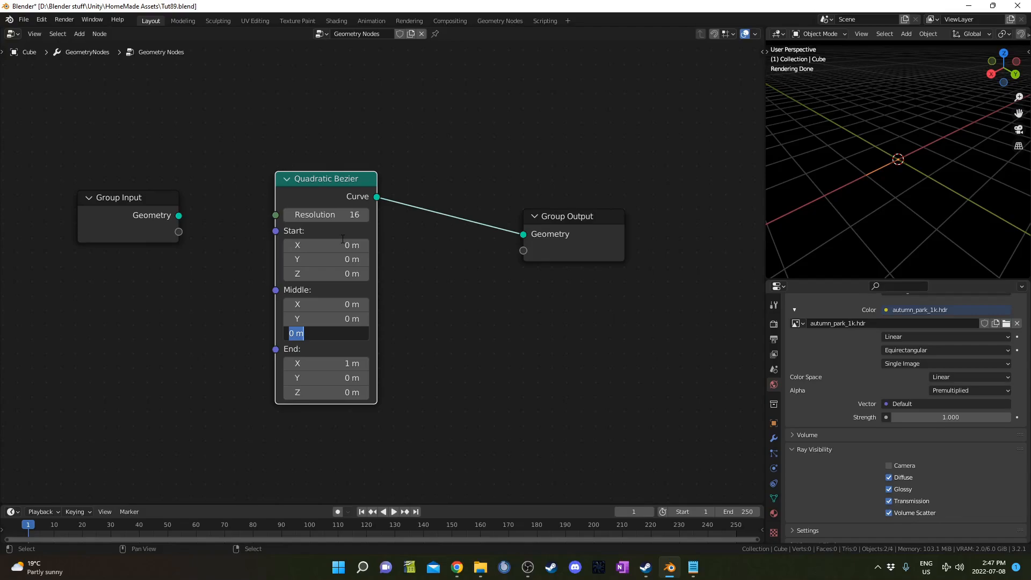
type(".5")
key("Return")
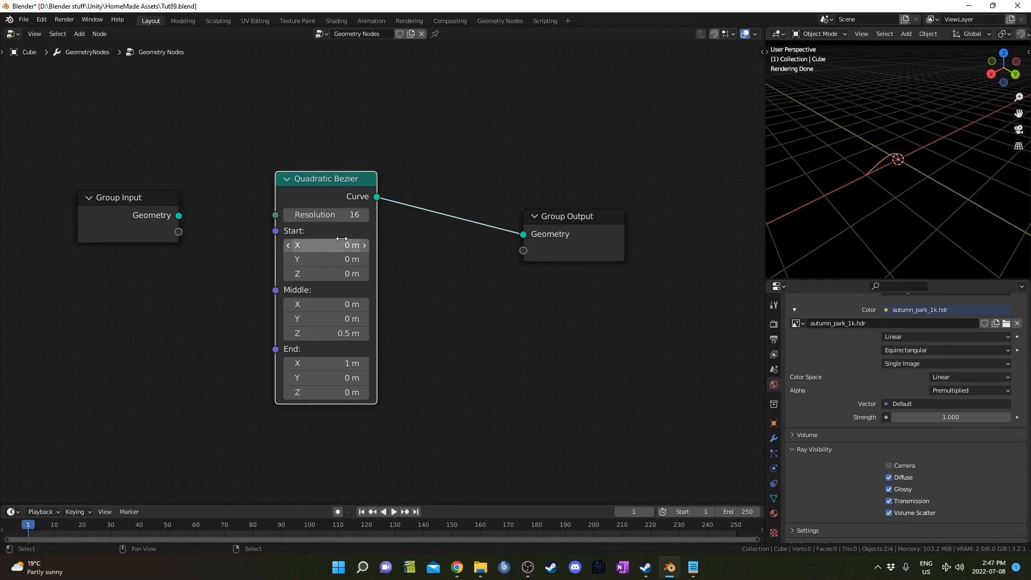
Step: Set the Quadratic Bezier's End X to 0 m and End Z to 1 m to make the curve vertical
left_click(322, 363)
key("Tab")
key("shift+Tab")
type("0")
key("Tab")
key("Tab")
type("1")
key("Return")
middle_click_drag(952, 146, 919, 182)
middle_click_drag(862, 69, 908, 162)
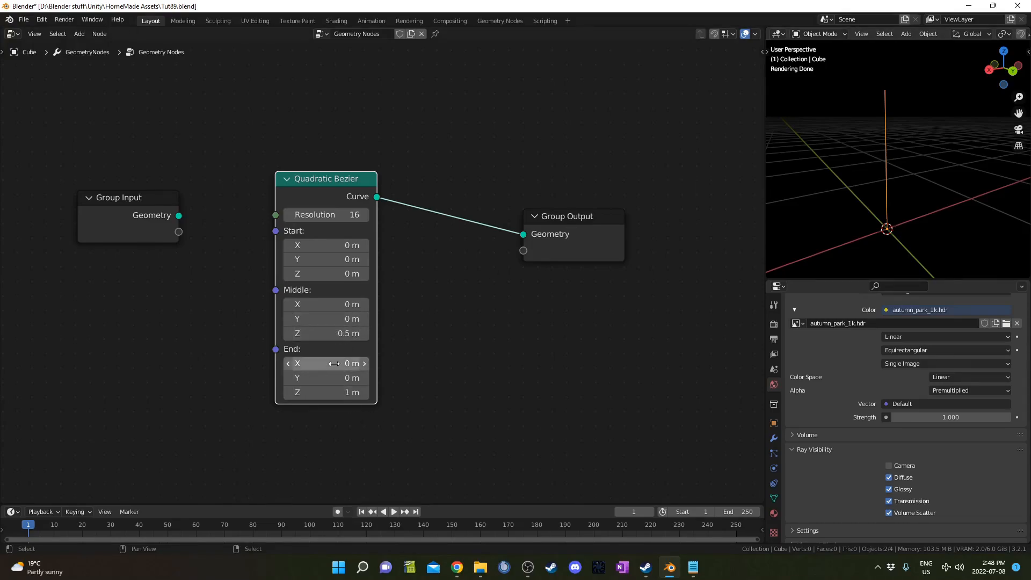
Step: Try bending the vertical curve through its Middle Y value and undo the change
left_click_drag(314, 319, 347, 319)
key("ctrl+z")
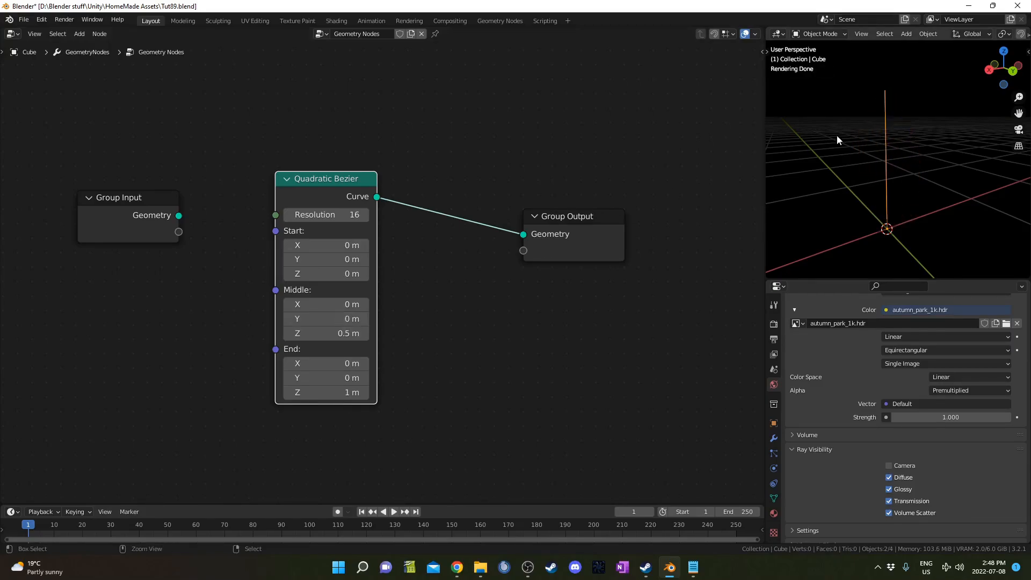
Step: Make room beside the Quadratic Bezier and insert a Curve to Mesh node between it and the Group Output
left_click_drag(324, 205, 284, 220)
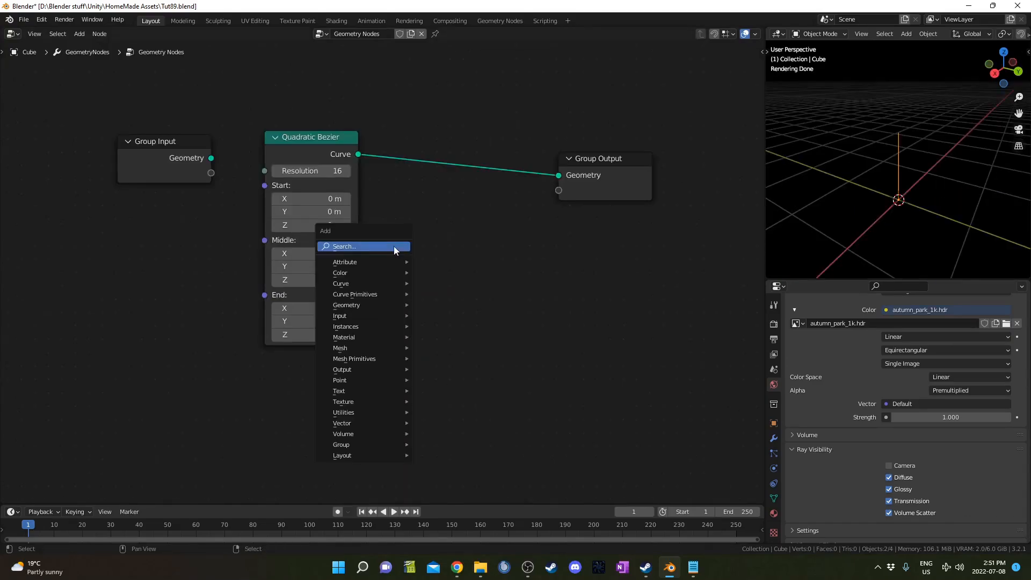
left_click(394, 246)
type("curv")
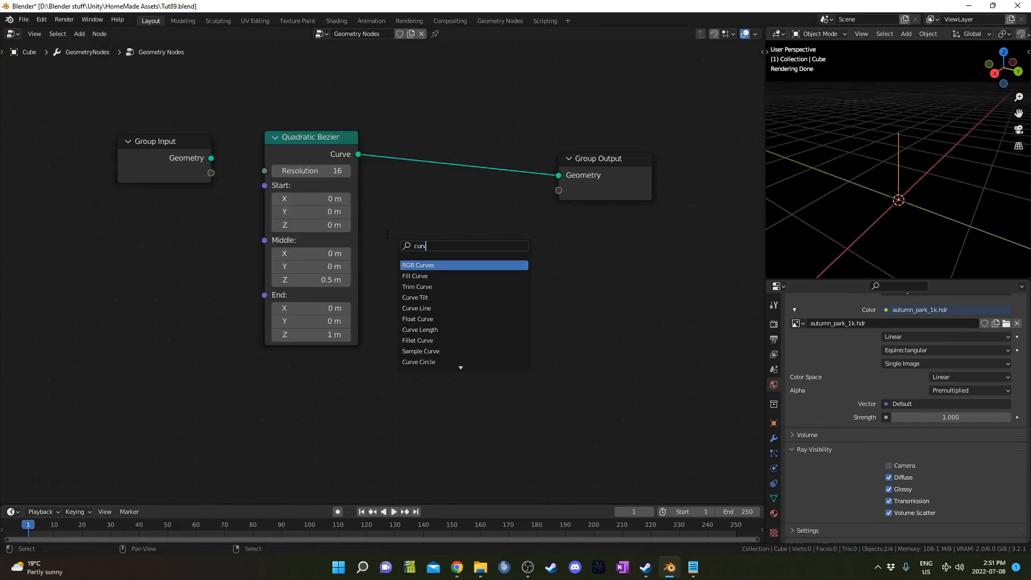
type("e to mesh")
key("Return")
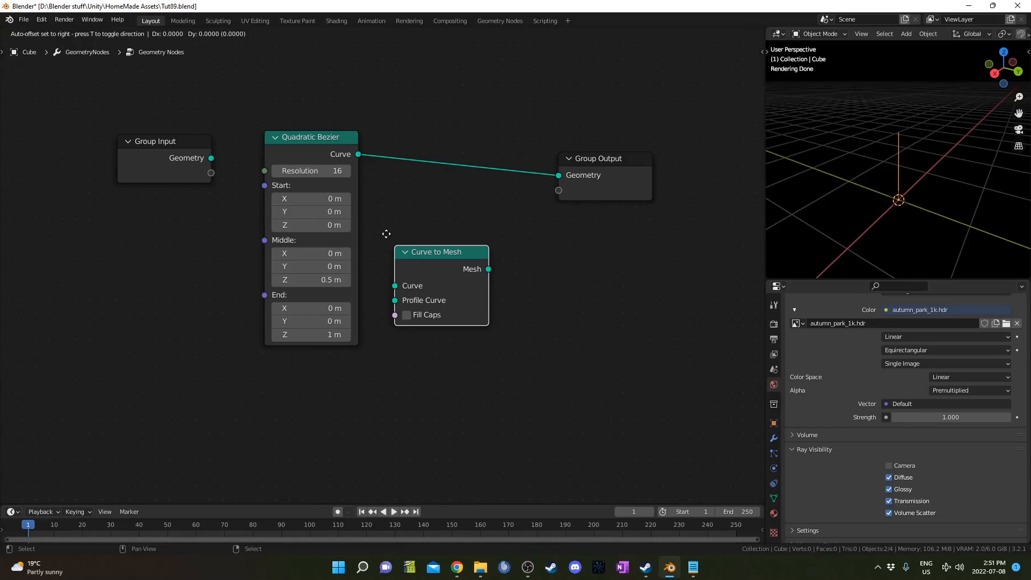
left_click(403, 132)
Step: Add a Curve Circle node below Curve to Mesh and connect its Curve output to the Profile Curve input
key("shift+a")
left_click(456, 308)
type("cur")
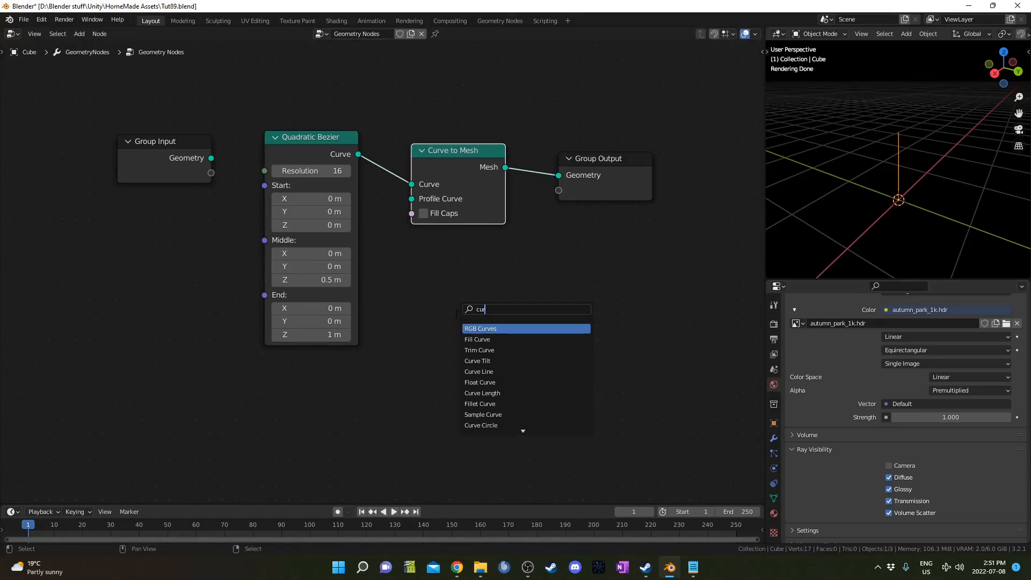
type("ve circ")
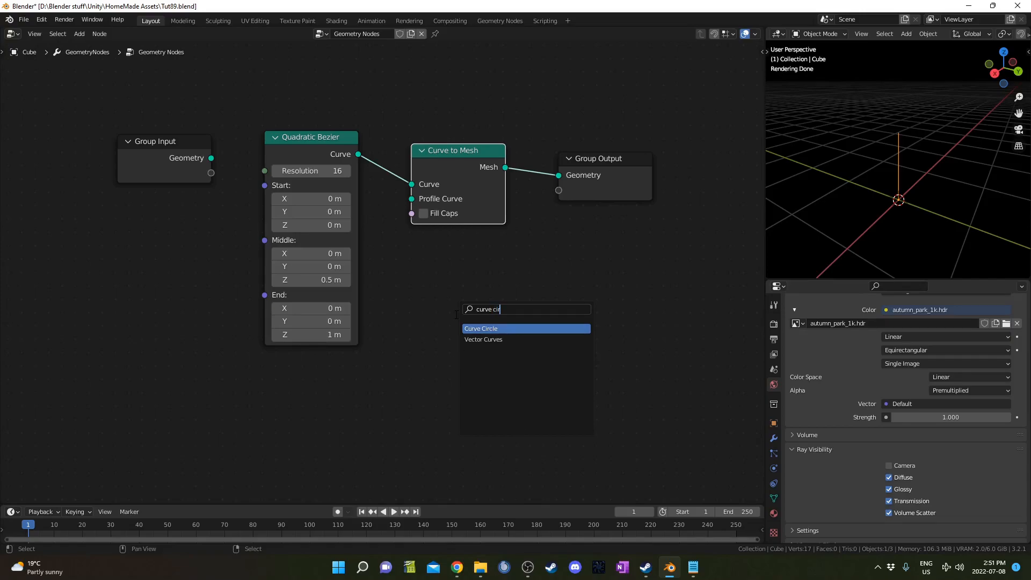
key("Return")
left_click(417, 288)
left_click_drag(486, 292, 506, 293)
left_click_drag(464, 234, 412, 199)
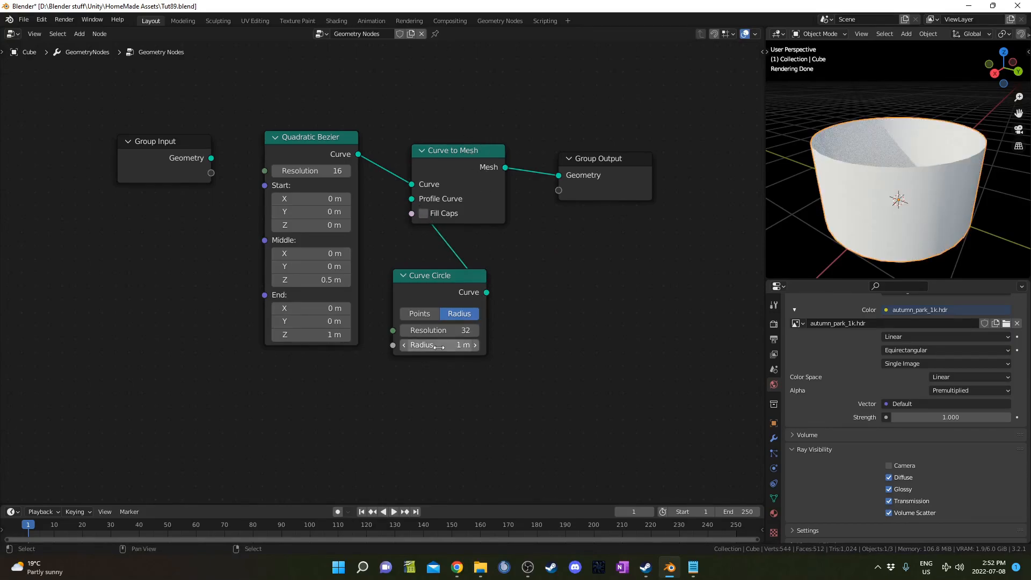
Step: Reduce the Curve Circle's resolution to 3 and inspect the resulting triangular mesh
left_click_drag(439, 331, 414, 331)
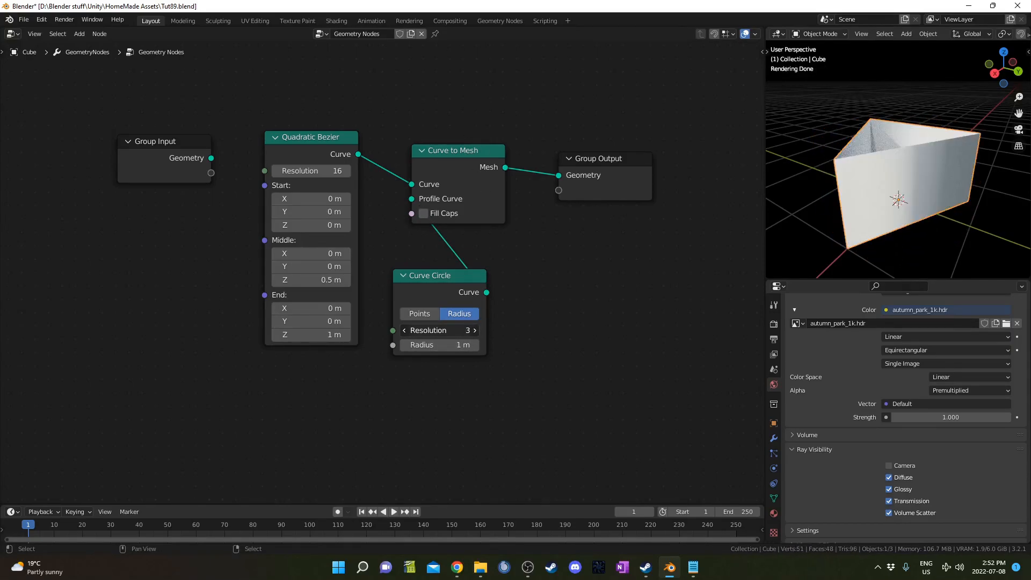
middle_click_drag(936, 194, 943, 210)
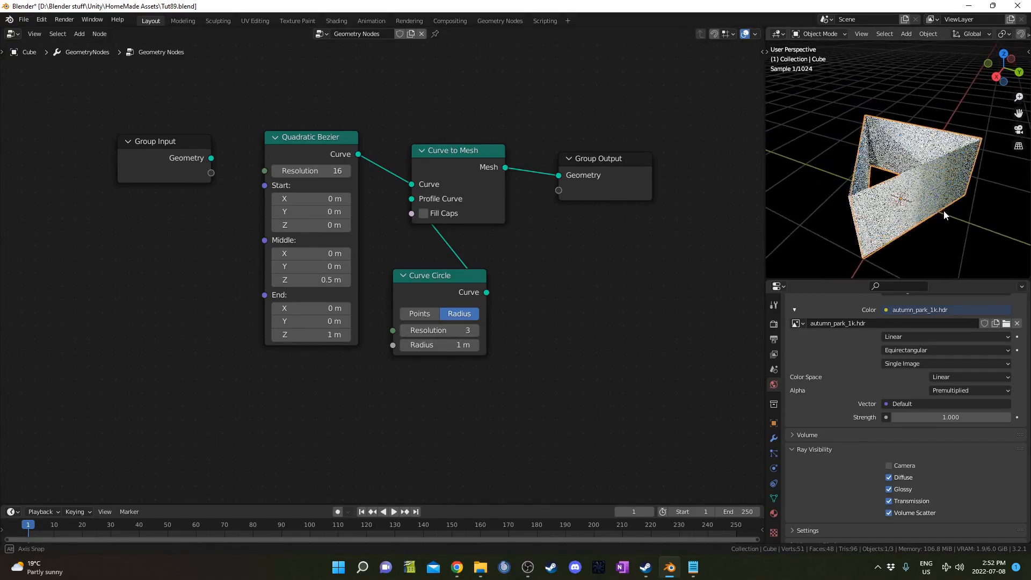
Step: Set the Curve Circle's resolution to 16 and radius to 0.5 m, and enable Fill Caps on Curve to Mesh
left_click(452, 330)
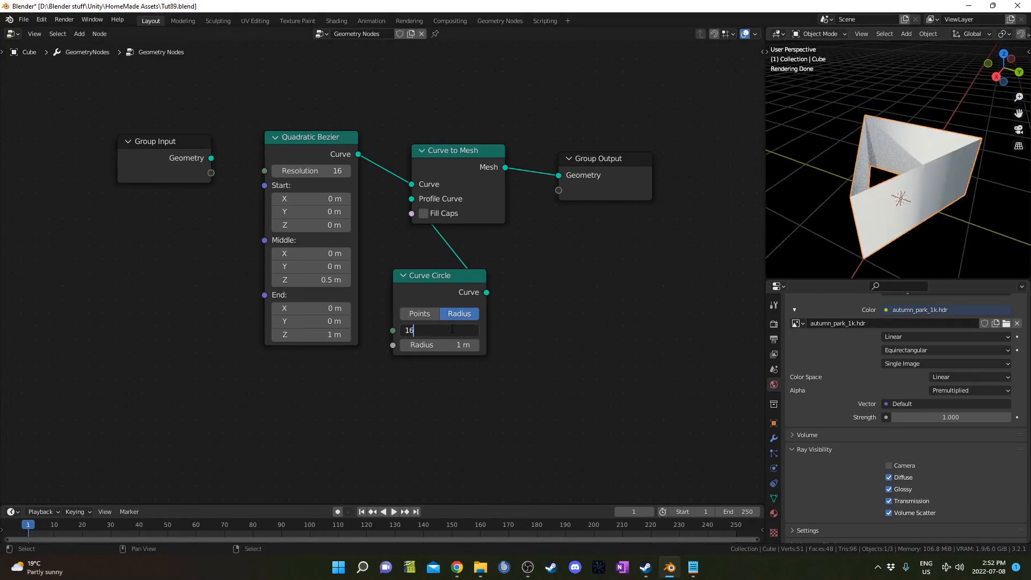
type("16")
key("Return")
left_click_drag(451, 345, 412, 345)
left_click(455, 343)
type("0.5")
key("Return")
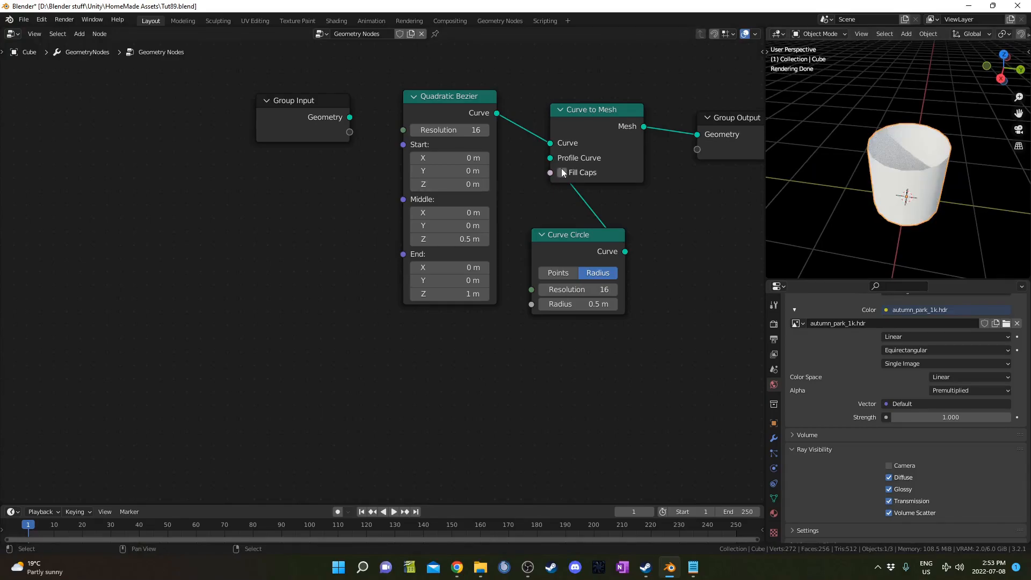
left_click(562, 173)
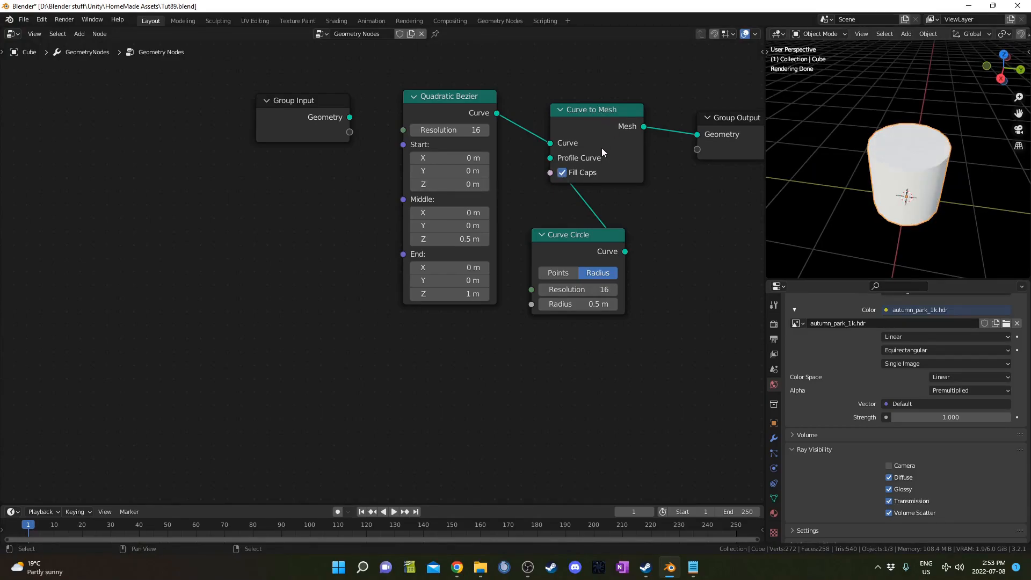
middle_click_drag(929, 233, 927, 210)
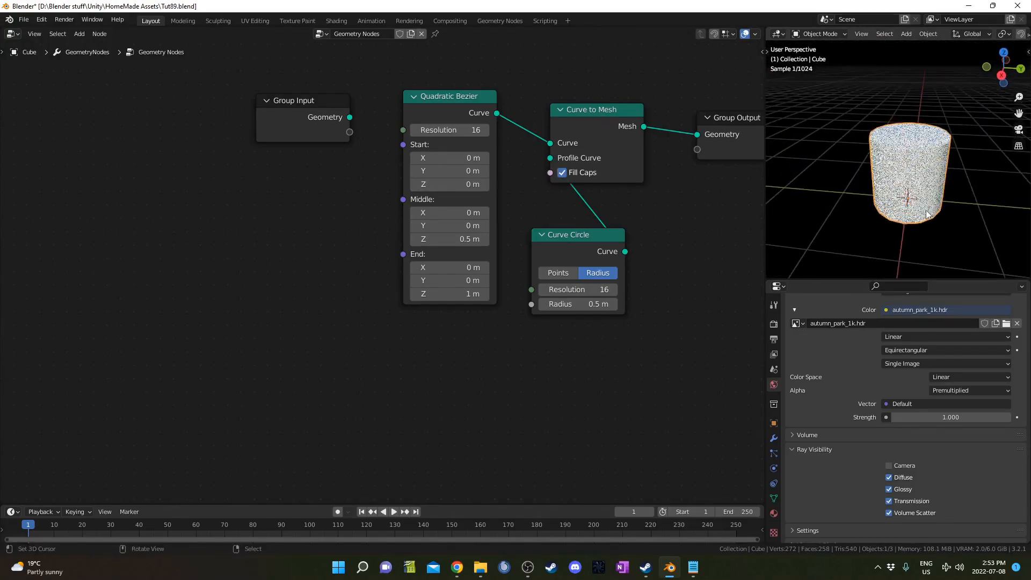
Step: Make room after the Quadratic Bezier and insert a Set Curve Radius node between it and Curve to Mesh
scroll(656, 201, "down", 5)
middle_click_drag(656, 200, 640, 205)
left_click_drag(481, 132, 648, 209)
key("g")
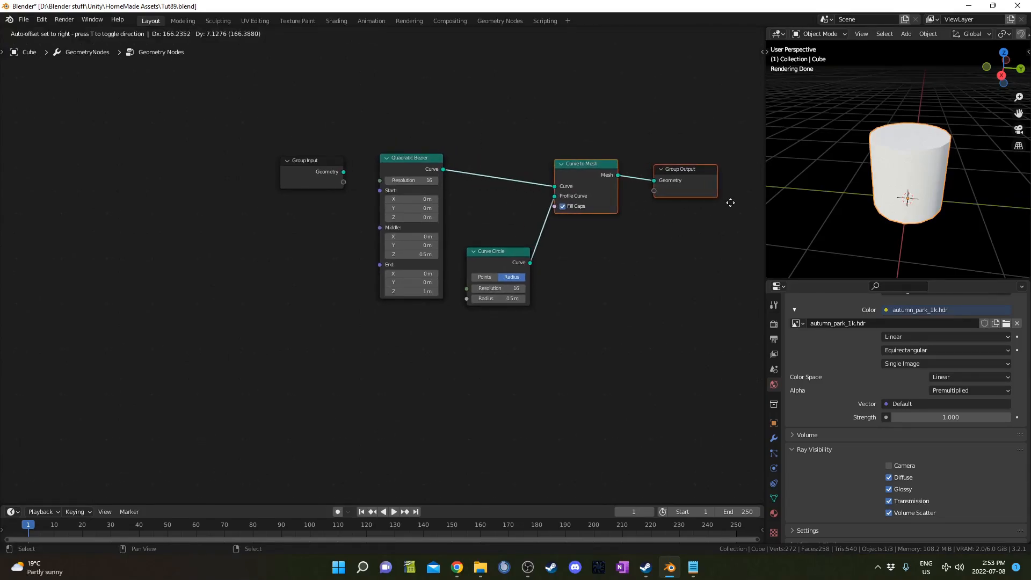
left_click(731, 202)
scroll(596, 194, "up", 3)
key("shift+a")
type("set cur")
left_click(624, 221)
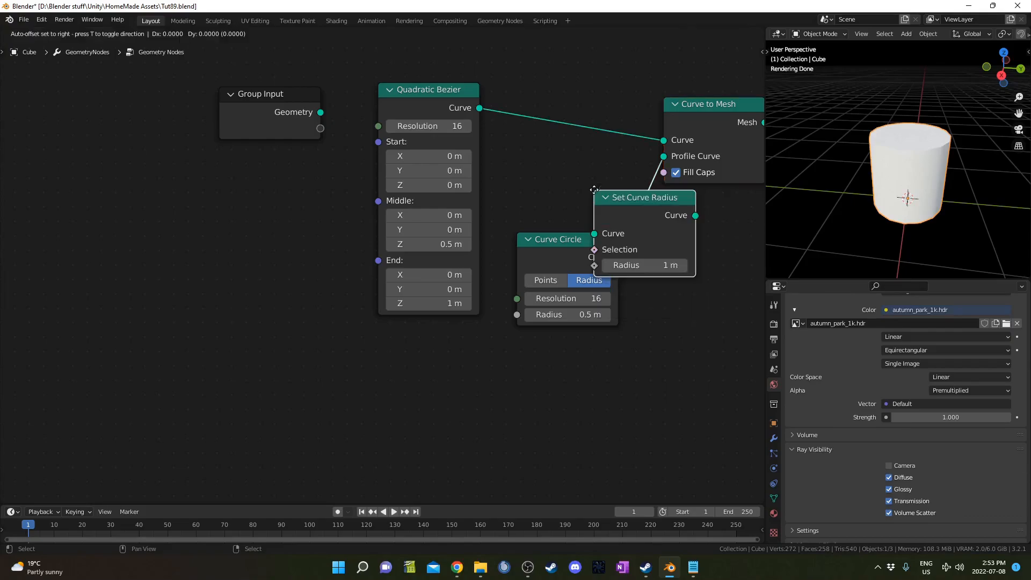
left_click(560, 151)
Step: Try a different radius on the Set Curve Radius node and undo the change
left_click_drag(560, 152, 581, 158)
key("ctrl+z")
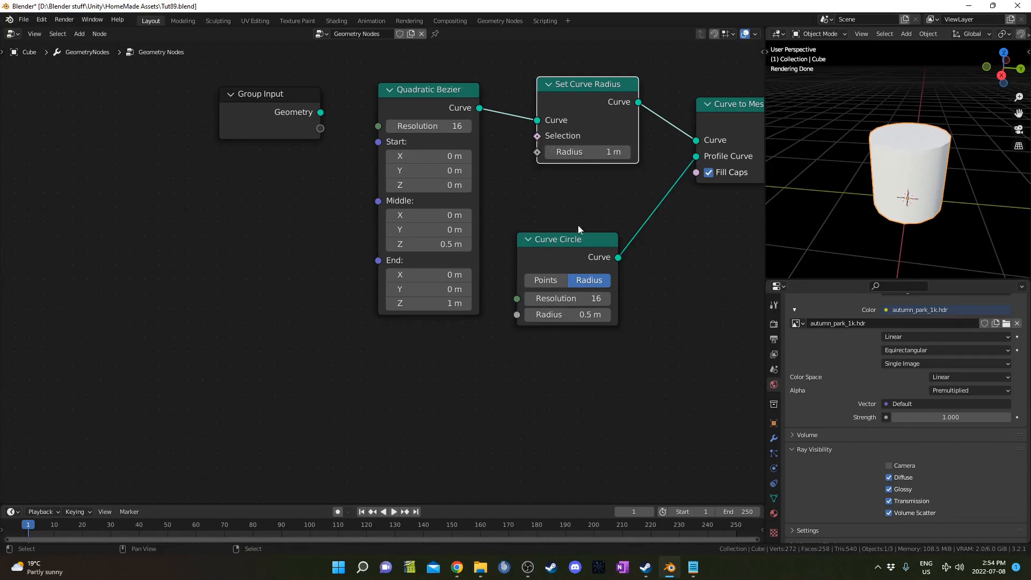
Step: Add a Noise Texture node below the Quadratic Bezier and connect its Fac output to the Set Curve Radius node's Radius input
left_click_drag(580, 240, 595, 238)
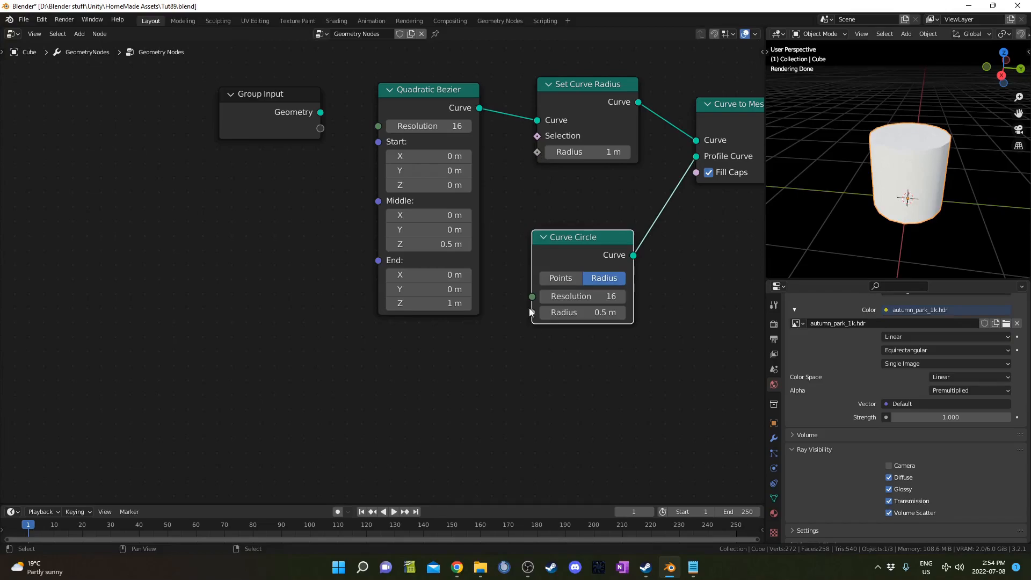
key("shift+a")
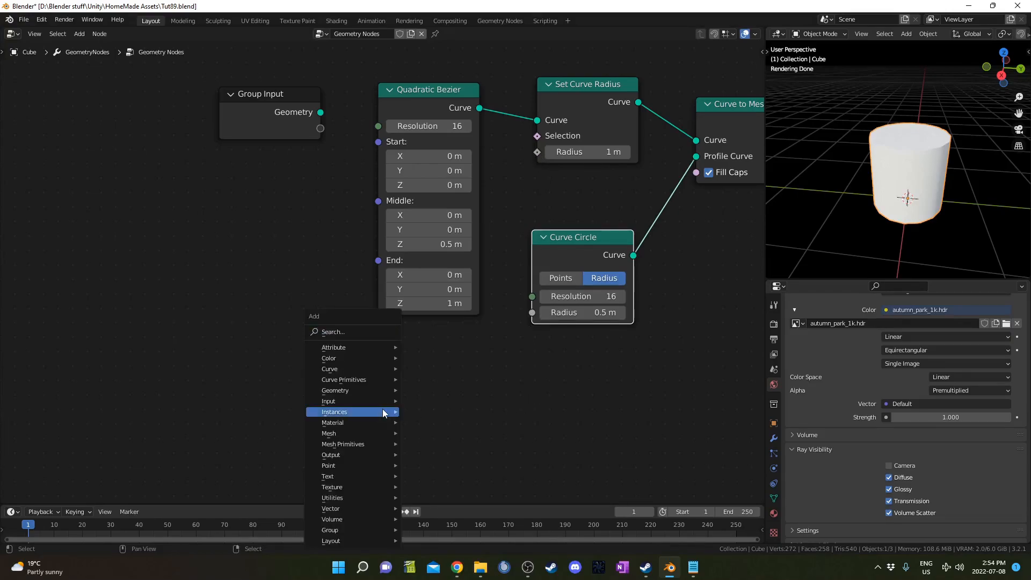
left_click(375, 341)
type("noise")
key("Down")
key("Return")
left_click(387, 317)
mouse_move(475, 356)
left_mouse_down()
mouse_move(512, 163)
mouse_move(537, 152)
left_mouse_up()
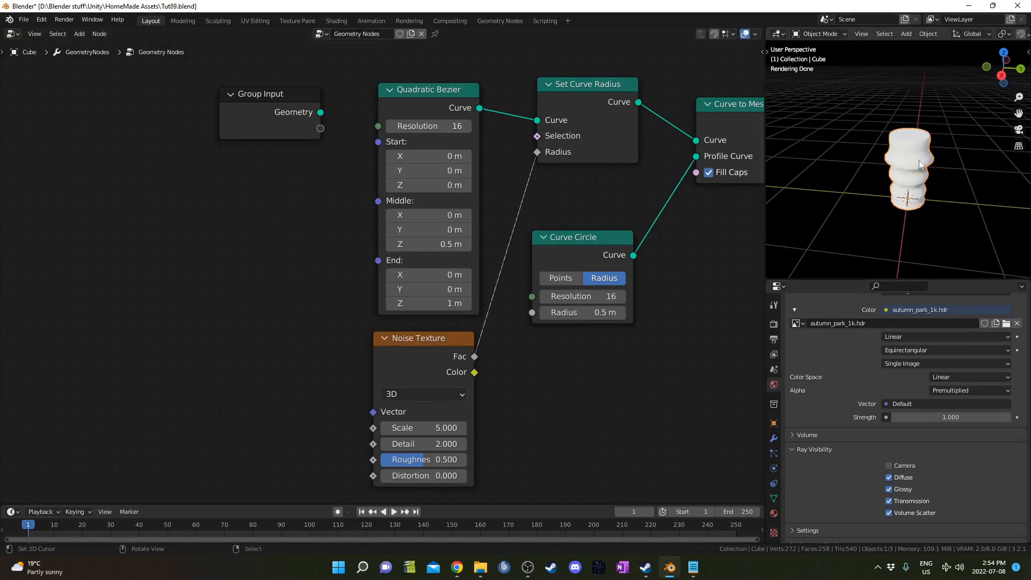
middle_click_drag(917, 165, 913, 140)
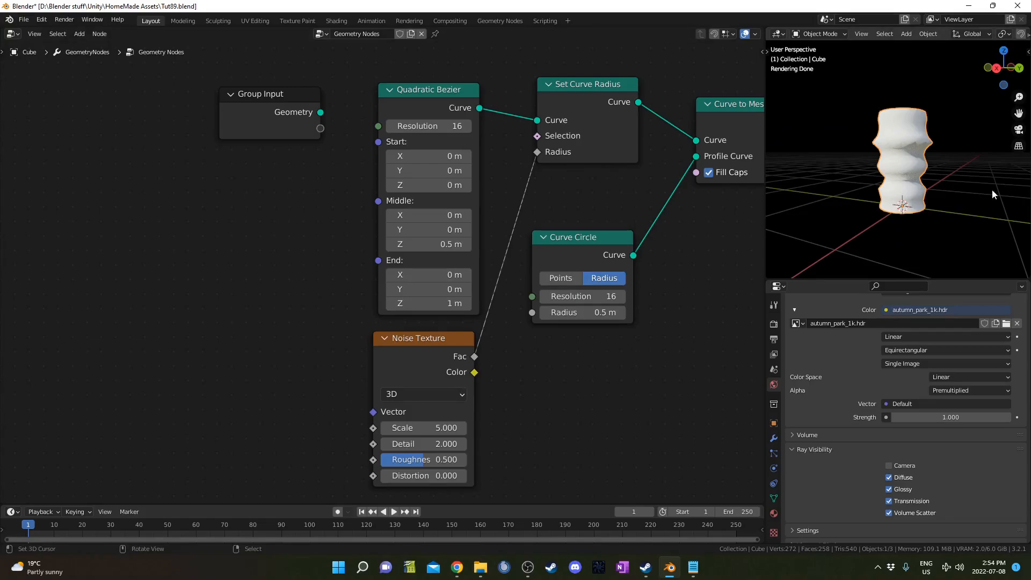
Step: Shift the downstream nodes aside and insert a Math node between the Noise Texture's Fac output and the Radius input
left_click_drag(285, 51, 682, 361)
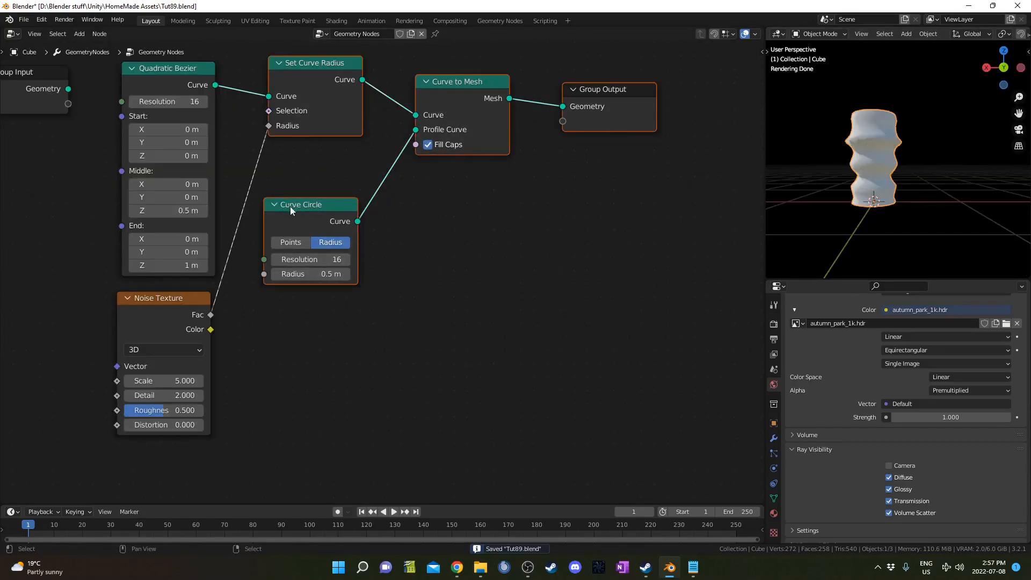
left_click_drag(291, 211, 492, 242)
key("shift+a")
left_click(340, 331)
type("add")
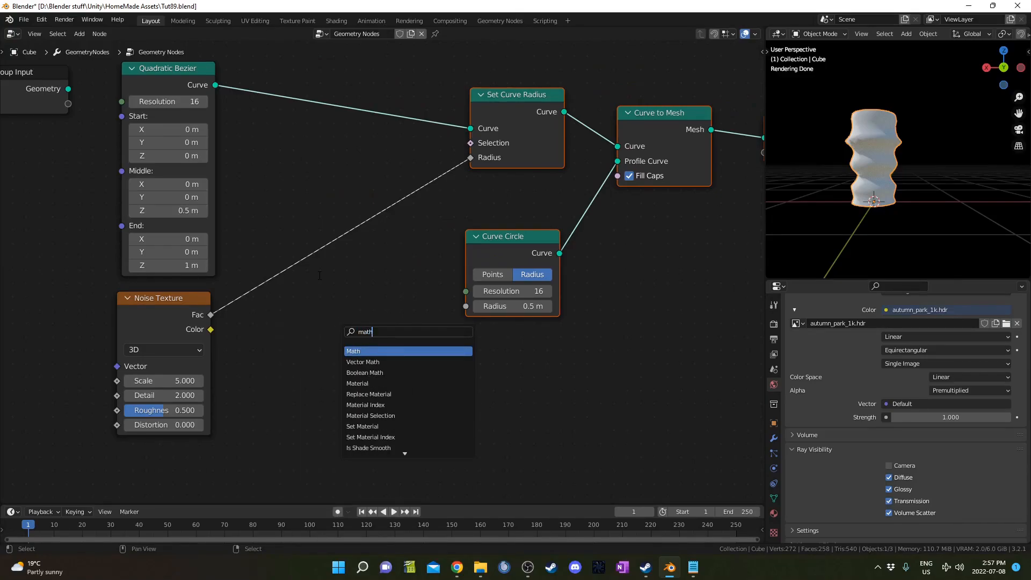
key("Return")
left_click(303, 156)
left_click_drag(381, 237, 399, 261)
Step: Duplicate the Math node onto the link to Radius and switch the Math node nearest the Noise Texture to Multiply
key("shift+d")
left_click(322, 272)
left_click_drag(541, 237, 615, 216)
left_click(303, 301)
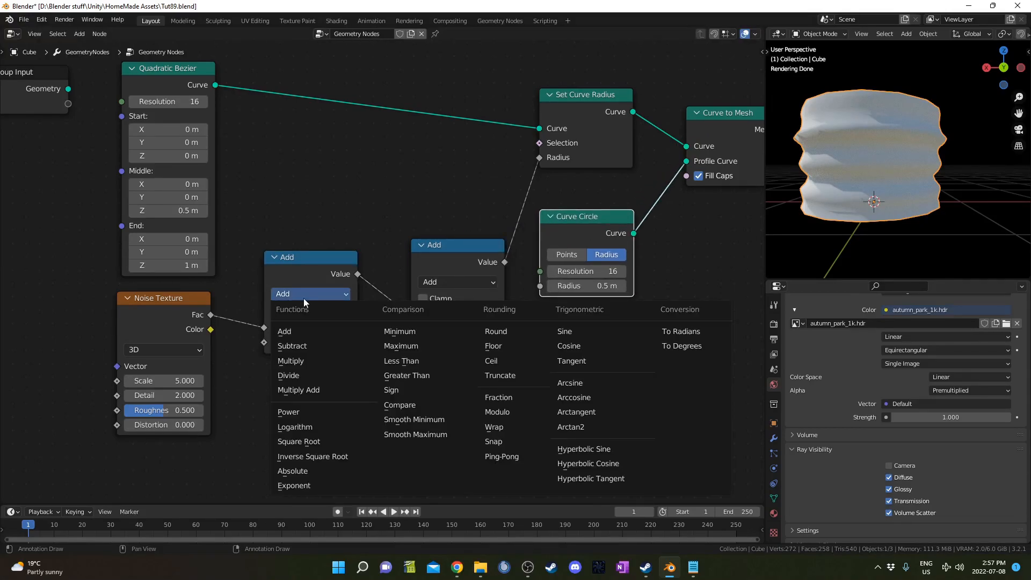
left_click(301, 360)
left_click_drag(318, 259, 324, 248)
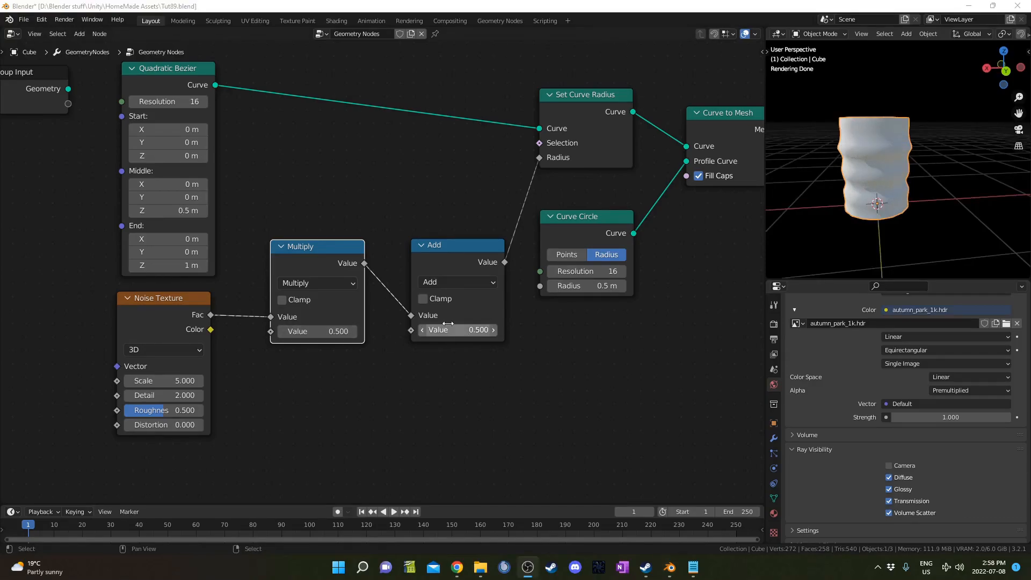
Step: Try a different value on the Multiply node and undo the change
left_click_drag(321, 333, 385, 333)
key("ctrl+z")
Step: Set the Add node's value to 0.070 to slim the mesh
left_click_drag(473, 332, 449, 333, "shift")
middle_click_drag(473, 405, 499, 382)
scroll(499, 382, "up", 3)
middle_click_drag(413, 383, 465, 382)
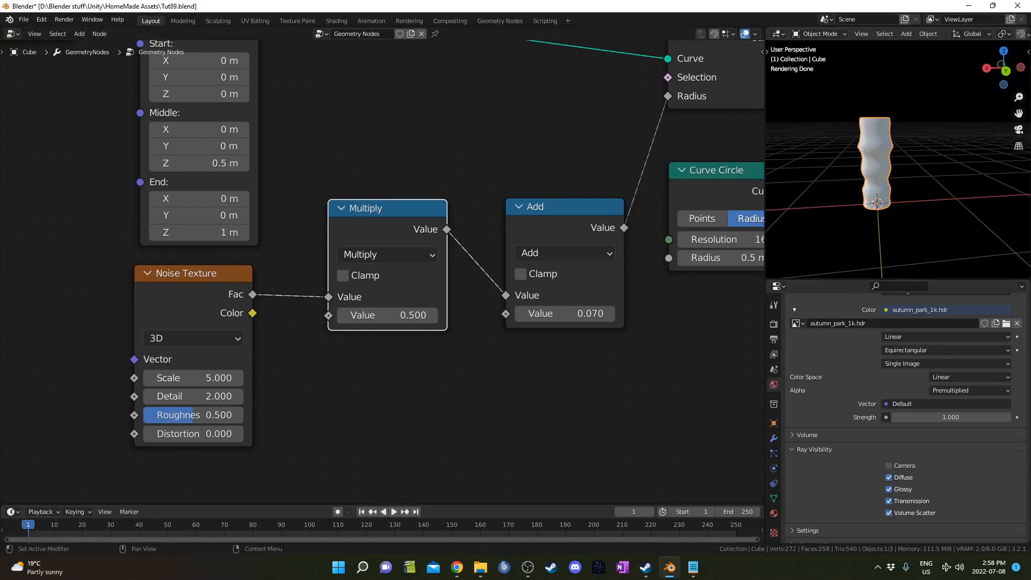
Step: Switch the Noise Texture to 4D, and test a different W value before undoing that change
left_click(166, 342)
left_click(194, 413)
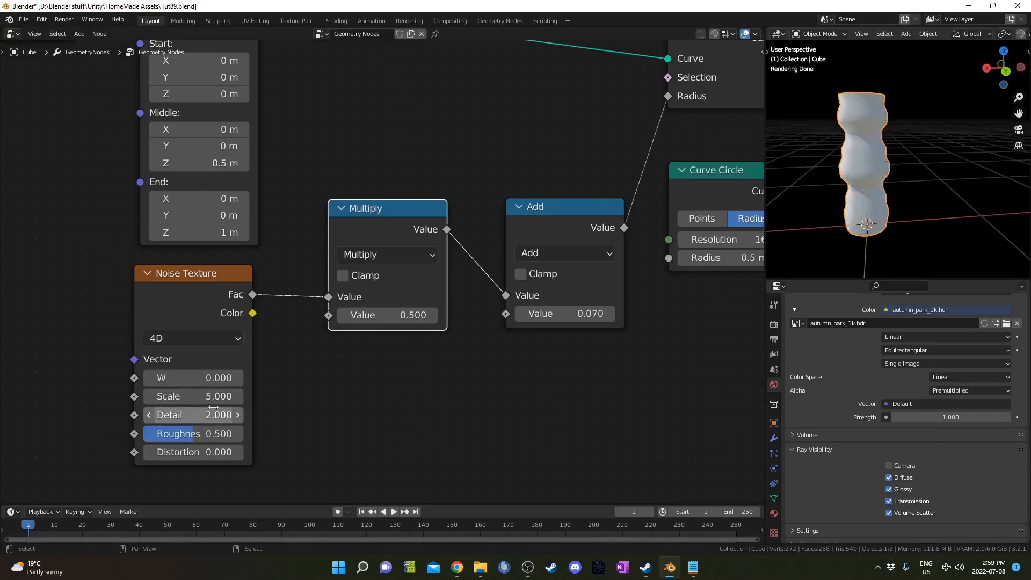
left_click_drag(193, 378, 379, 385)
key("ctrl+z")
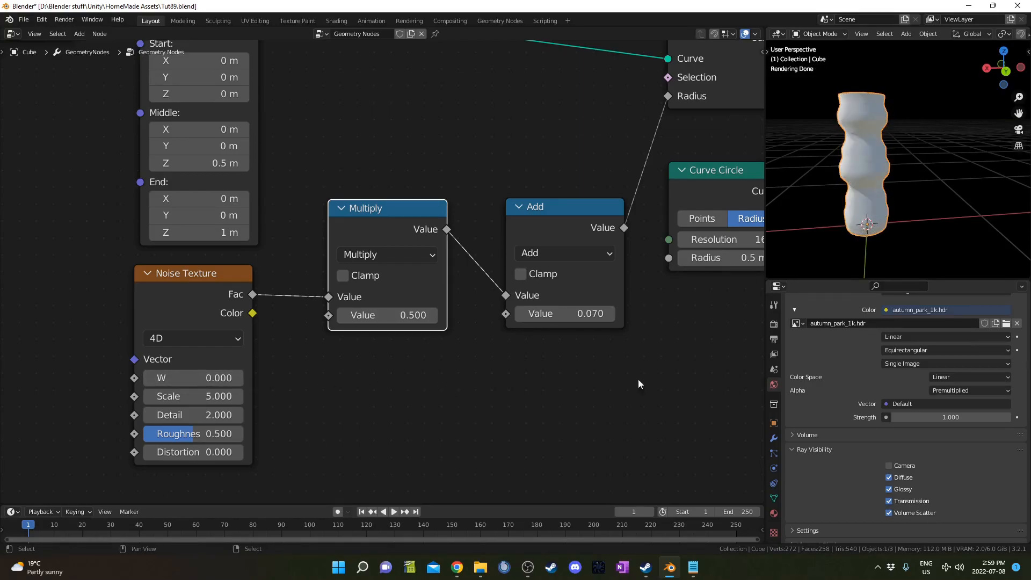
Step: Duplicate the Quadratic Bezier, Set Curve Radius, Curve Circle and Curve to Mesh nodes and place the copies below the originals
key("Home")
left_click_drag(169, 70, 601, 193)
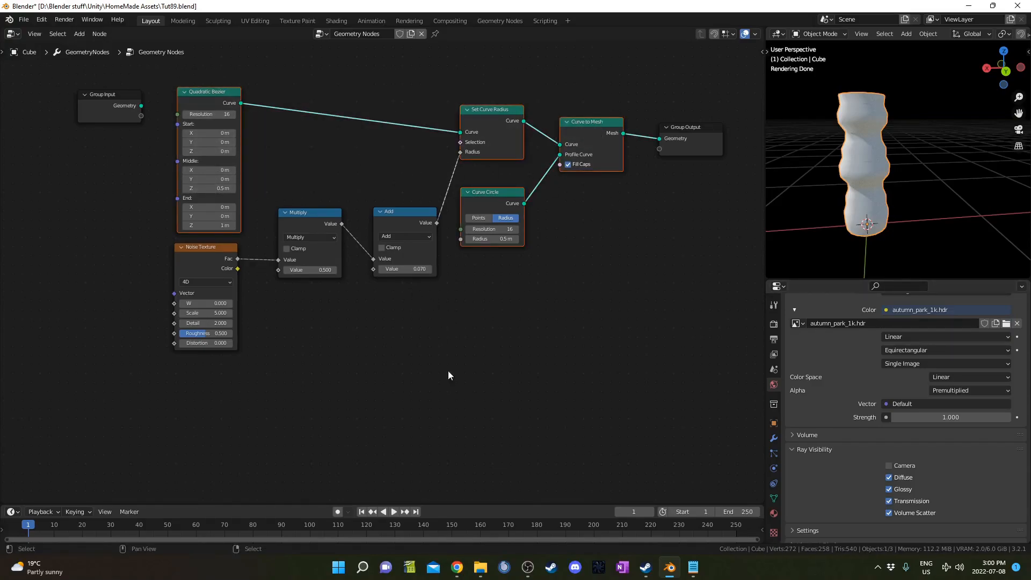
middle_click_drag(490, 334, 544, 256)
key("shift+d")
left_click(564, 414)
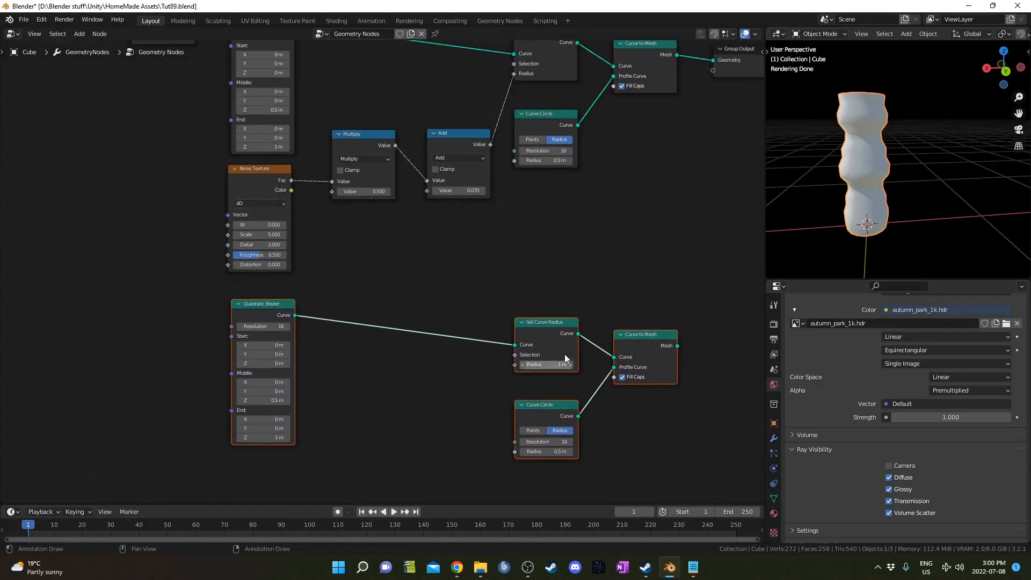
Step: Connect the Add node's Value output to the Radius input of the duplicated Set Curve Radius node
middle_click_drag(514, 197, 450, 192)
left_click_drag(444, 181, 469, 402)
middle_click_drag(539, 397, 458, 404)
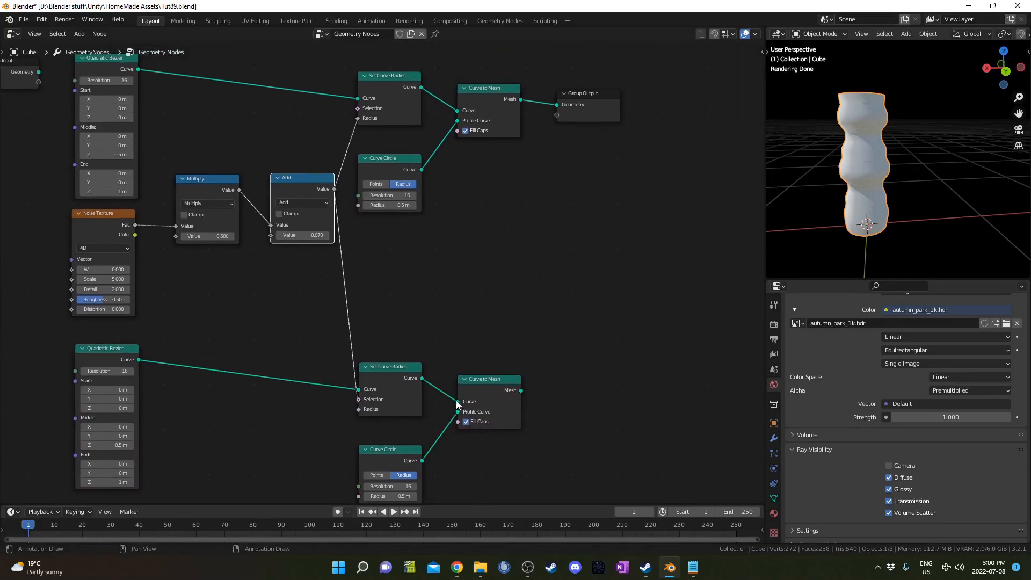
middle_click_drag(908, 158, 898, 189)
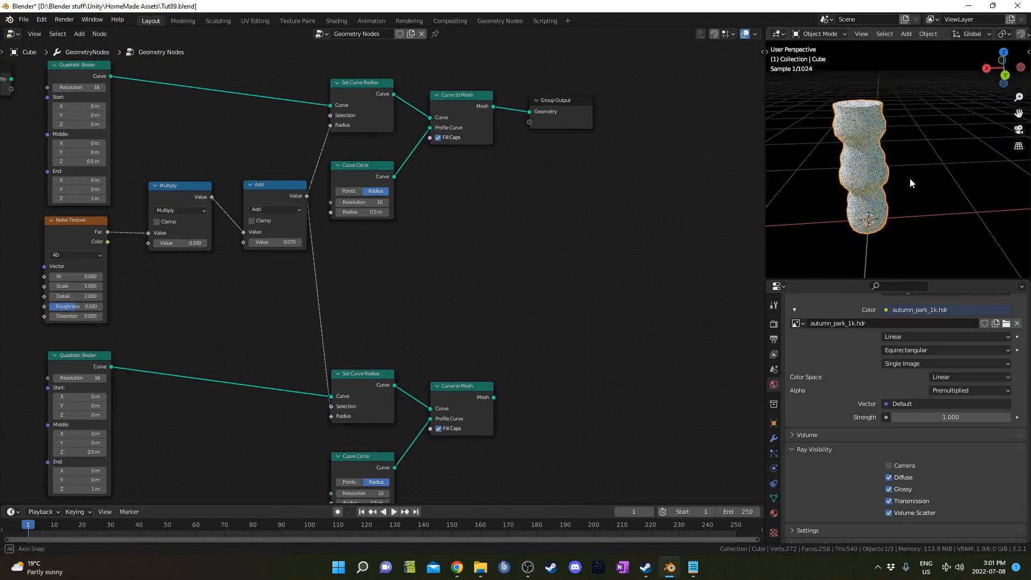
middle_click_drag(813, 128, 891, 115)
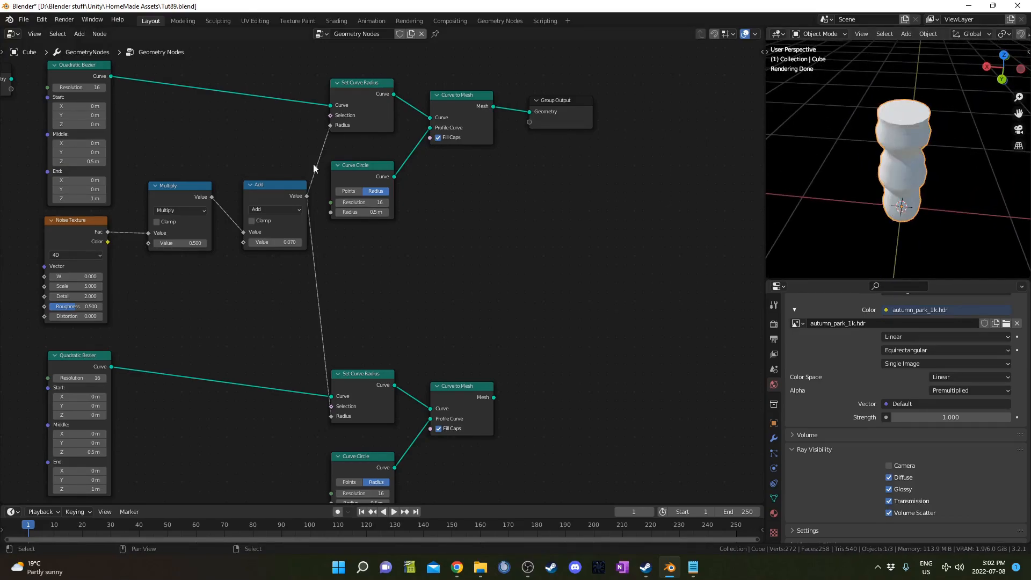
Step: Add a Mesh Boolean node and connect the original Curve to Mesh to Mesh 1 and the duplicated one to Mesh 2
middle_click_drag(595, 245, 562, 211)
key("shift+a")
left_click(563, 211)
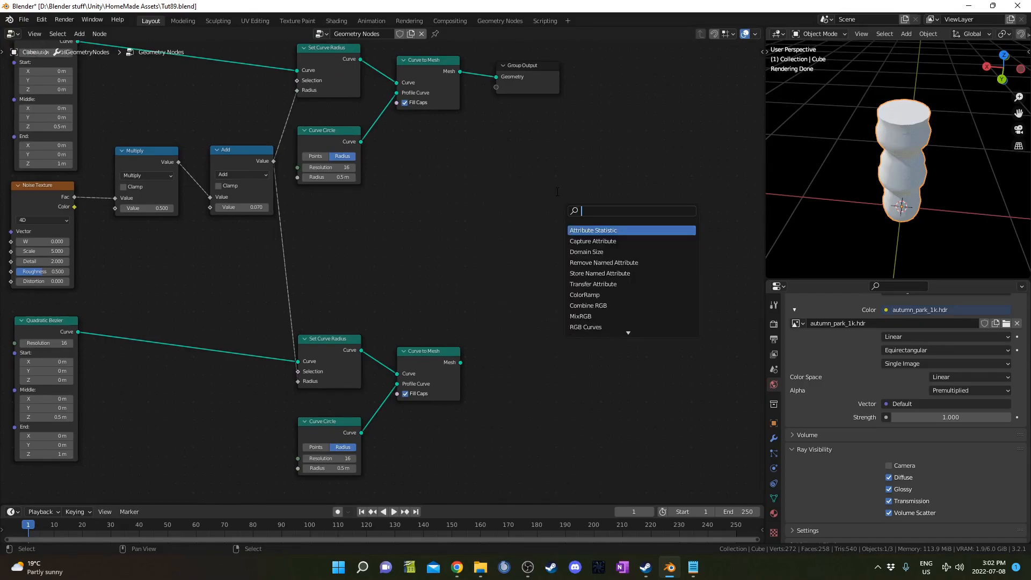
type("mesh bool")
key("Return")
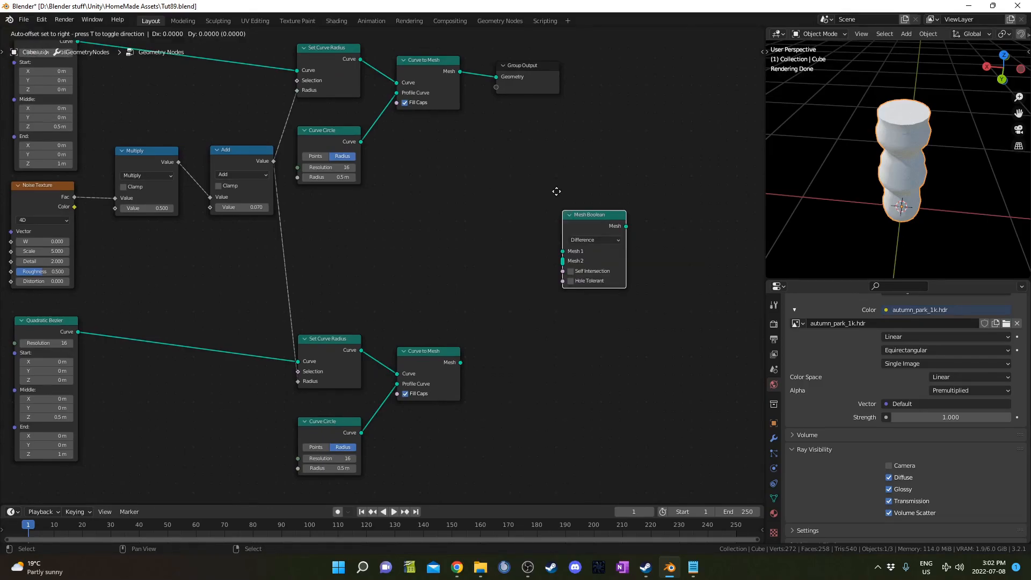
left_click(523, 138)
left_click_drag(457, 71, 533, 199)
left_click_drag(458, 370, 532, 210)
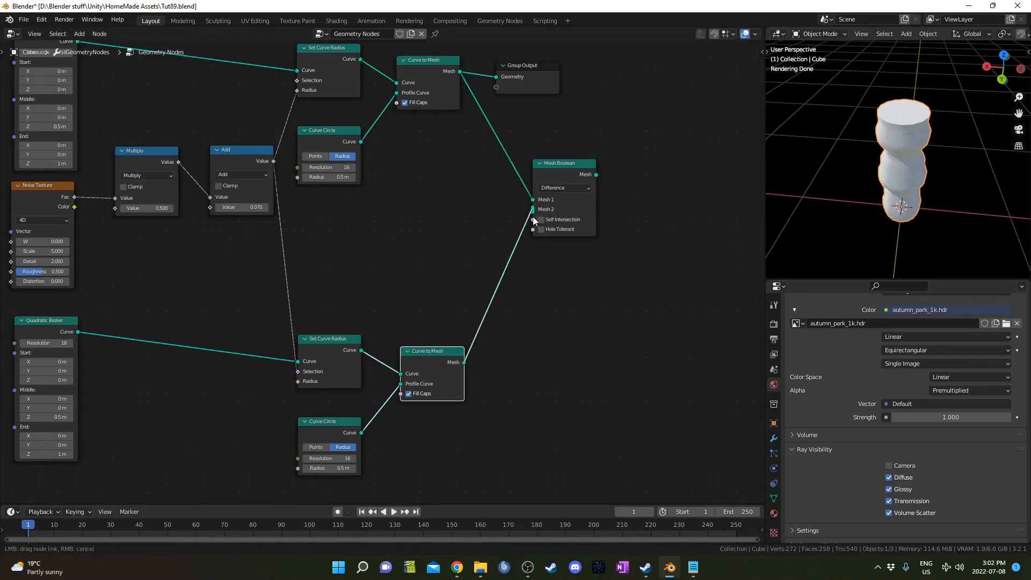
Step: Move the Group Output past the Mesh Boolean and connect the Mesh Boolean's Mesh output to its Geometry input
left_click_drag(526, 65, 697, 135)
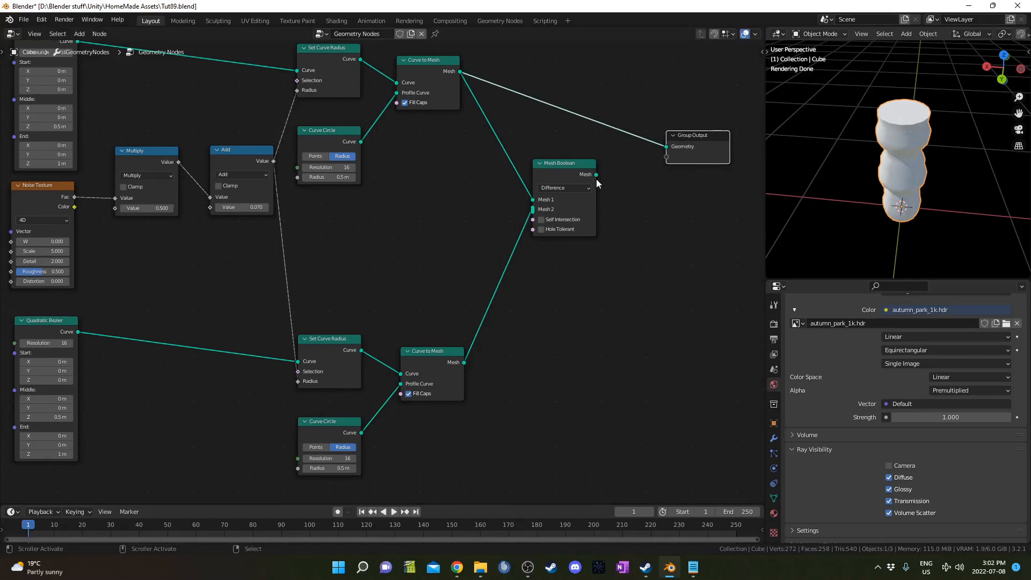
left_click_drag(595, 174, 667, 146)
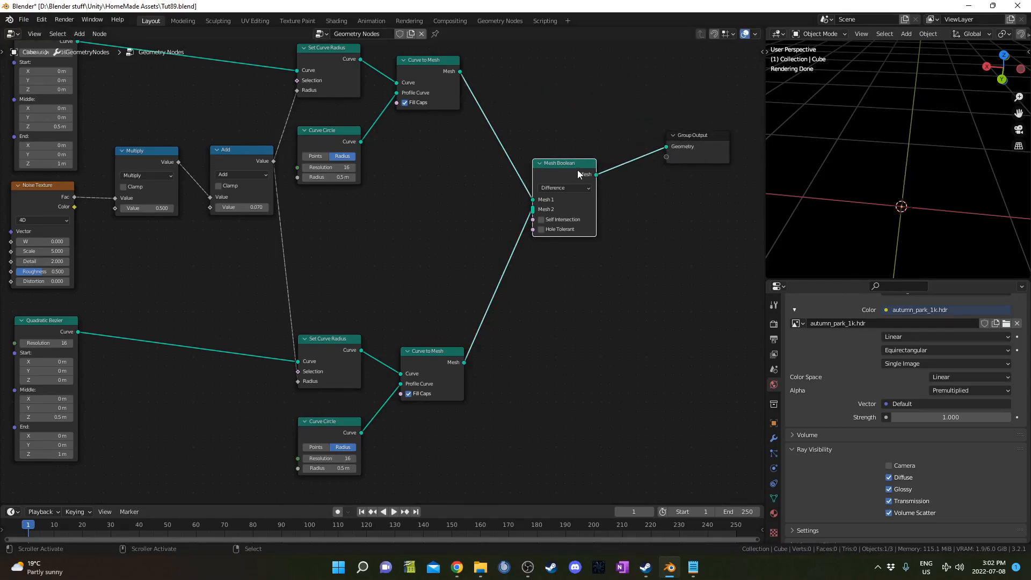
left_click_drag(578, 170, 578, 160)
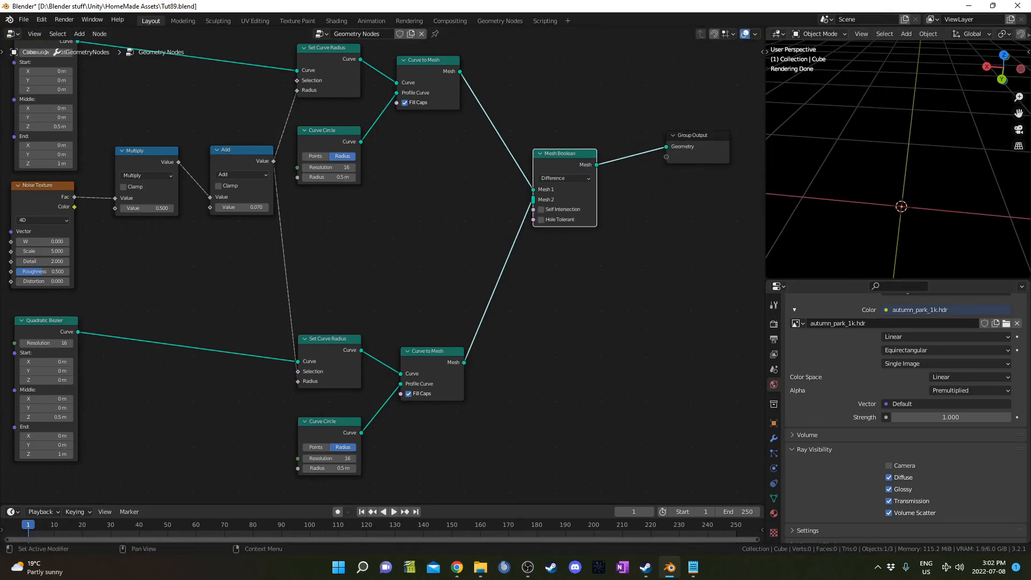
Step: Reduce the duplicated Curve Circle's radius to 0.44 m and inspect the hollowed mesh
scroll(272, 459, "up", 5)
middle_click_drag(272, 459, 277, 372)
left_click_drag(360, 387, 344, 387)
middle_click_drag(907, 134, 890, 158)
middle_click_drag(907, 195, 905, 183)
Step: Set the duplicated Quadratic Bezier's Start Z to 0.1 m, Middle Z to 0.6 m and End Z to 1.1 m
middle_click_drag(194, 227, 406, 311)
scroll(311, 309, "down", 3)
middle_click_drag(311, 314, 426, 275)
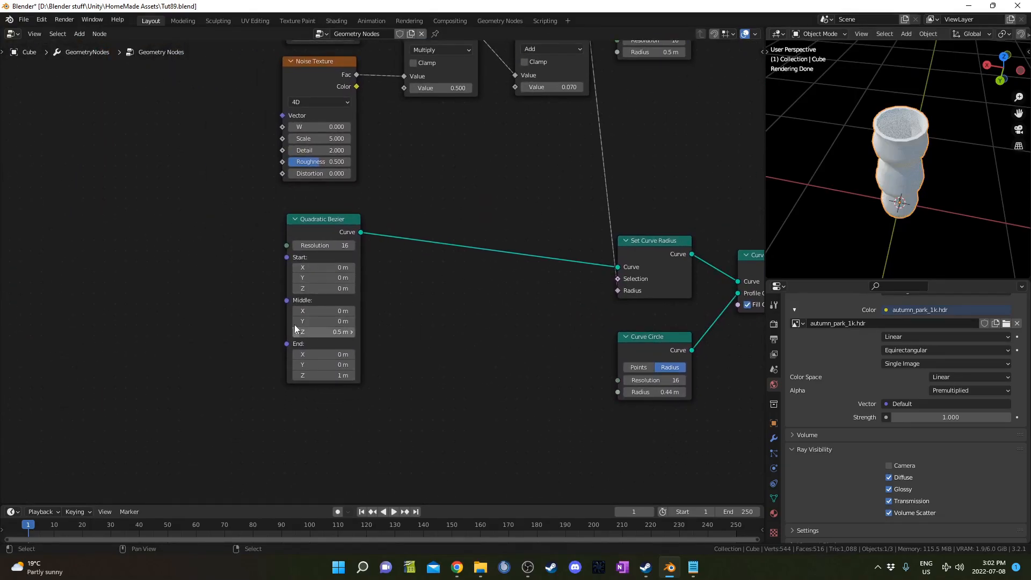
left_click(329, 289)
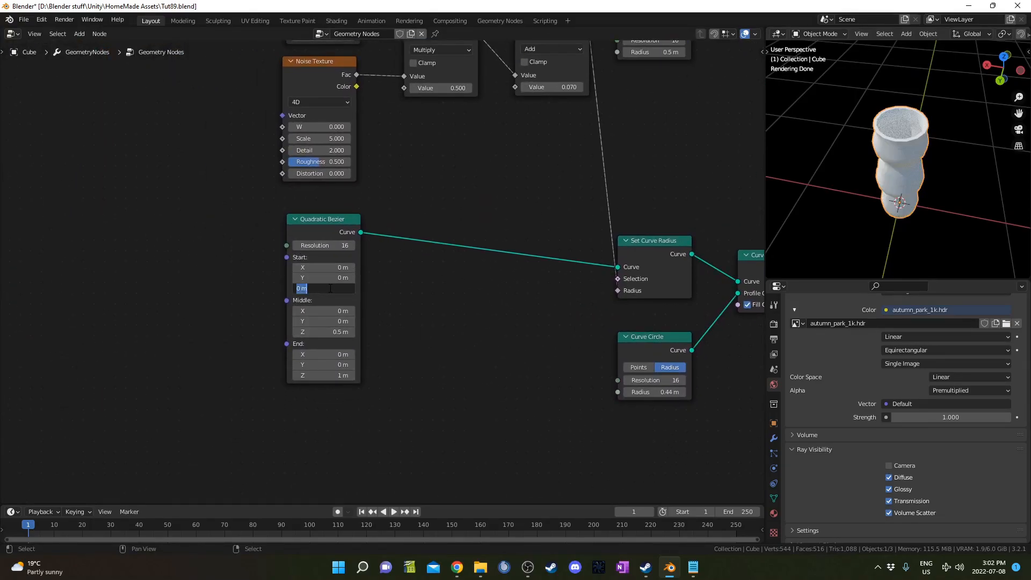
key("Tab")
key("BackSpace")
type(".6")
key("Tab")
key("BackSpace")
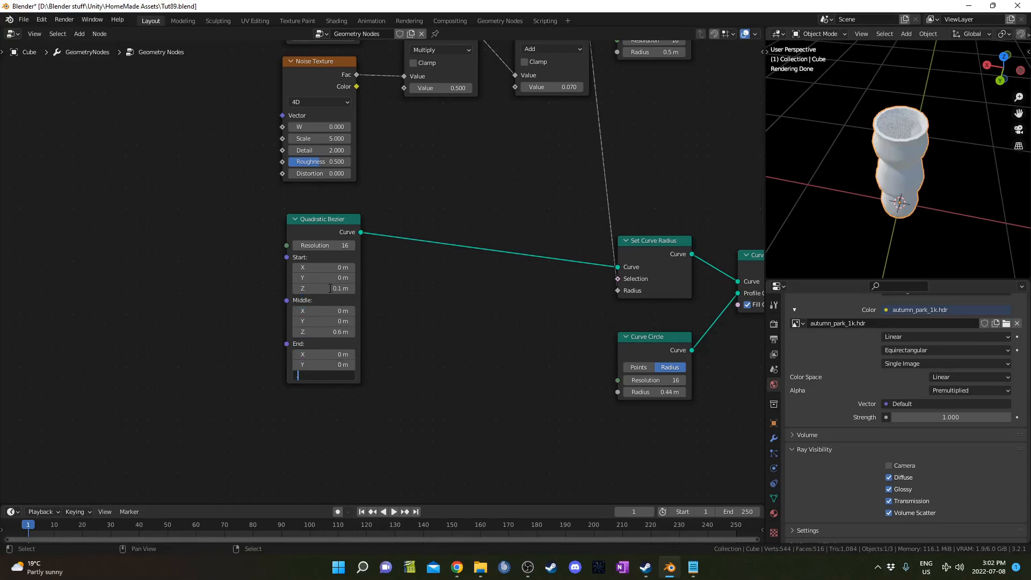
type("1.1")
key("Return")
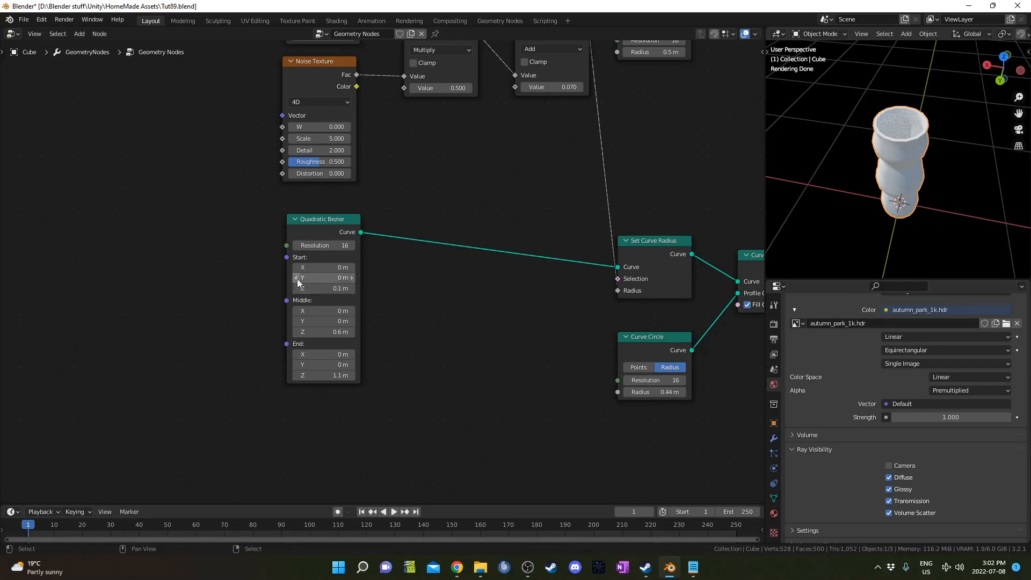
middle_click_drag(959, 137, 942, 173)
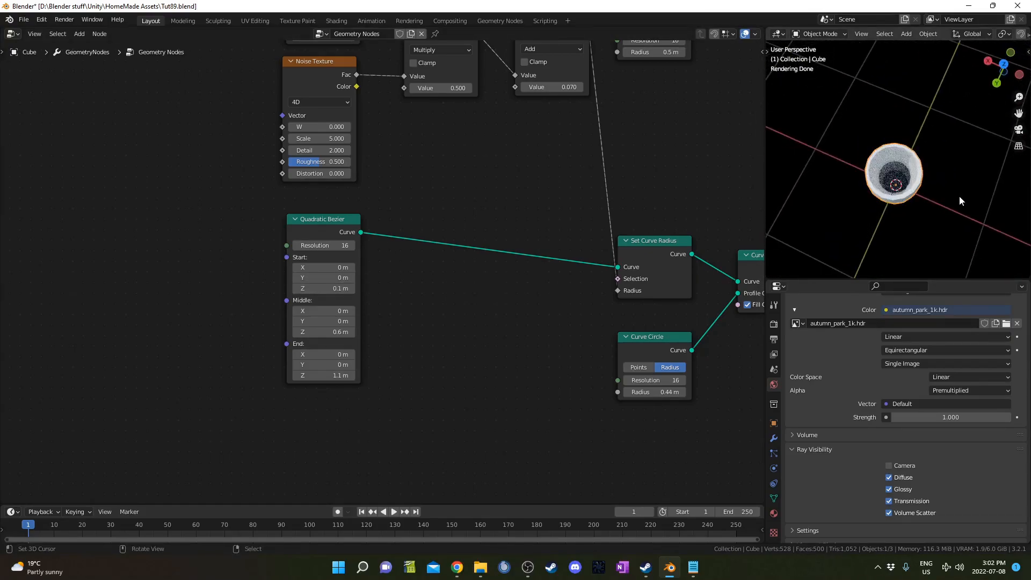
Step: Add a Value node below the duplicated Quadratic Bezier and set it to 0.5
middle_click_drag(346, 364, 344, 310)
key("shift+a")
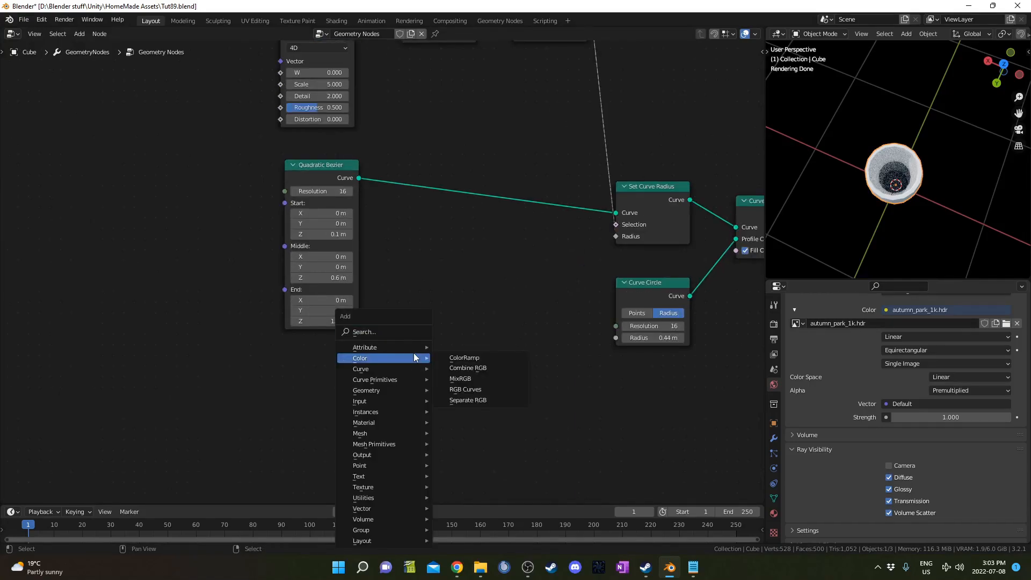
left_click(413, 332)
type("value")
key("Return")
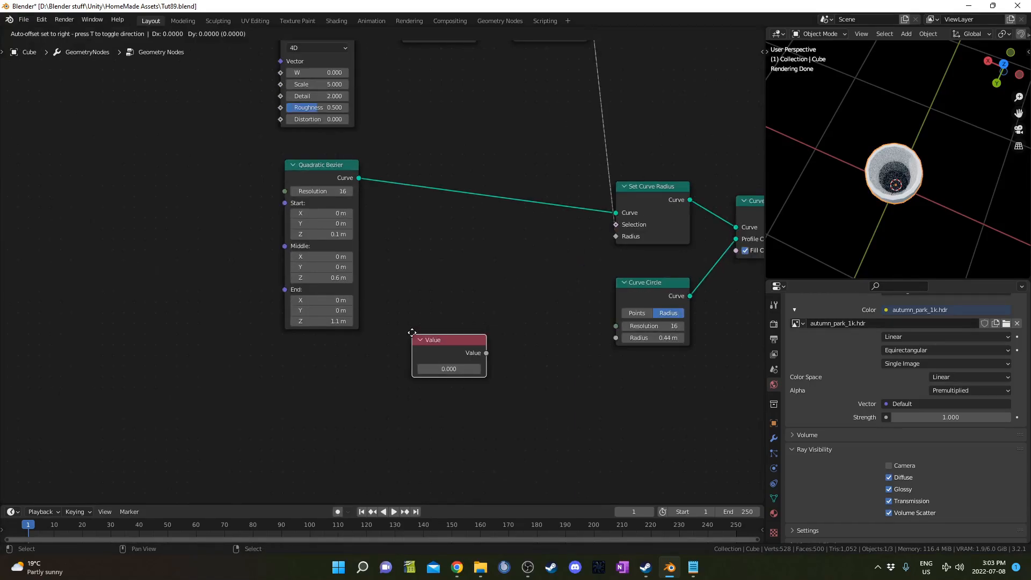
left_click(361, 357)
left_click(396, 387)
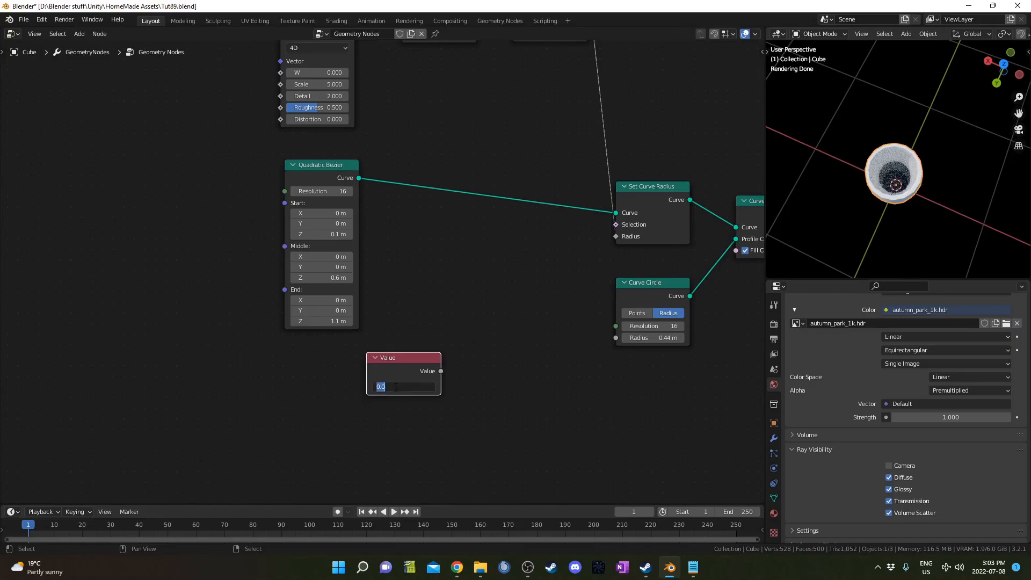
type("0.5")
key("Return")
Step: Connect the Value node to the Radius of both Curve Circles, branching the link through a reroute point
scroll(434, 404, "down", 2)
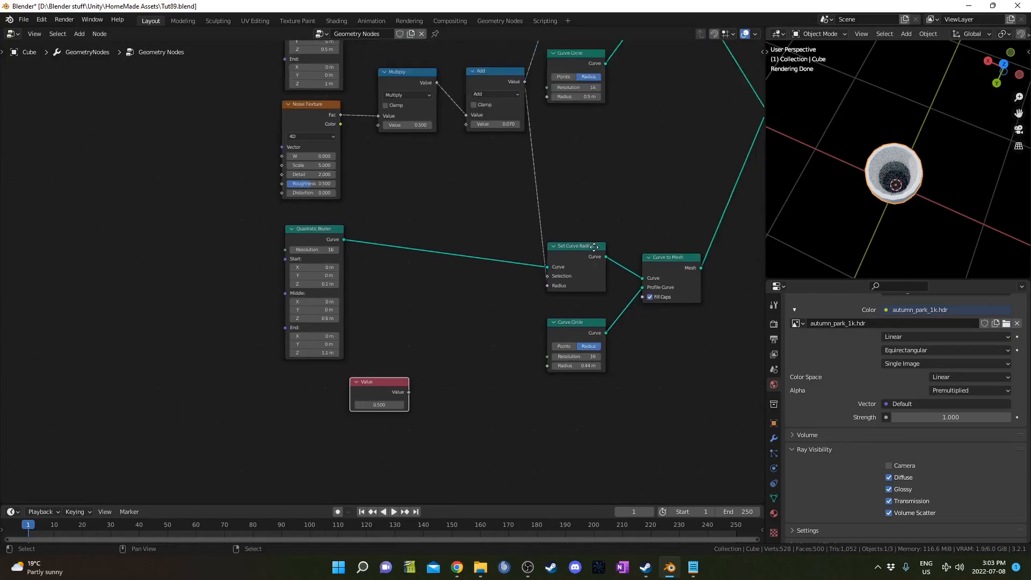
left_click_drag(394, 439, 533, 143)
middle_click_drag(451, 367, 498, 157)
left_click_drag(443, 224, 522, 197)
right_click_drag(472, 142, 501, 179, "shift")
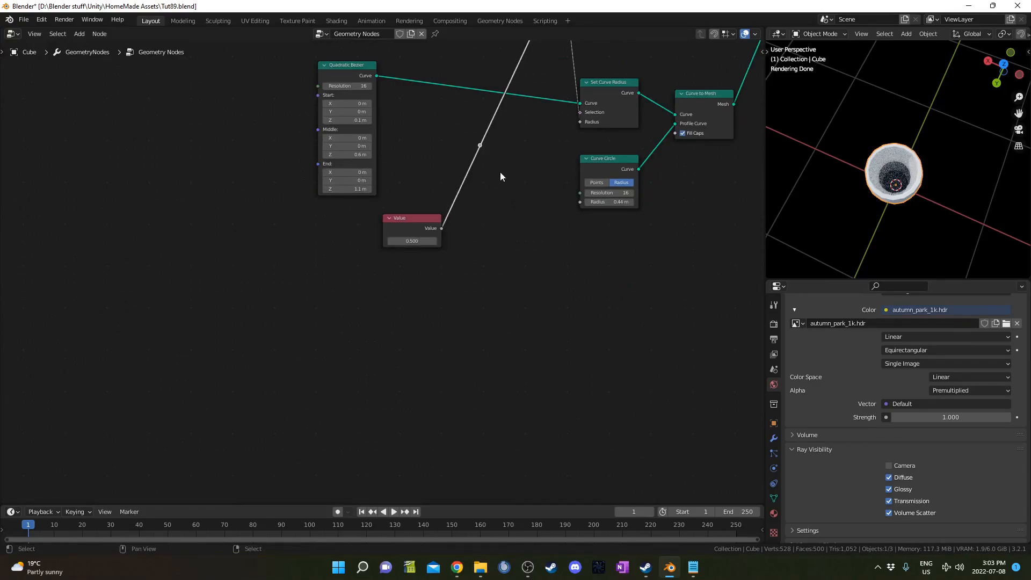
left_click_drag(480, 145, 580, 202)
Step: Insert a Math node set to Subtract 0.1 between the reroute and the duplicated Curve Circle's Radius, and inspect the vase
key("shift+a")
type("add")
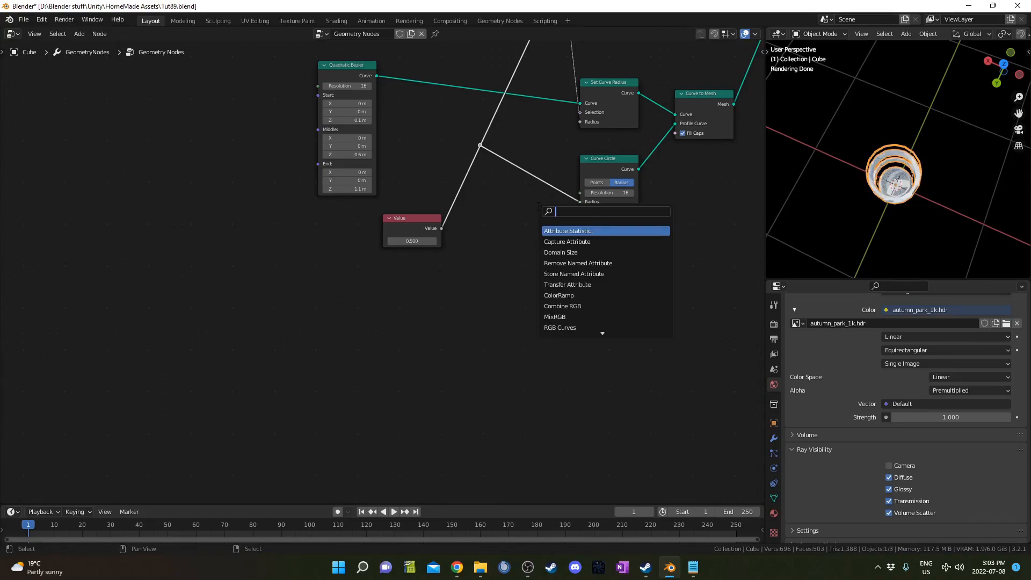
key("Return")
left_click(518, 141)
left_click_drag(465, 131, 498, 169)
key("g")
left_click(498, 195)
left_click(546, 172)
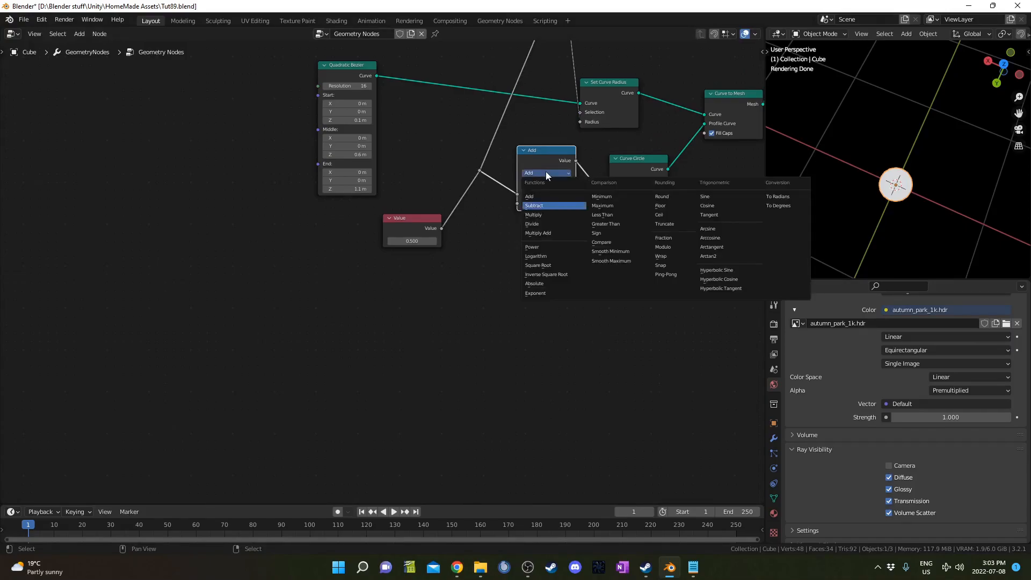
left_click(547, 182)
left_click(553, 204)
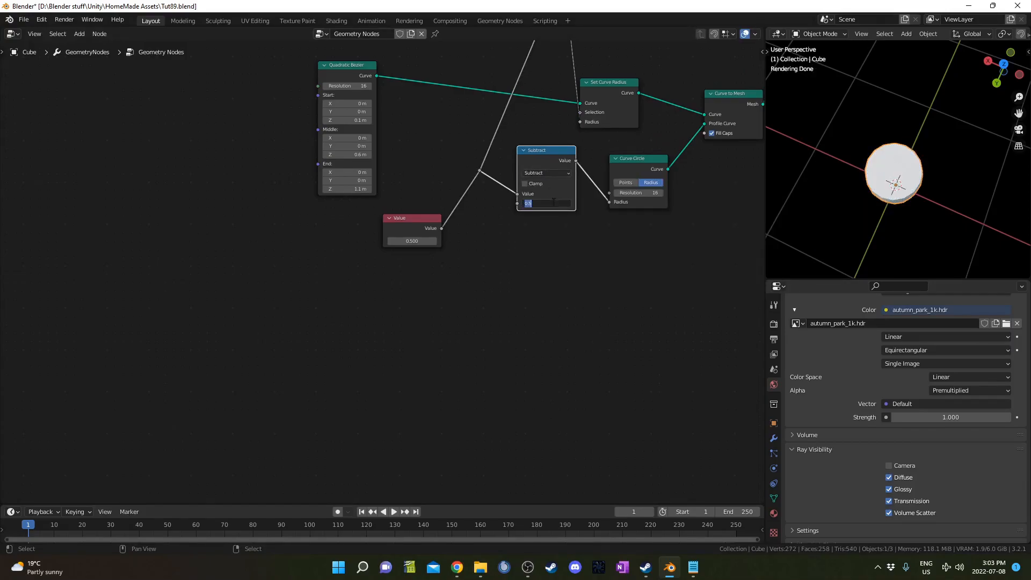
type("0.1")
key("Return")
middle_click_drag(957, 250, 972, 163)
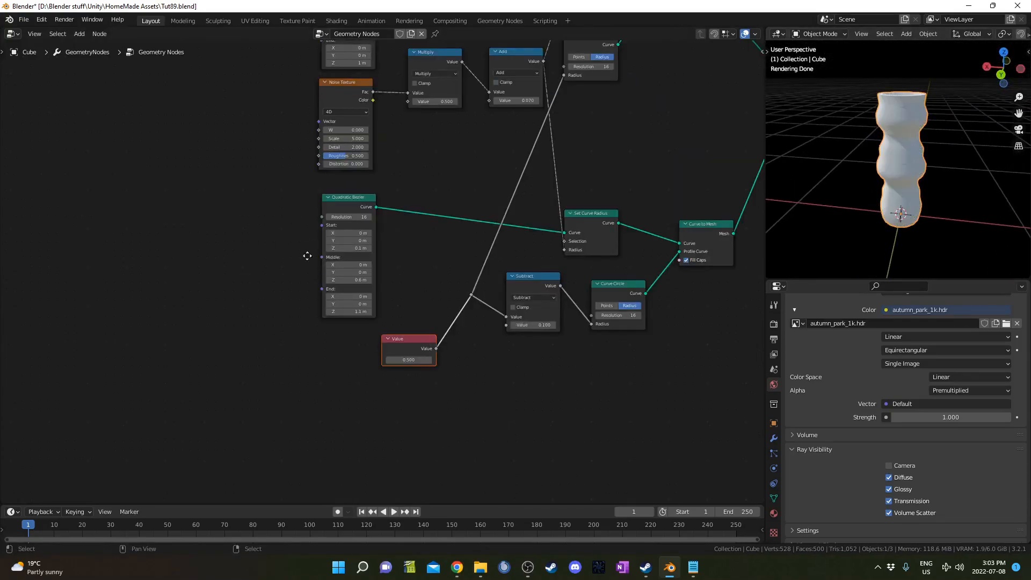
Step: Duplicate the Value node, set the copy to 16 and connect it to the Resolution of both Quadratic Bezier nodes
middle_click_drag(308, 257, 368, 354)
key("shift+d")
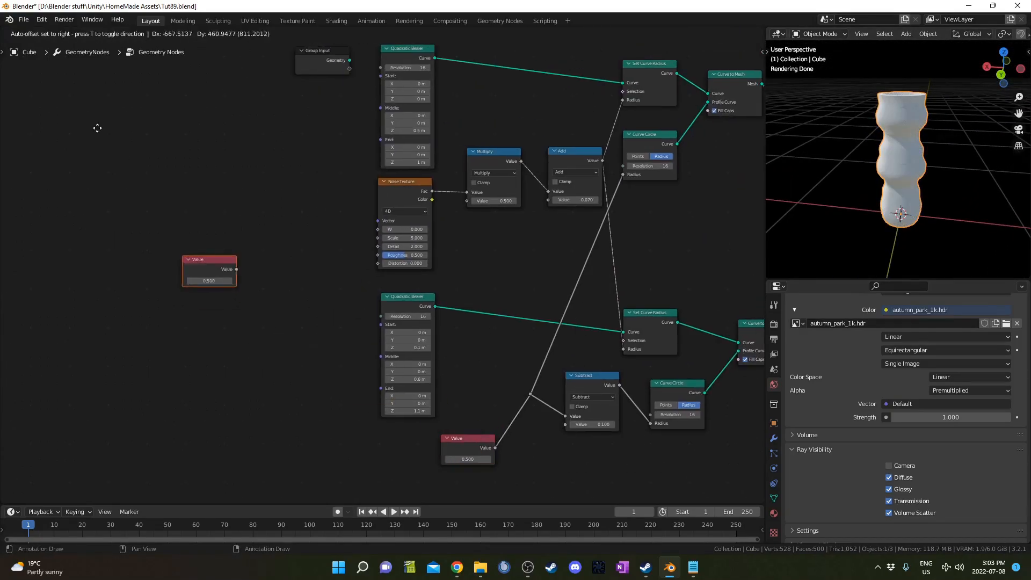
left_click(224, 143)
left_click(331, 285)
key("Return")
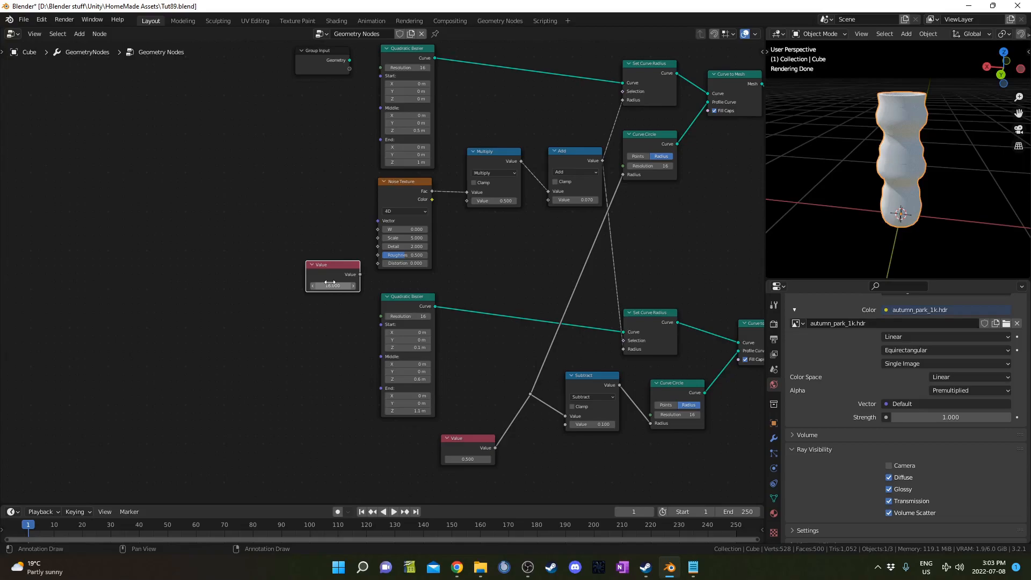
left_click_drag(360, 275, 381, 316)
left_click_drag(329, 263, 342, 107)
left_click_drag(384, 69, 385, 68)
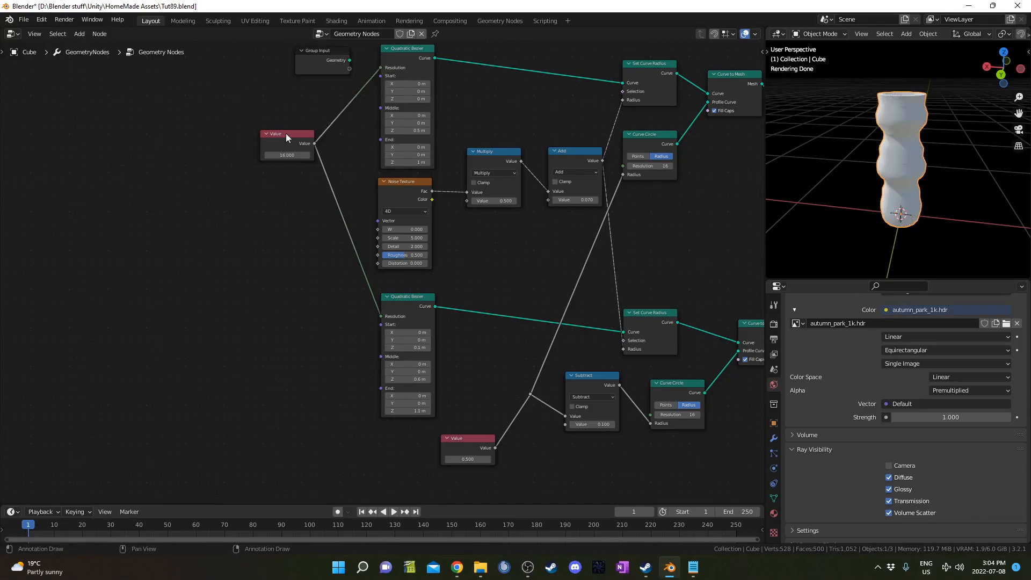
Step: Duplicate the 16 Value node and connect the copy to the Resolution of both Curve Circles
key("shift+d")
left_click(287, 224)
left_click_drag(315, 234, 623, 166)
left_click_drag(314, 234, 651, 414)
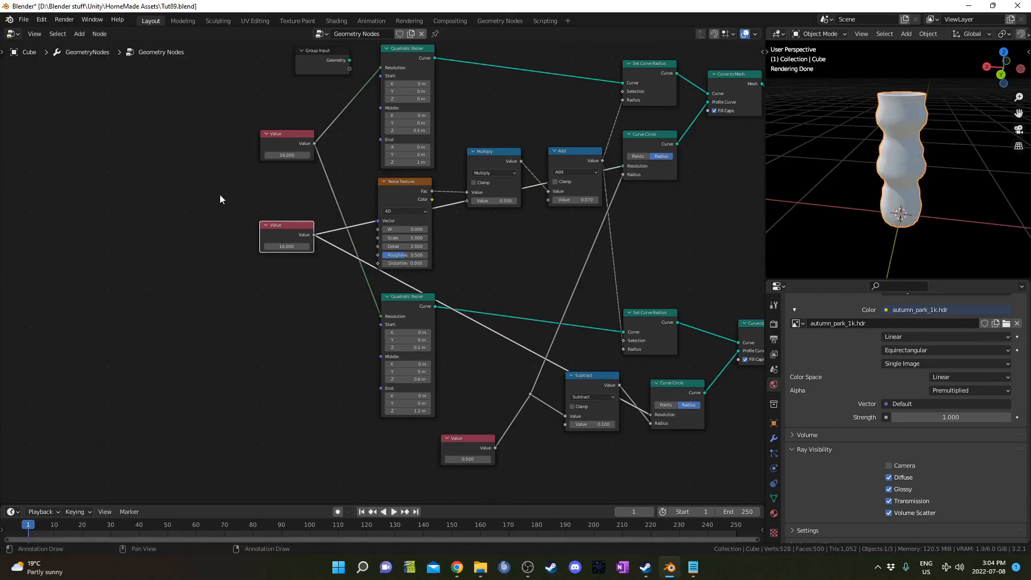
left_click_drag(298, 247, 193, 247)
middle_click_drag(884, 199, 865, 144)
key("ctrl+z")
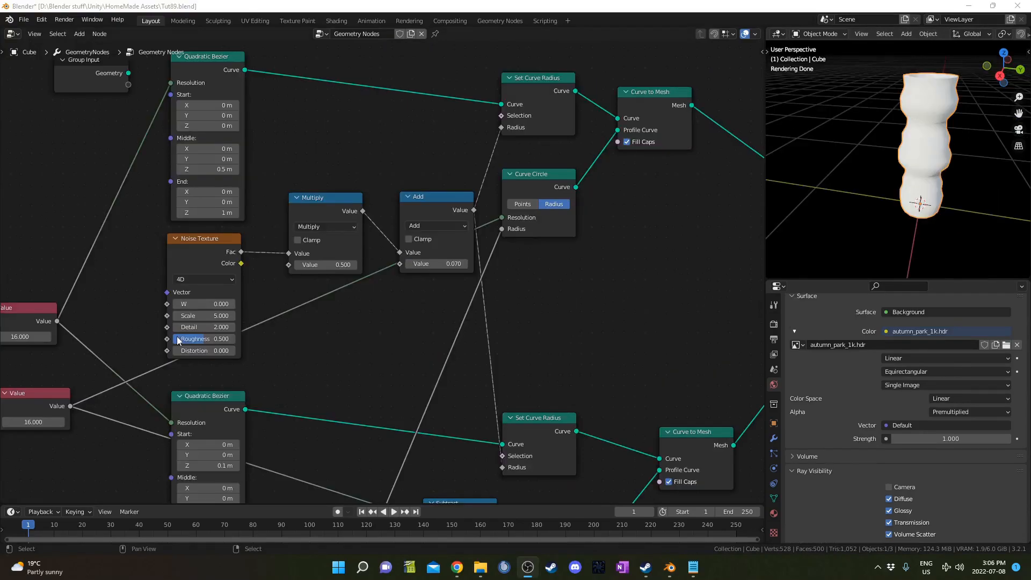
Step: Try a Noise Texture Scale of 2 and view the vase from several angles
scroll(292, 271, "up", 4)
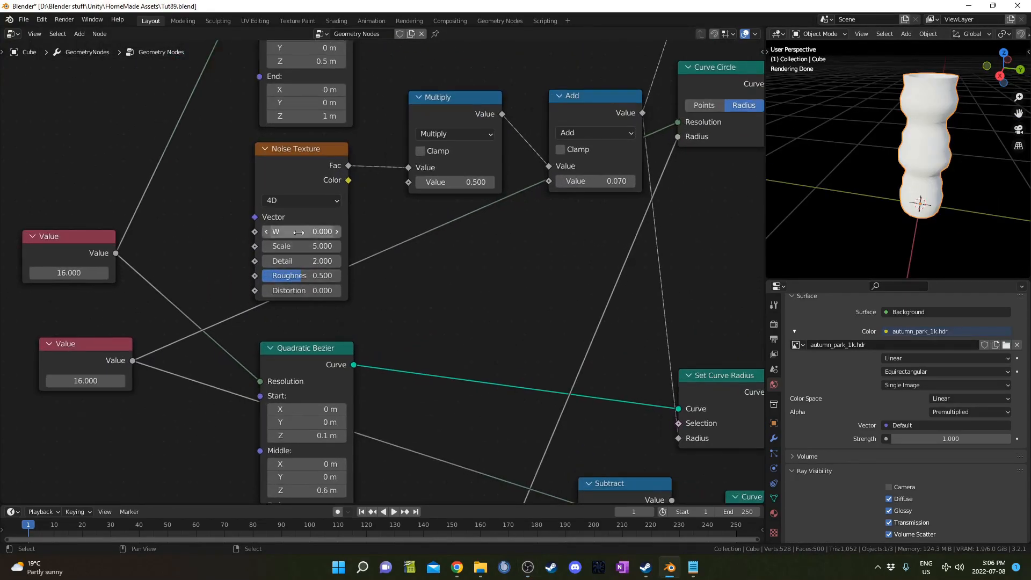
middle_click_drag(968, 159, 967, 137)
double_click(307, 246)
type("2")
key("Return")
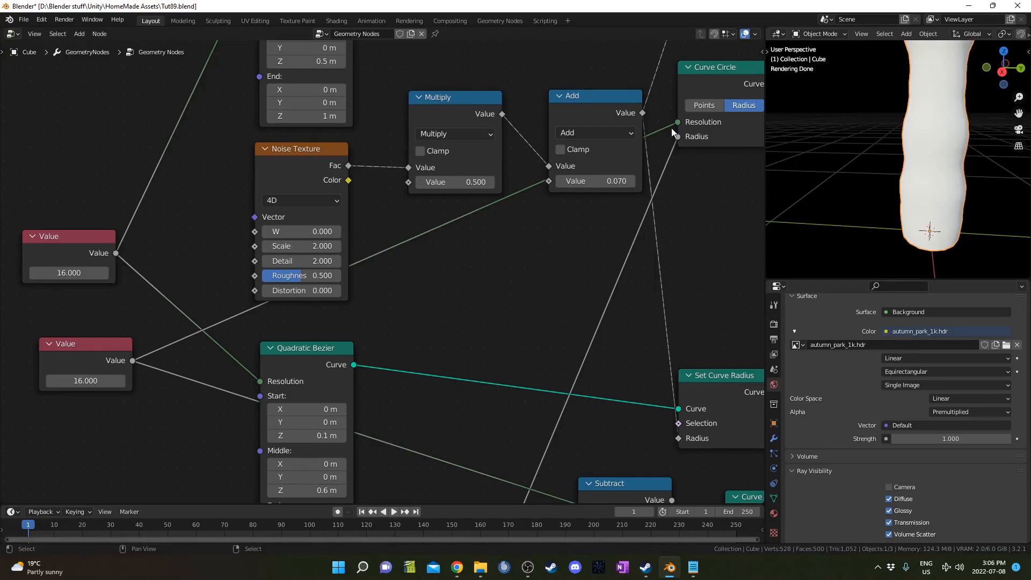
middle_click_drag(912, 236, 908, 247)
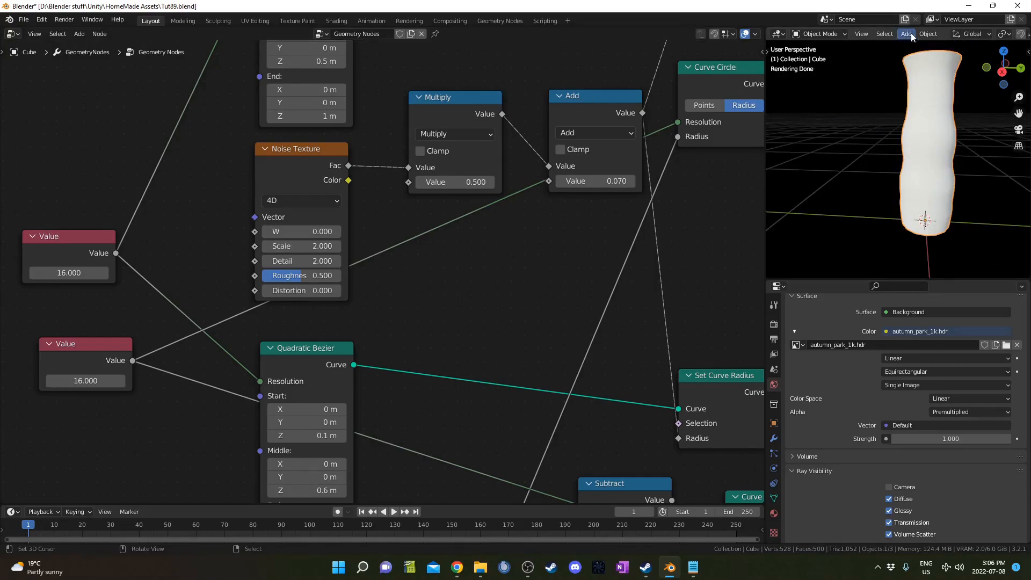
middle_click_drag(883, 180, 916, 176)
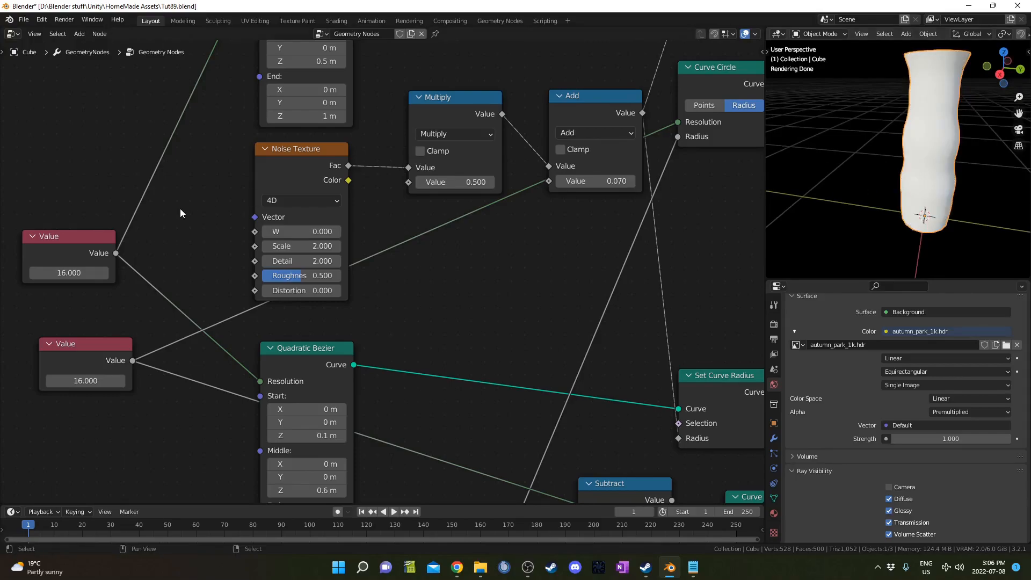
Step: Try a Noise Texture W of 4.6 with the Scale set to 5, undoing the extra W adjustment
left_click_drag(301, 231, 341, 232, "ctrl")
left_click(293, 246)
key("Return")
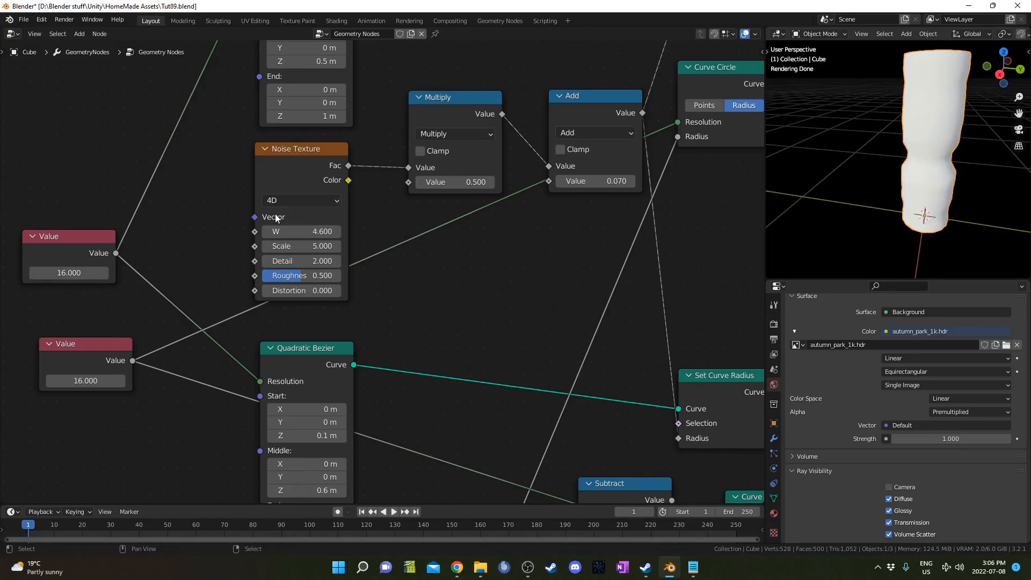
mouse_move(301, 231)
left_mouse_down("shift")
mouse_move(338, 232)
mouse_move(305, 229)
left_mouse_up("shift")
key("ctrl+z")
left_click(316, 231)
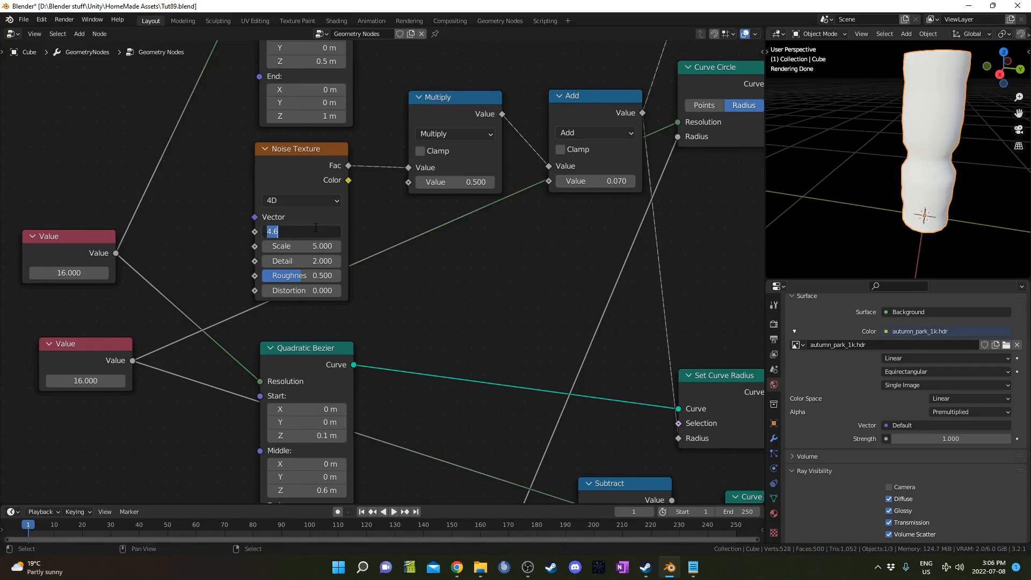
key("Return")
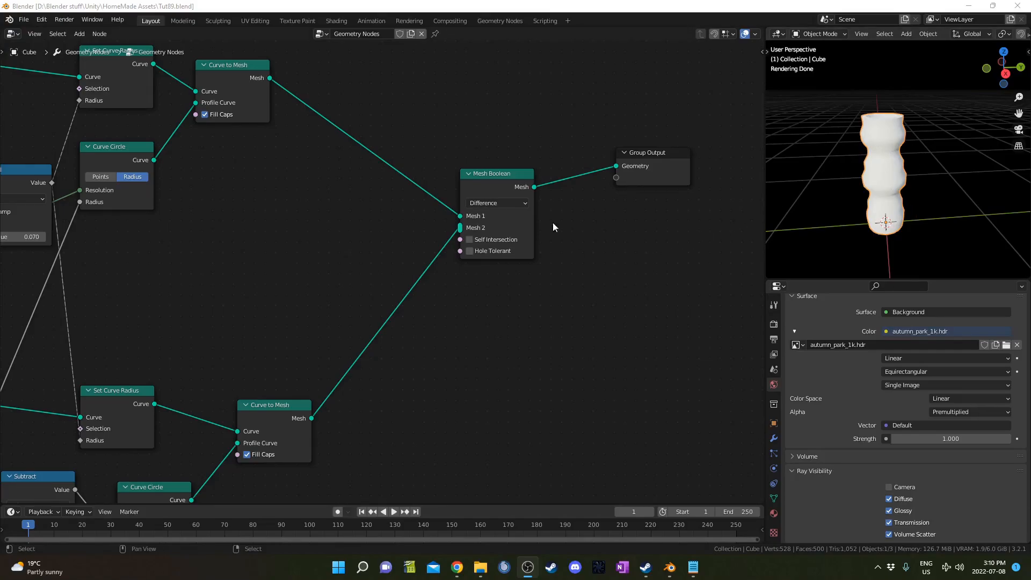
Step: Insert a Set Material node between the Mesh Boolean and Group Output, and assign Material to it
left_click_drag(494, 175, 428, 201)
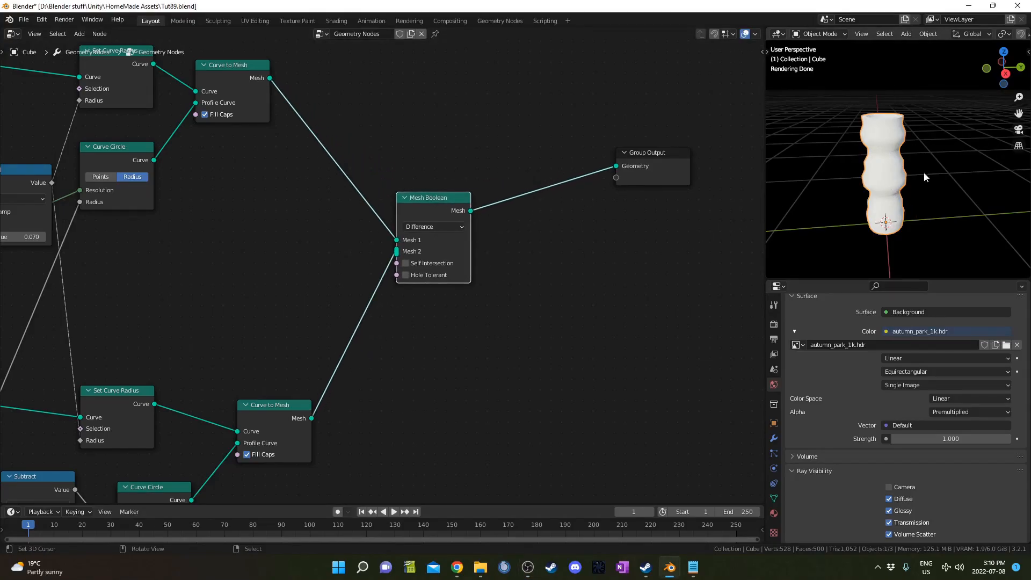
key("shift+a")
type("set m")
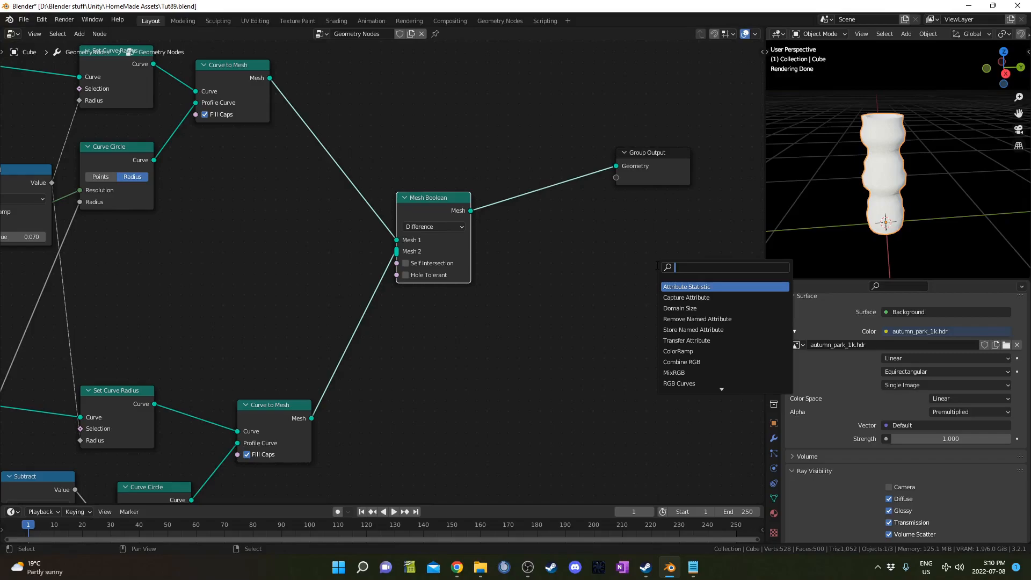
key("Return")
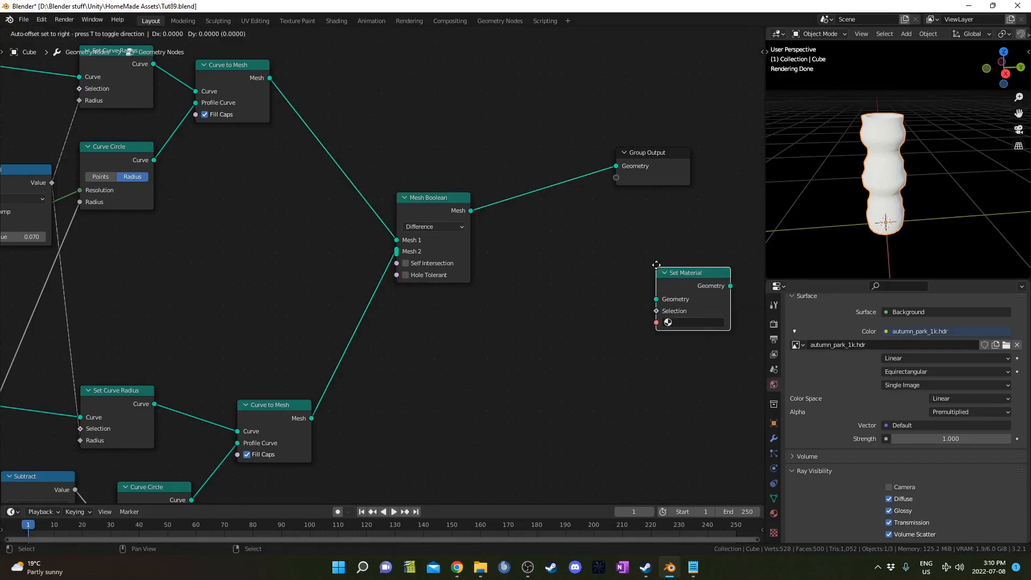
left_click(514, 160)
left_click(553, 215)
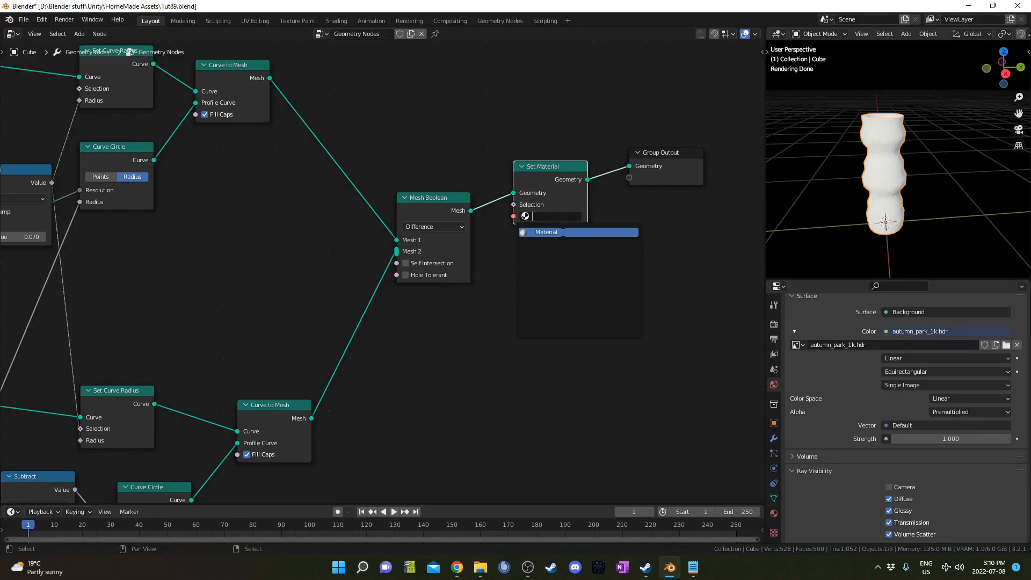
left_click(562, 232)
Step: Split the node editor, switch the new area to the Shader Editor and frame the material's nodes
middle_click_drag(495, 305, 569, 320)
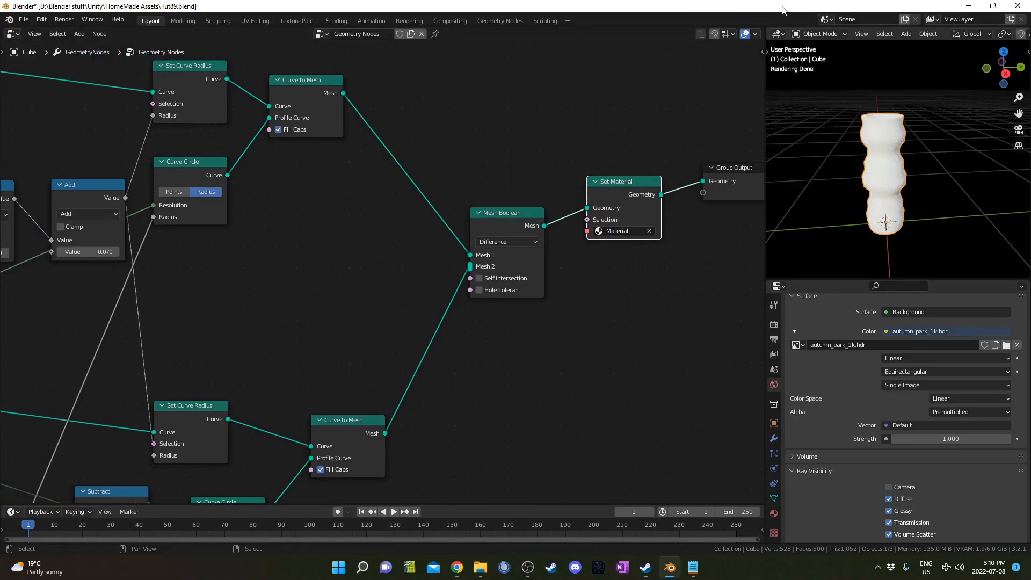
left_click_drag(763, 27, 265, 97)
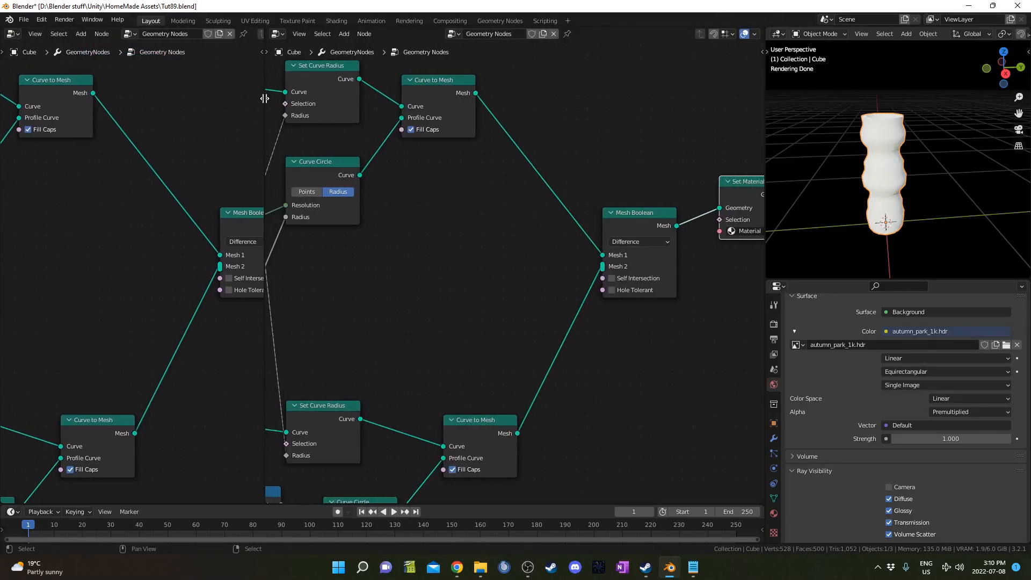
left_click(279, 35)
left_click(296, 135)
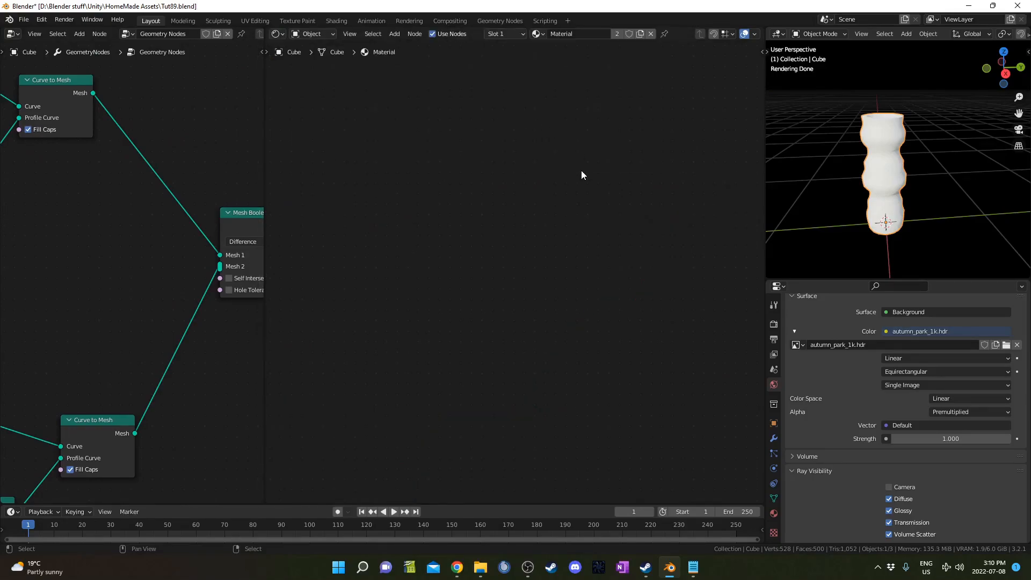
key("Home")
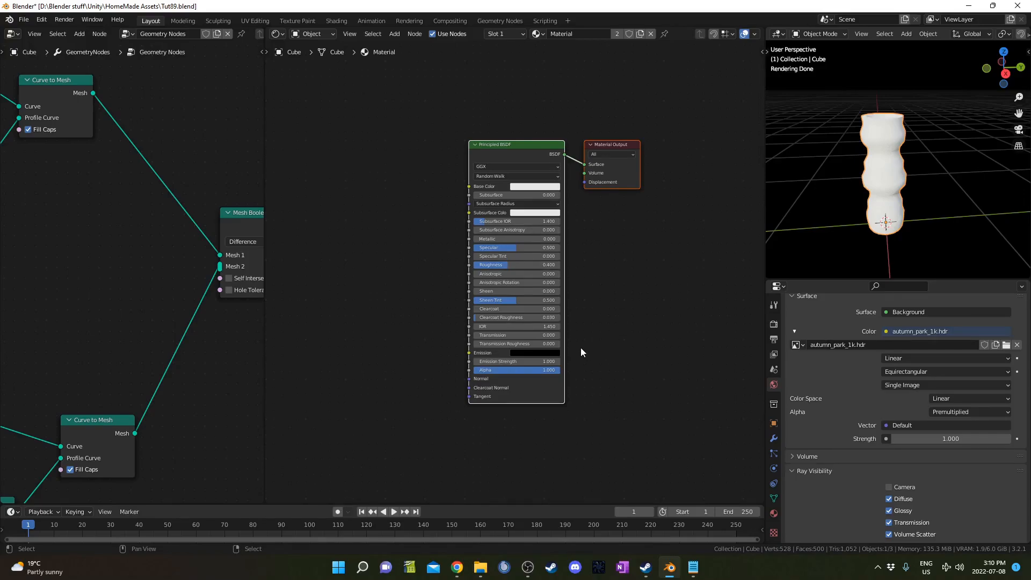
left_click(317, 284)
middle_click_drag(373, 299, 415, 314)
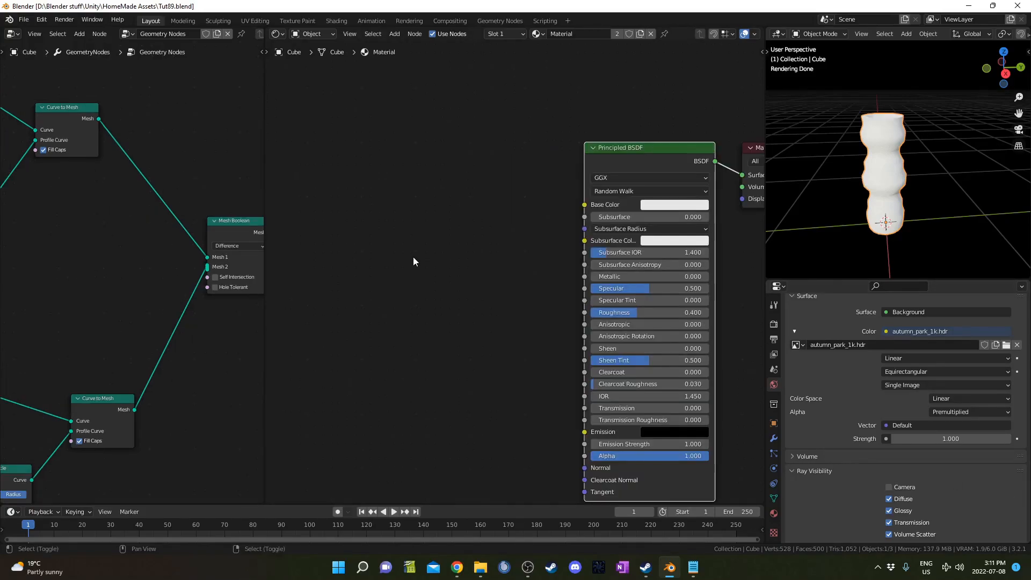
Step: Add a Texture Coordinate node to the material and preview its Generated output on the vase
key("shift+a")
type("tex co")
key("Return")
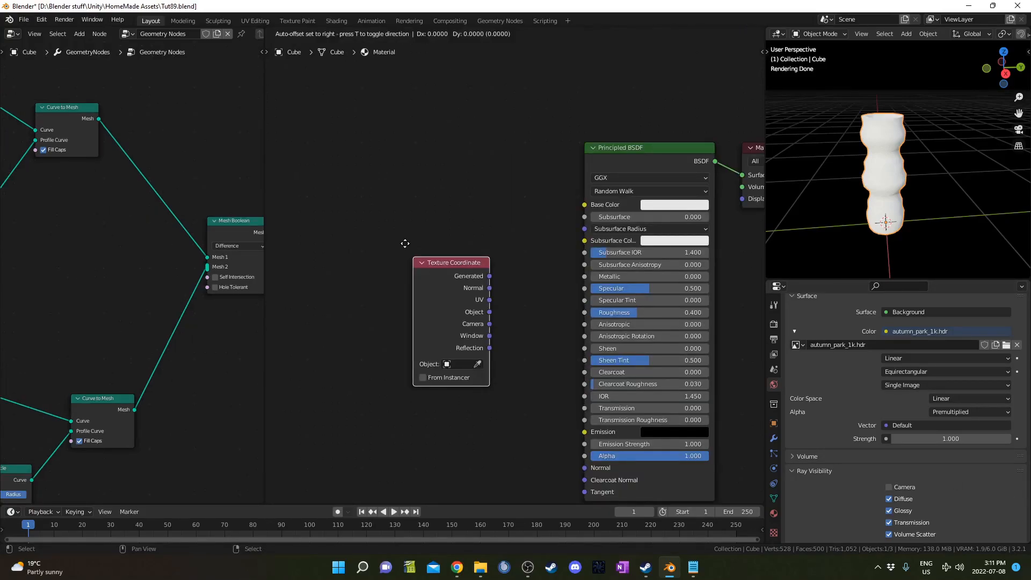
left_click(267, 161)
left_click(321, 188, "ctrl+shift")
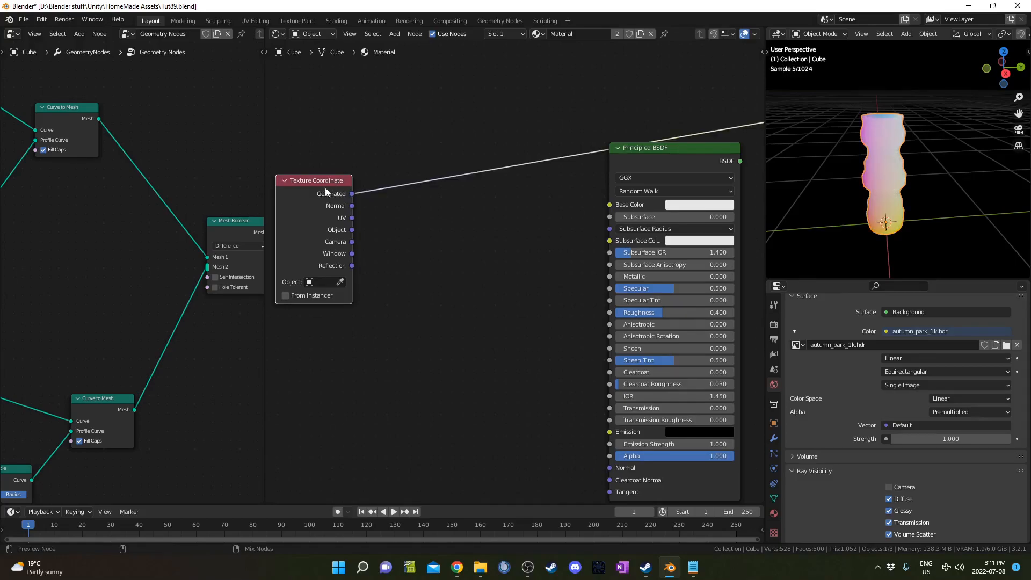
middle_click_drag(461, 246, 526, 264)
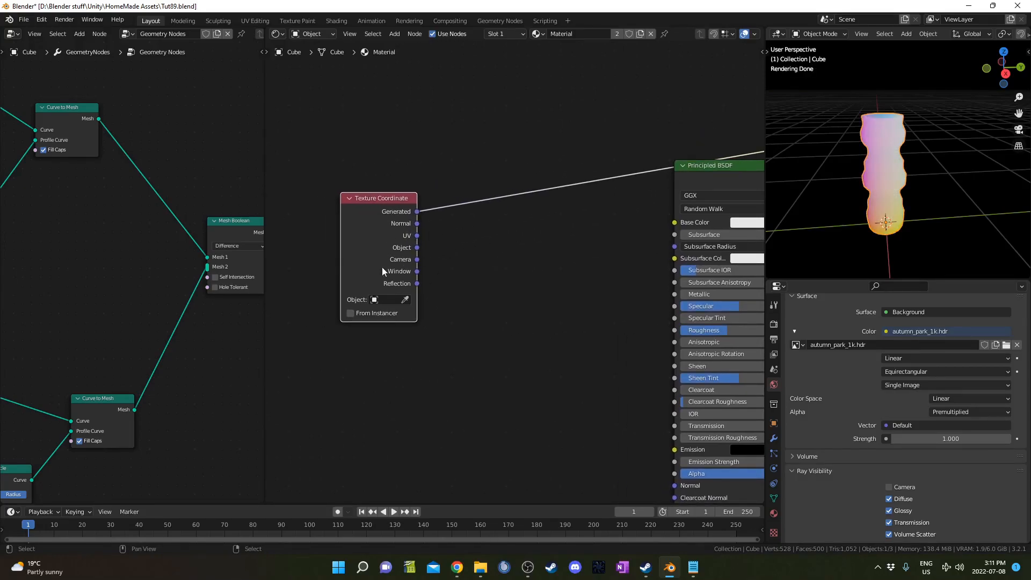
Step: Insert a Separate XYZ node after the Generated output and preview its Z channel on the vase
key("shift+a")
left_click(523, 256)
type("sep")
key("Down")
key("Return")
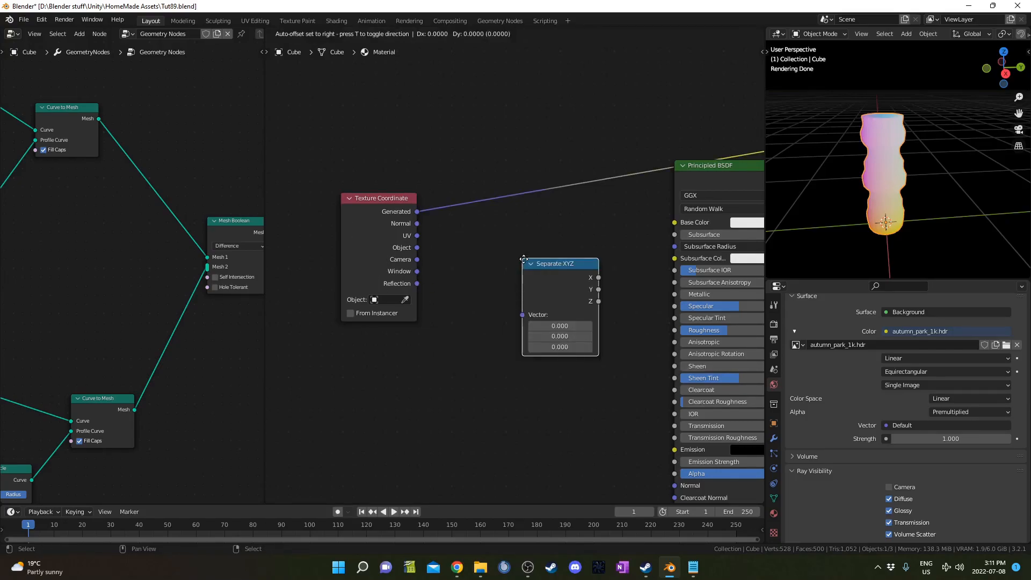
left_click(493, 154)
Step: Insert a ColorRamp node between the Separate XYZ node's Z output and the viewer
middle_click_drag(578, 280, 387, 294)
key("shift+a")
key("shift+a")
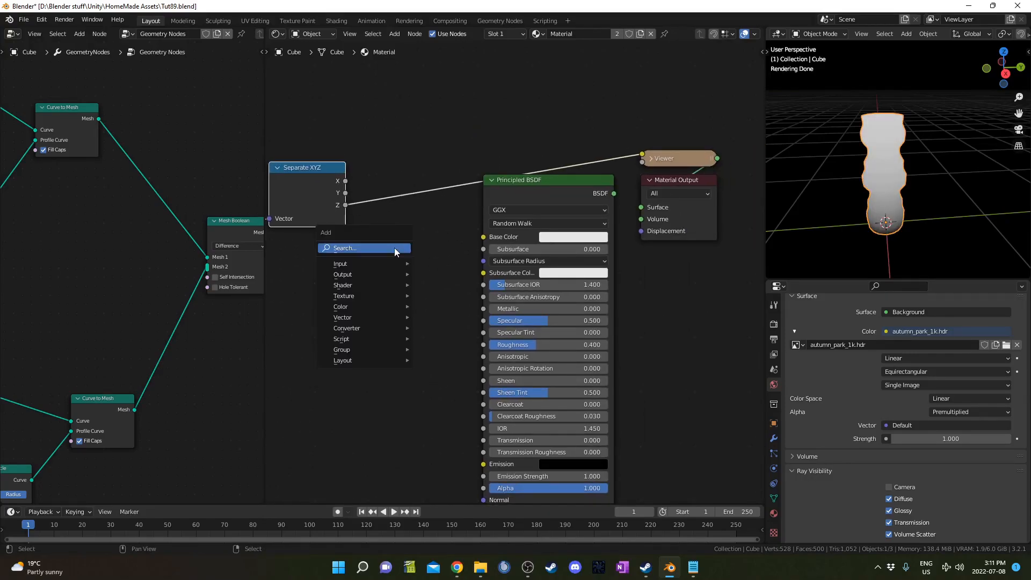
type("colorr")
key("Return")
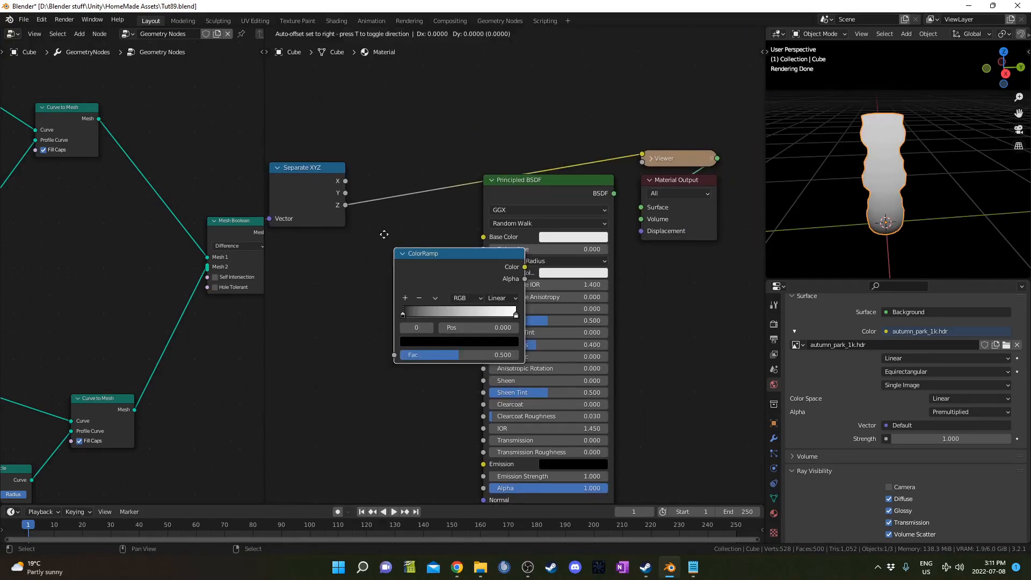
left_click(381, 172)
Step: Move the Principled BSDF and output nodes clear of the ColorRamp, and pull its black and white stops to positions 0 and 1
left_click_drag(538, 143, 752, 342)
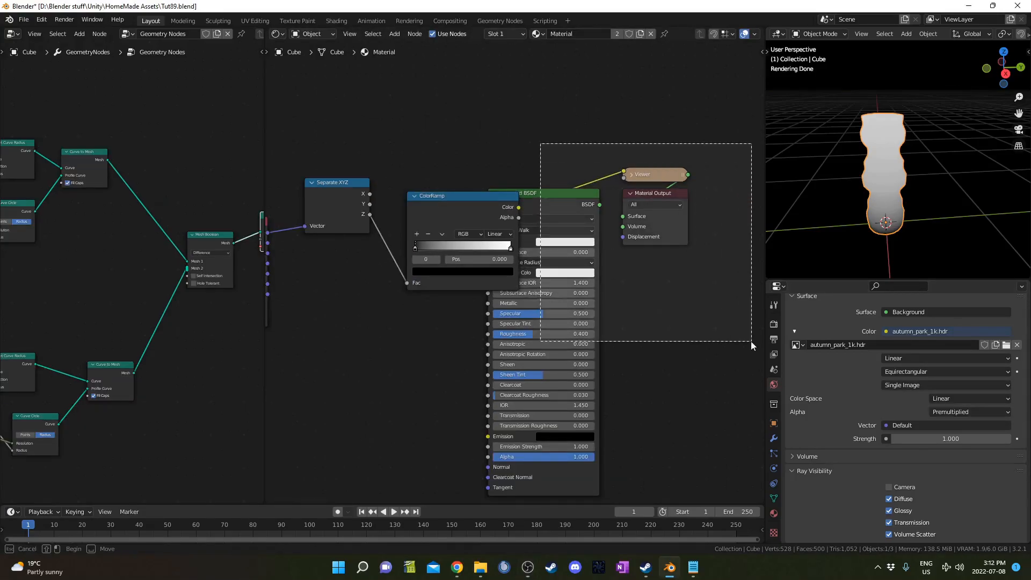
key("g")
left_click(833, 249)
scroll(349, 304, "up", 1)
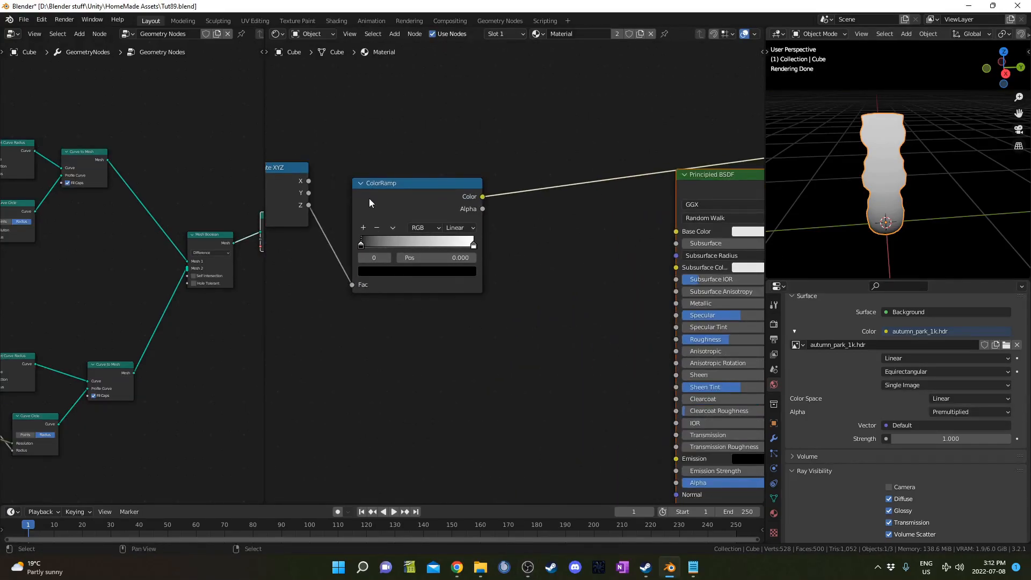
left_click_drag(363, 244, 329, 240)
left_click_drag(472, 243, 568, 246)
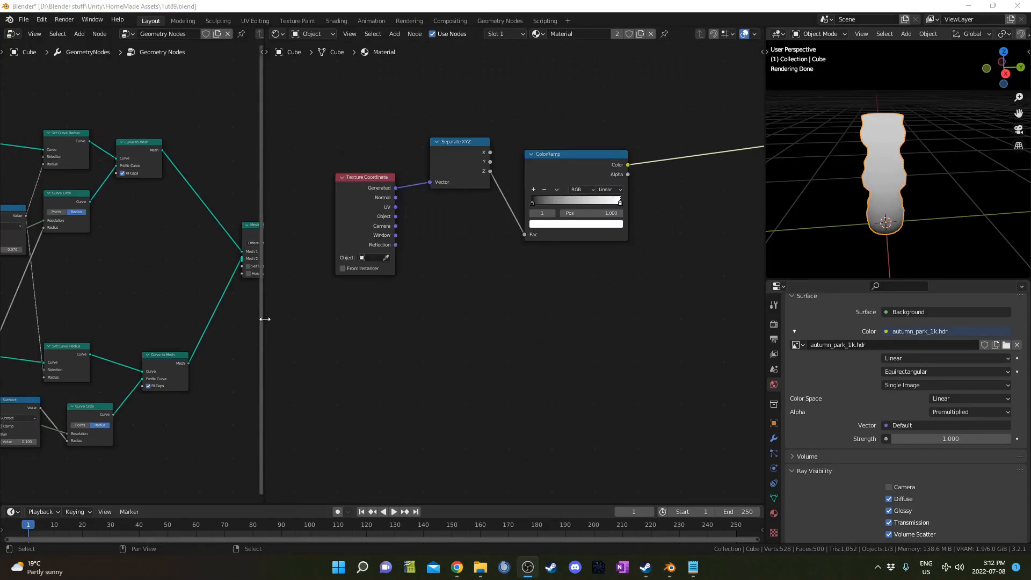
Step: Widen the Shader Editor, move the Texture Coordinate node below the Separate XYZ node, and preview its Object output on the vase
left_click_drag(265, 321, 114, 323)
middle_click_drag(350, 343, 306, 339)
left_click_drag(237, 215, 213, 299)
left_click(222, 273, "ctrl+shift")
left_click(223, 276, "ctrl+shift")
left_click(224, 278, "ctrl+shift")
left_click(226, 280, "ctrl+shift")
Step: Insert a Noise Texture node after the Object output and preview its Fac output on the vase
key("shift+a")
type("noise")
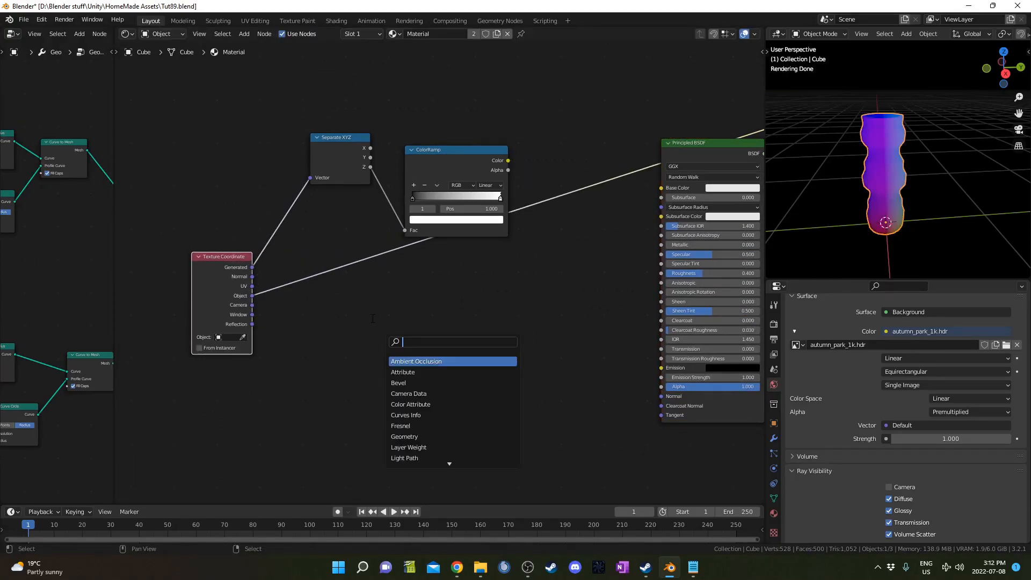
key("Down")
key("Return")
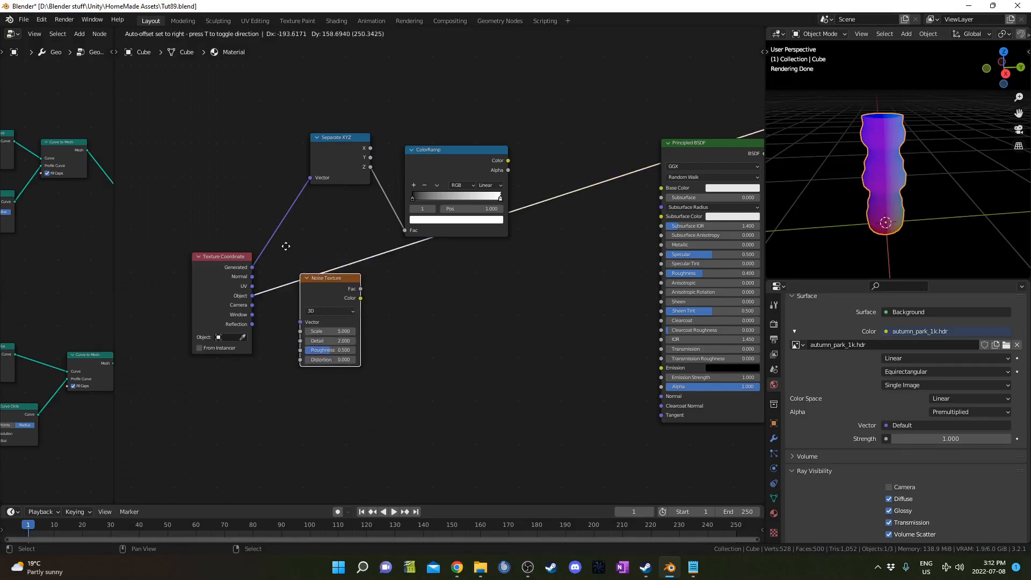
left_click(332, 278)
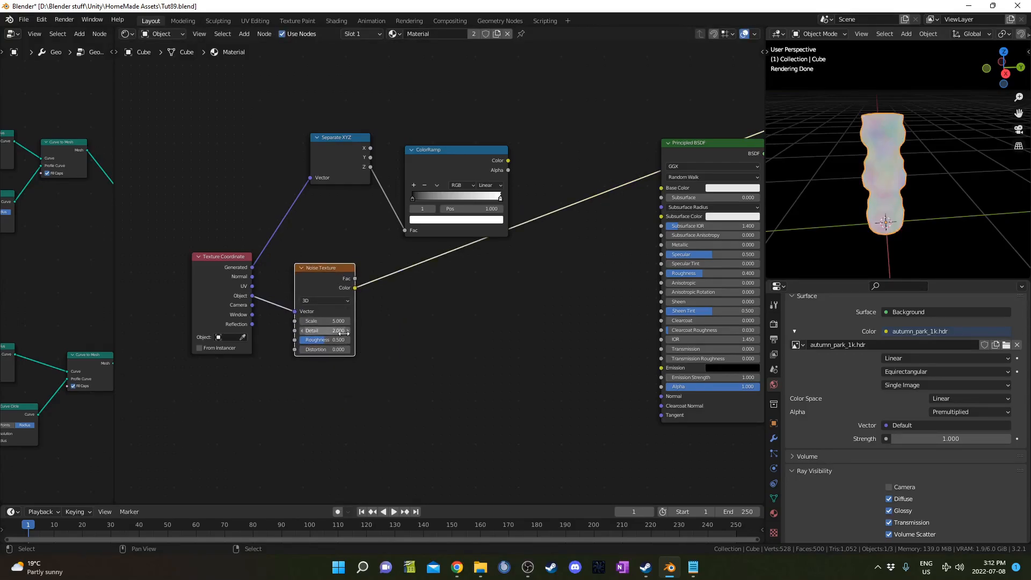
left_click(337, 284, "ctrl+shift")
Step: Insert a second ColorRamp after the Noise Texture's Fac output, and move the first ColorRamp farther from the Separate XYZ node
key("shift+a")
left_click(411, 310)
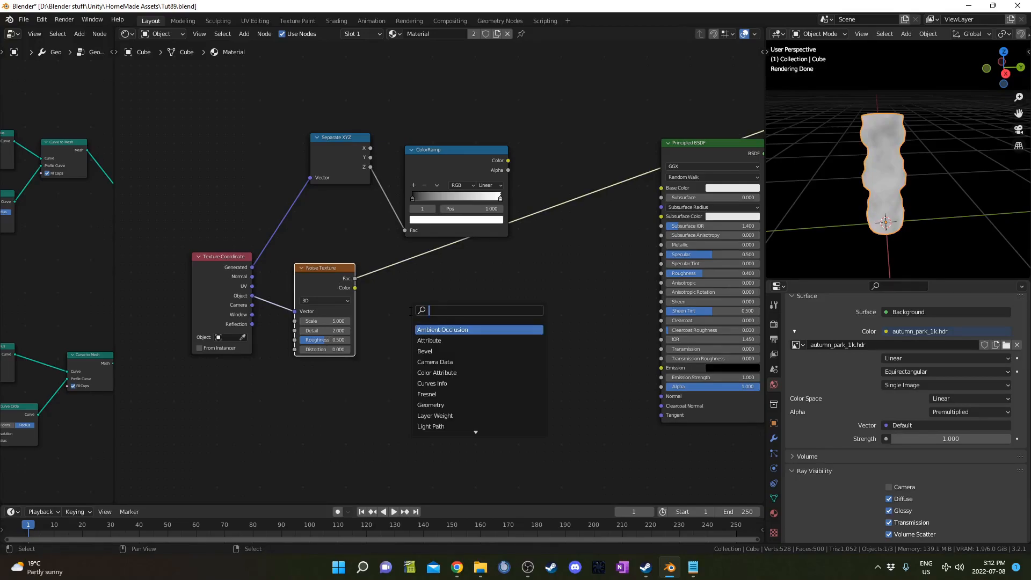
type("ramp")
key("Return")
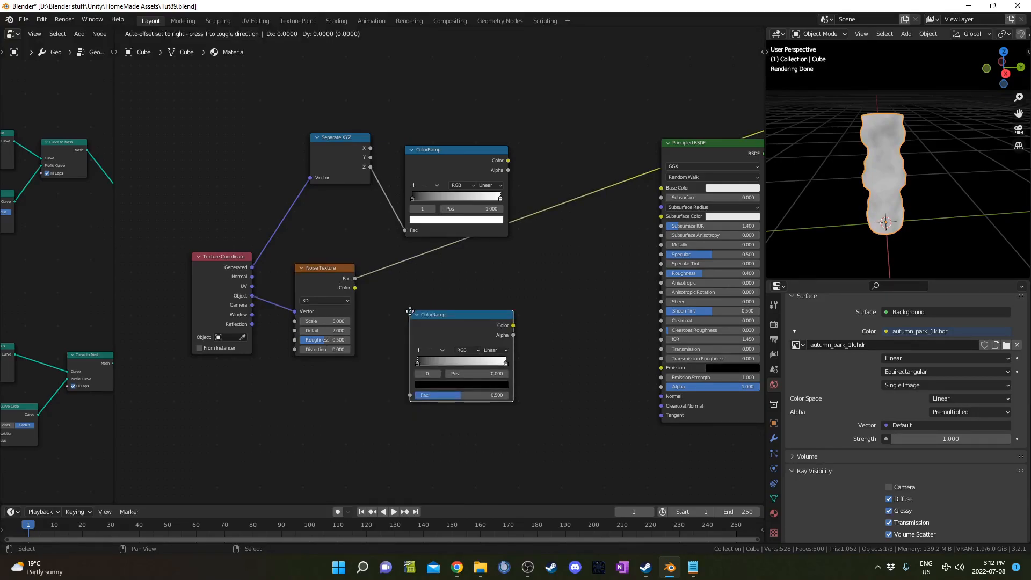
left_click(389, 264)
left_click(573, 113)
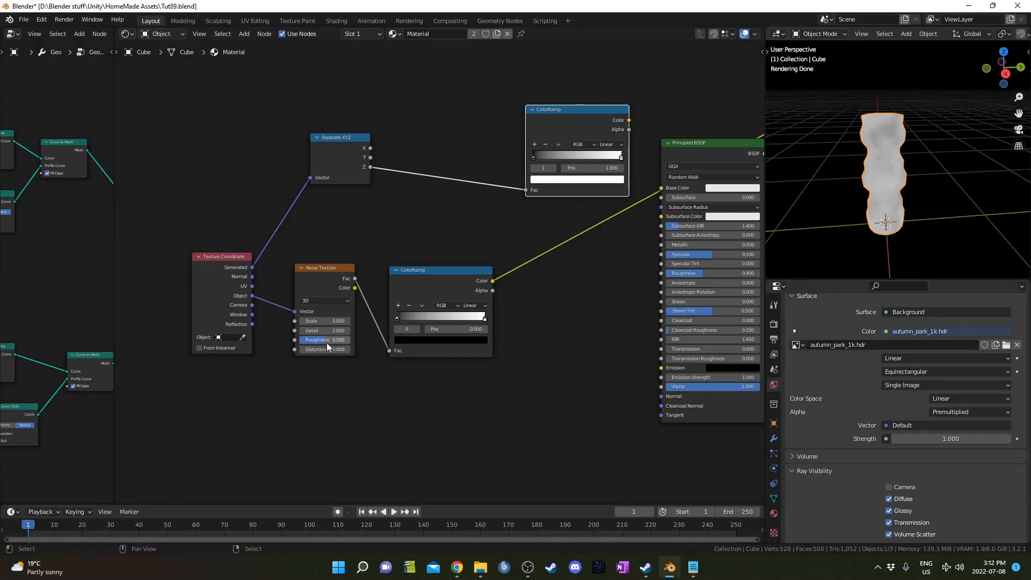
Step: Set the Noise Texture's Scale to 100
left_click(324, 321)
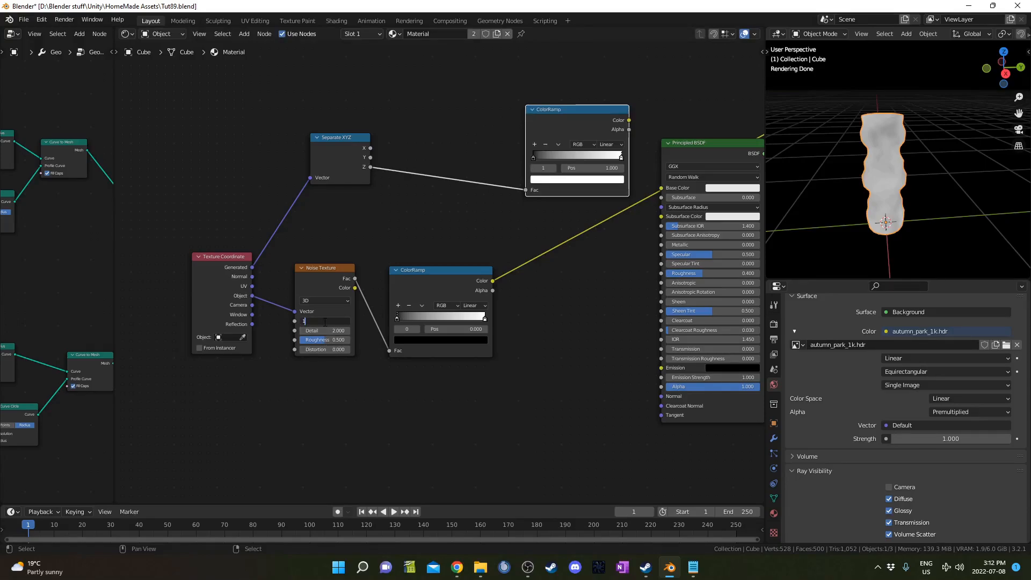
key("Return")
scroll(936, 146, "up", 3)
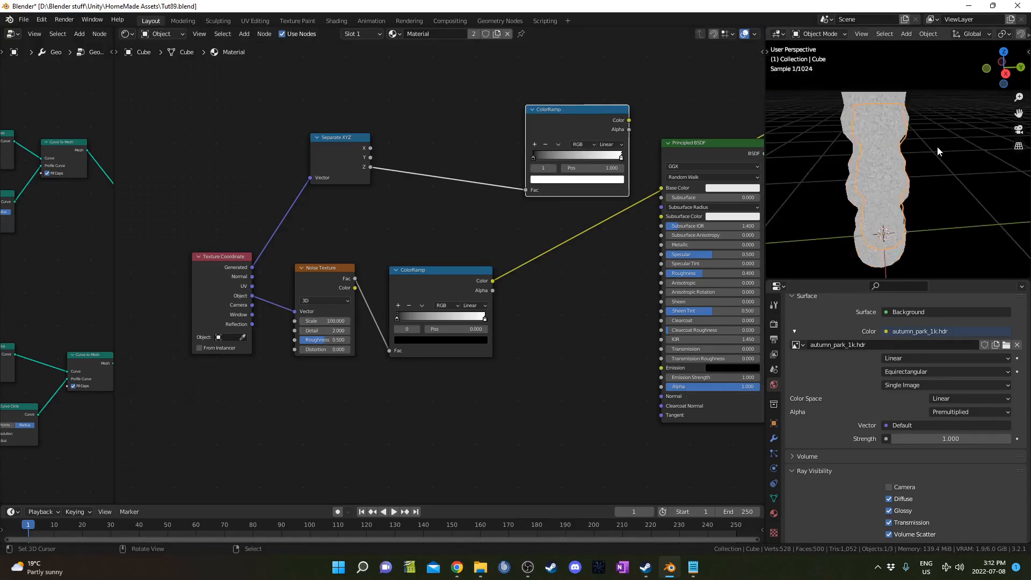
Step: Set the noise ColorRamp's black stop to position 0.15 and its white stop to position 0.43
middle_click_drag(415, 367, 410, 323)
scroll(410, 324, "up", 2)
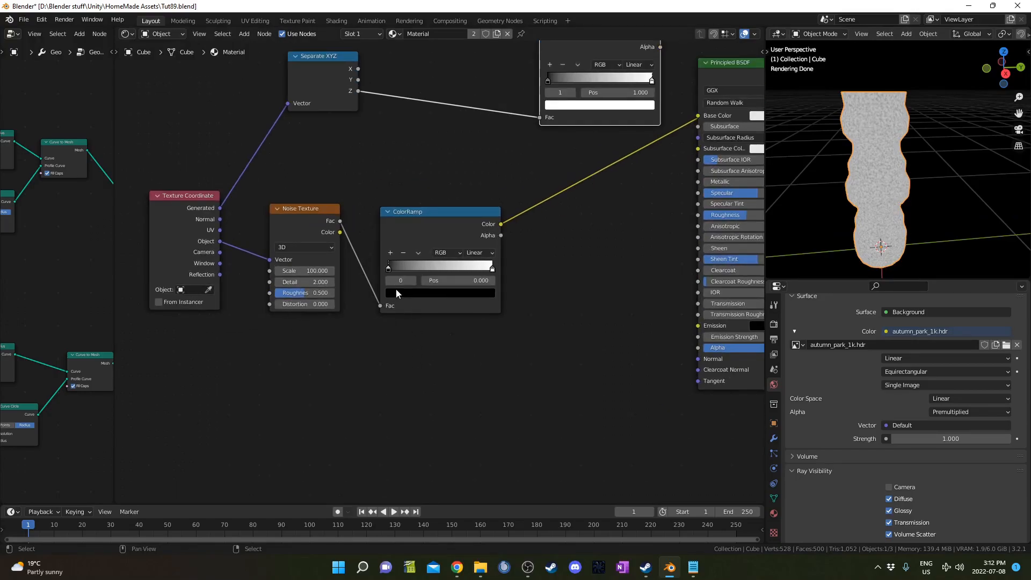
left_click(444, 281)
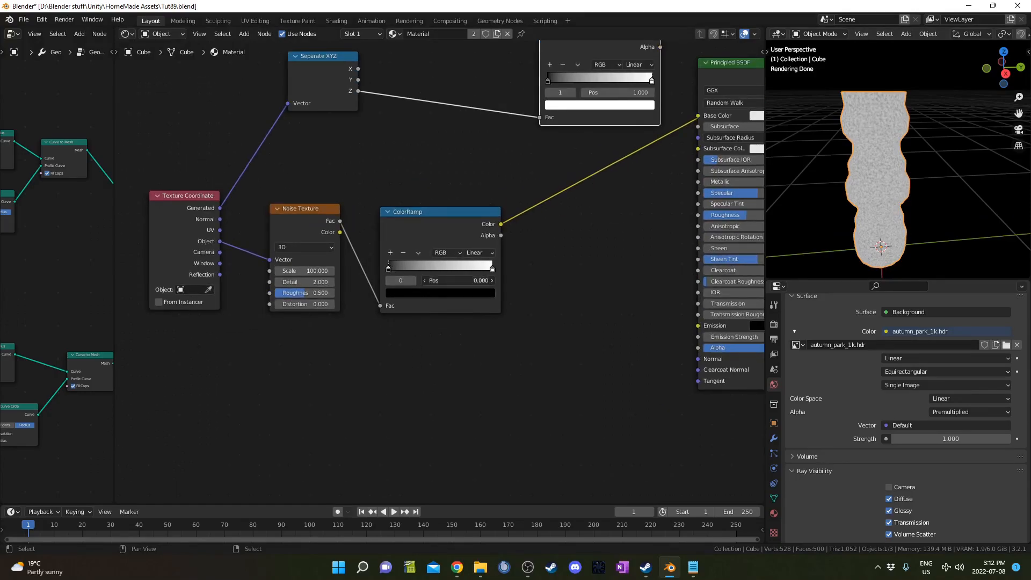
type("0.15")
key("Return")
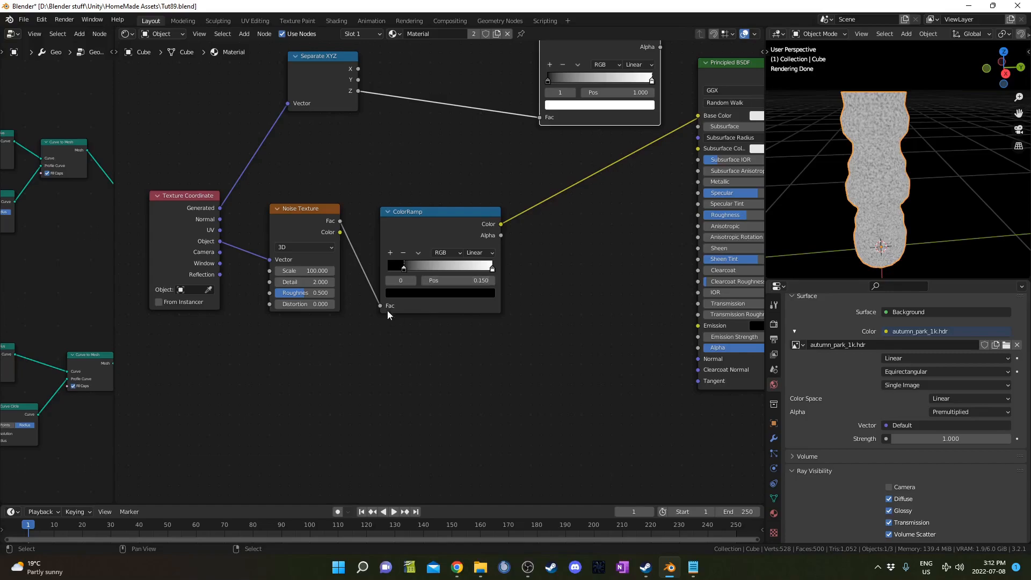
left_click(494, 268)
left_click(485, 280)
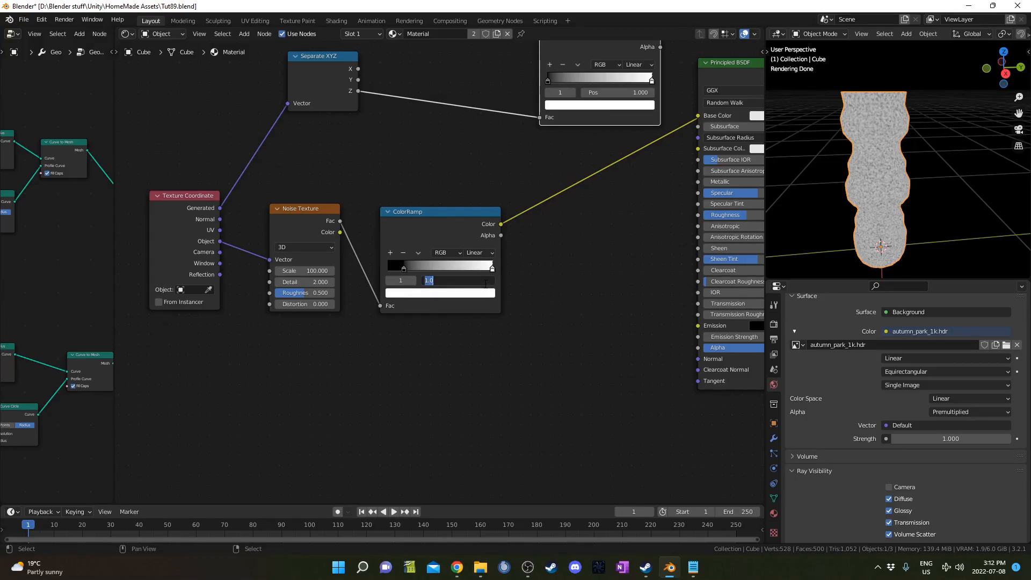
type("0.43")
key("Return")
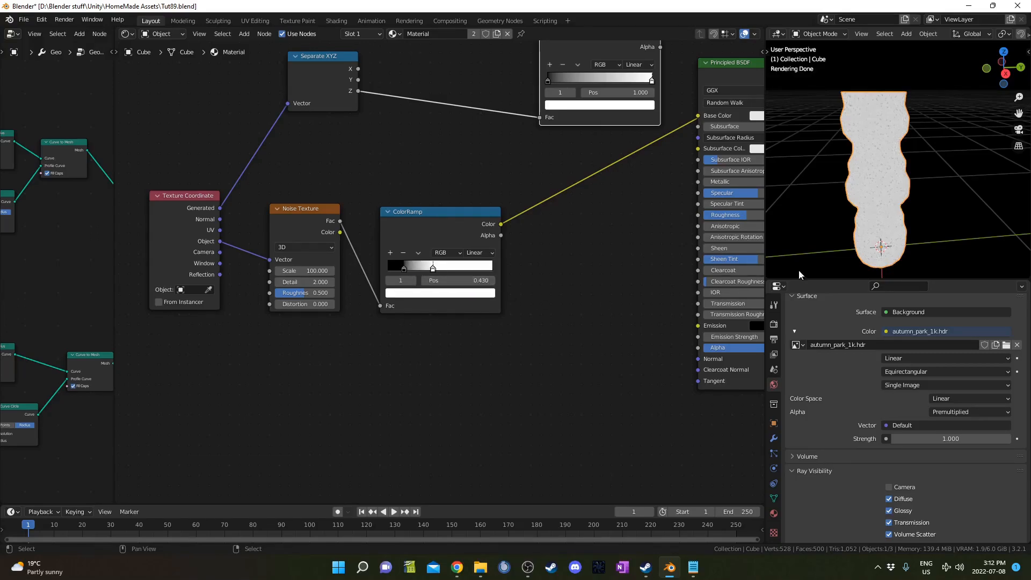
Step: Insert a MixRGB node between the Z output and the first ColorRamp, and connect the noise ColorRamp's Color output to Color2
middle_click_drag(532, 171, 522, 280)
key("shift+a")
left_click(521, 270)
type("mixr")
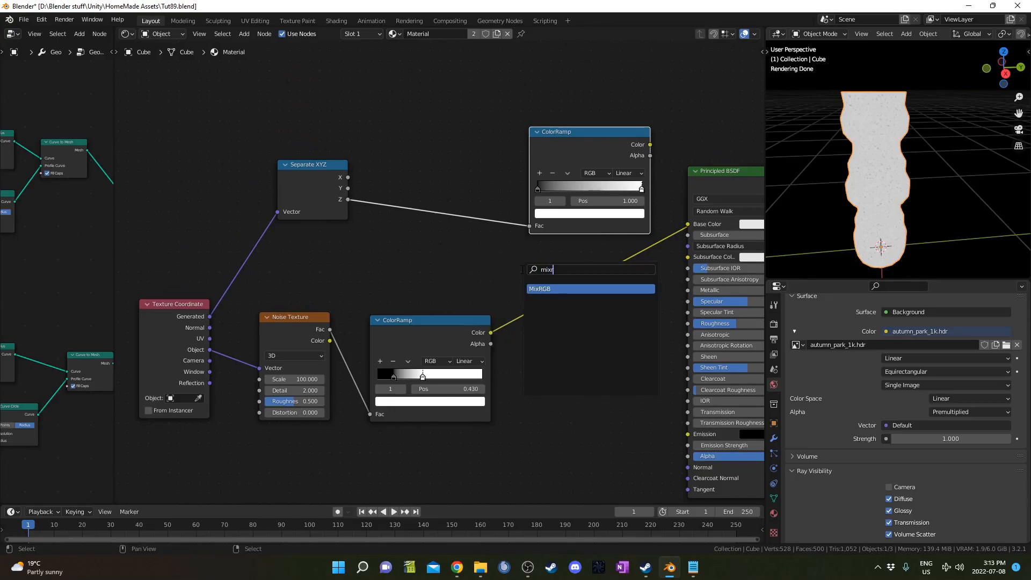
key("Return")
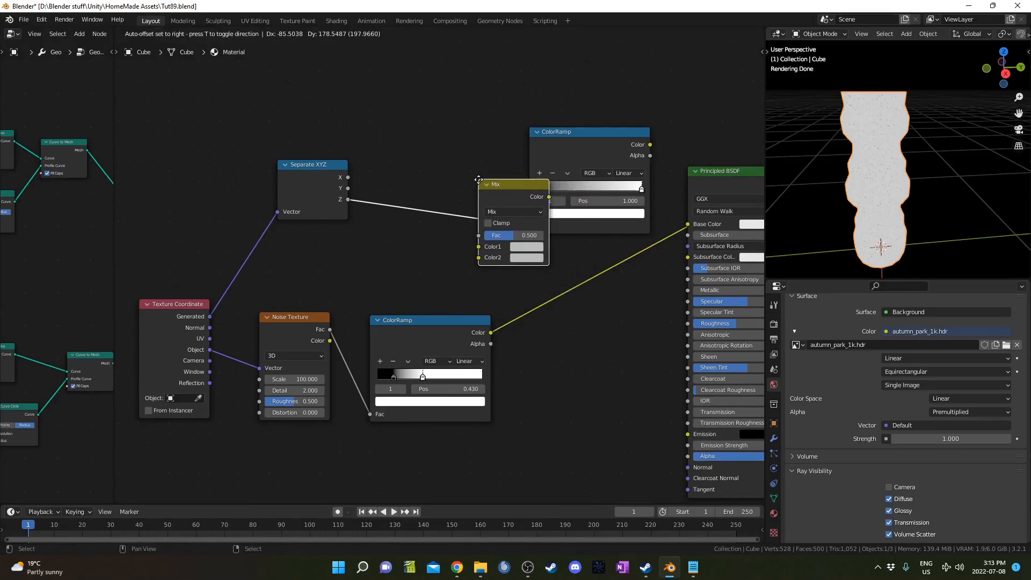
left_click(418, 179)
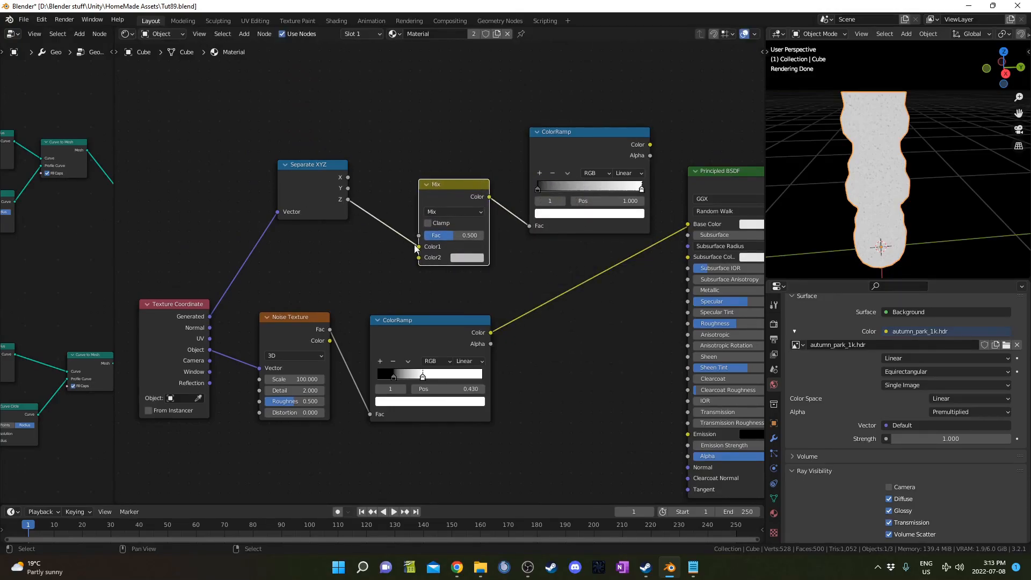
left_click_drag(490, 334, 421, 258)
scroll(502, 247, "down", 2)
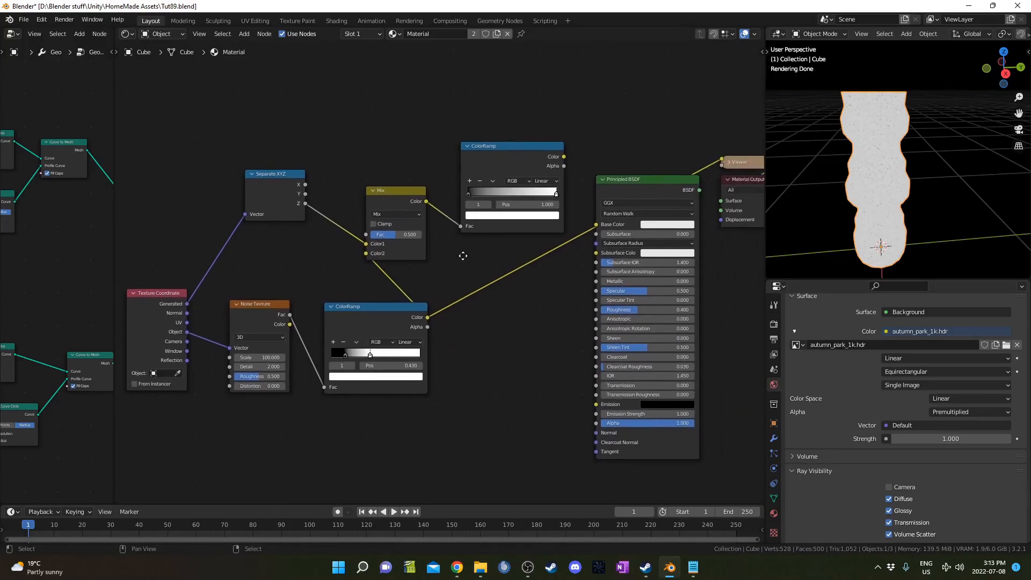
Step: Preview the ColorRamp after the Mix node on the vase and set the Mix node's Fac to 0.3
left_click(527, 149, "ctrl+shift")
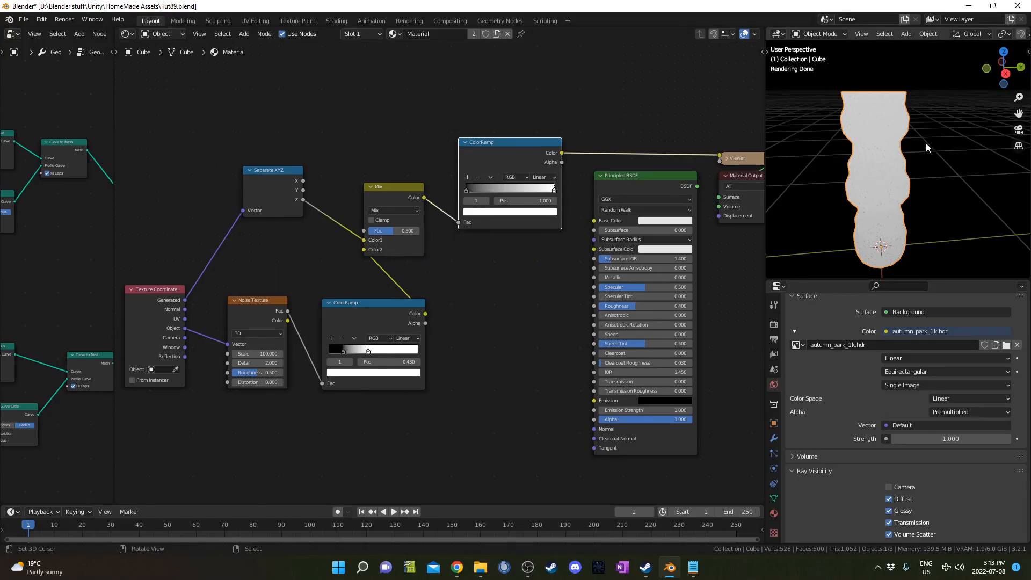
left_click_drag(394, 231, 371, 231)
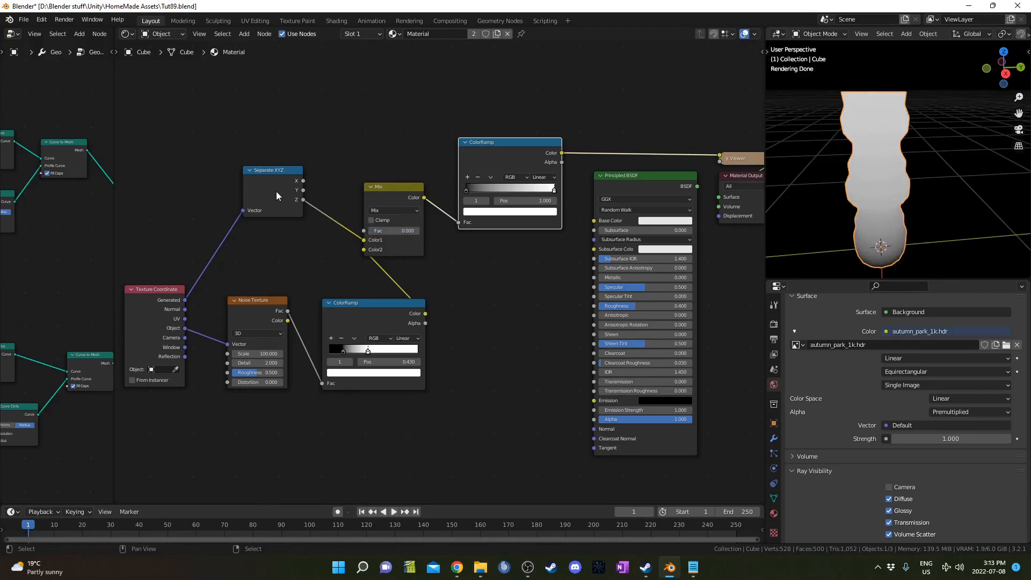
left_click_drag(388, 231, 405, 230)
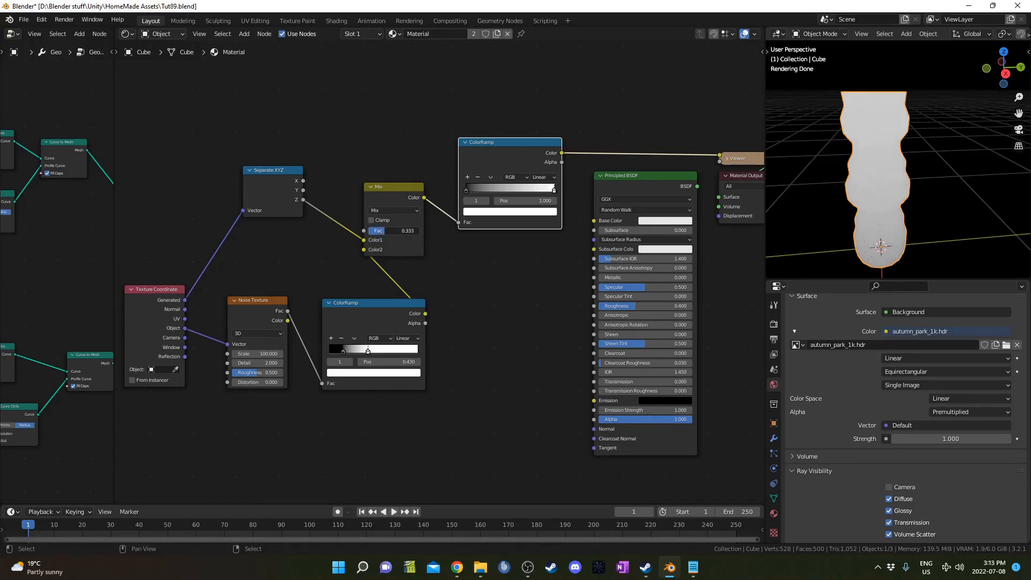
left_click(386, 232)
type("0.3")
key("Return")
Step: Preview the mixed ColorRamp's Color output, place its black stop at about 0.336 and move its white stop inward
left_click(537, 146, "ctrl+shift")
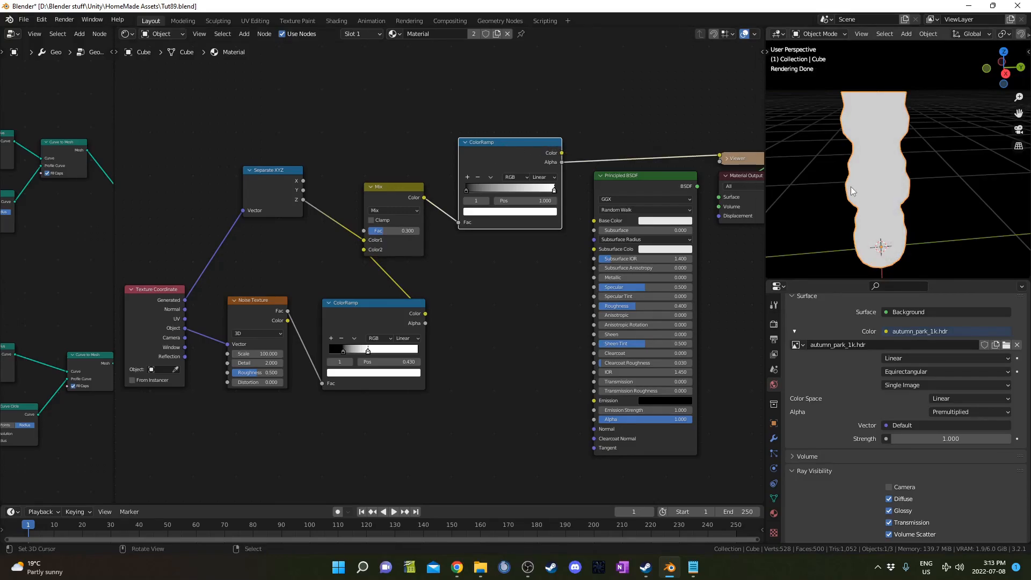
left_click_drag(467, 190, 520, 187)
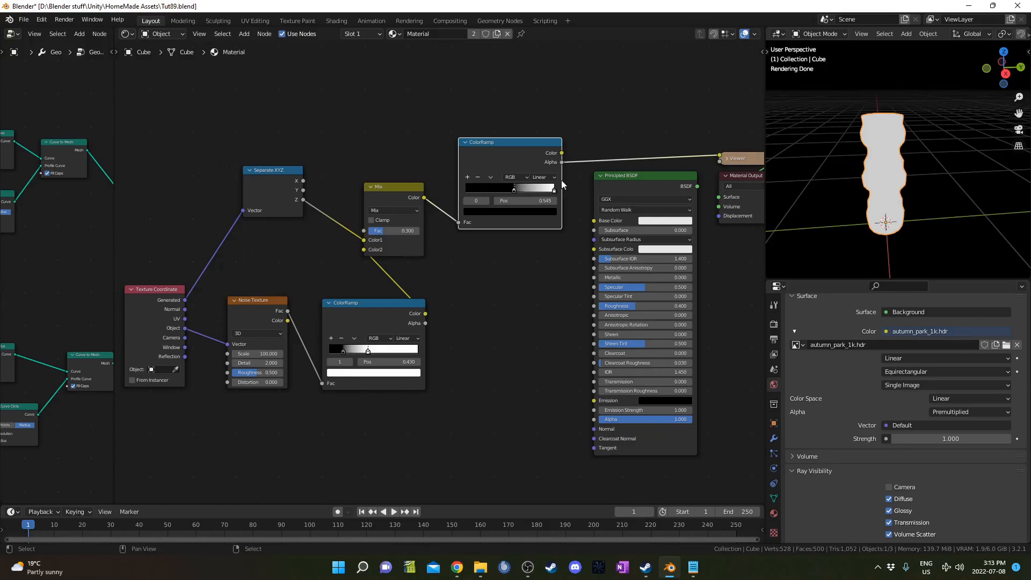
left_click(532, 150, "ctrl+shift")
scroll(836, 250, "up", 3)
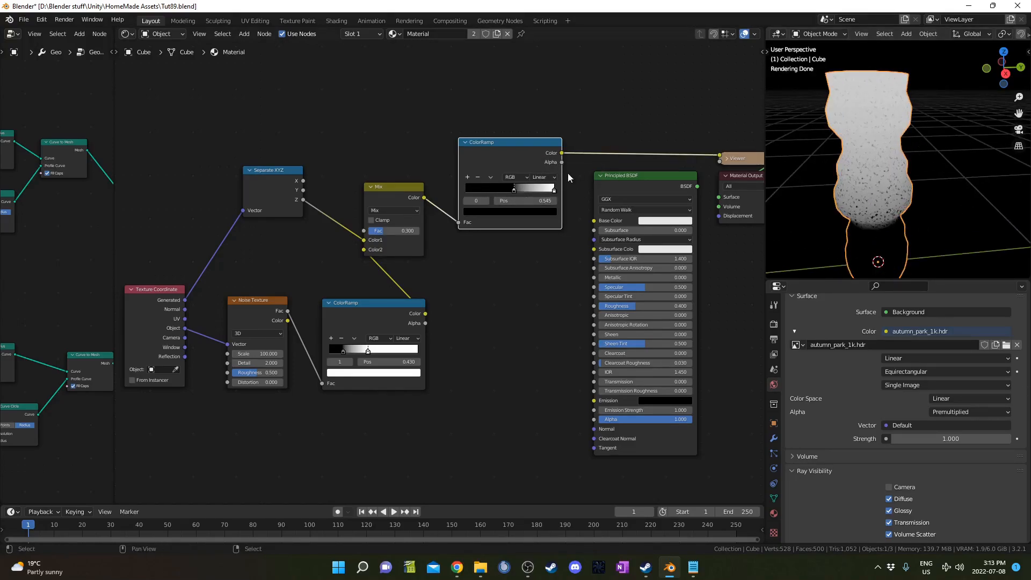
left_click_drag(555, 188, 462, 188)
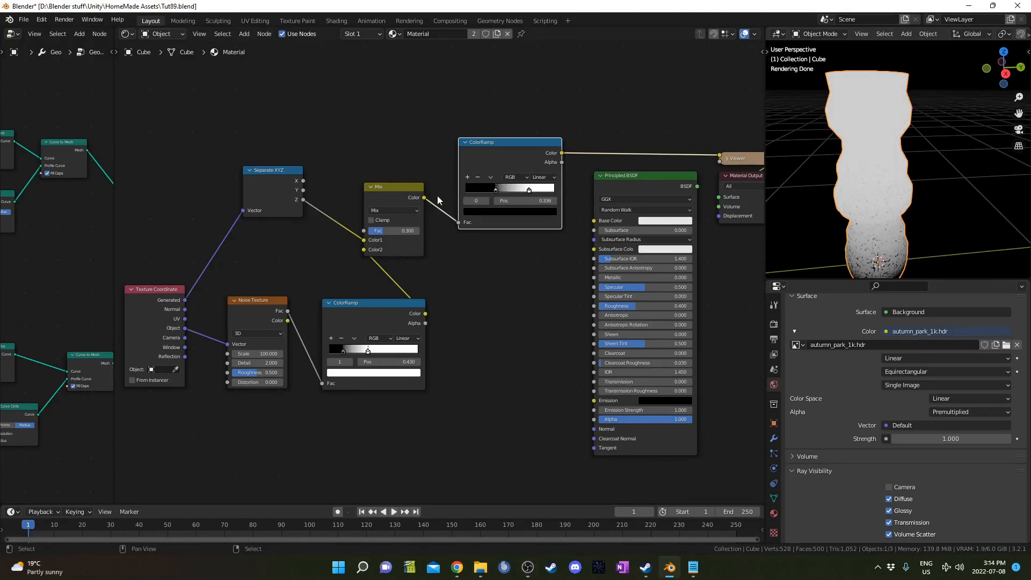
Step: Shift the Mix, ColorRamp and output nodes to make room, and insert a Math node between the Z output and Mix Color1
scroll(437, 197, "down", 1)
left_click_drag(380, 94, 740, 247)
key("g")
left_click(538, 173)
key("shift+a")
type("math")
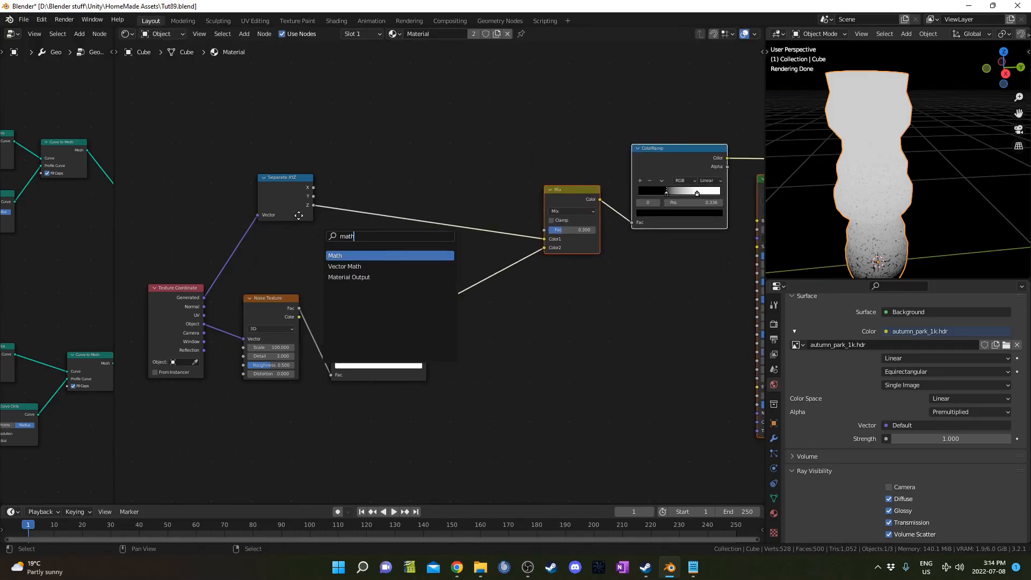
key("Return")
left_click(370, 169)
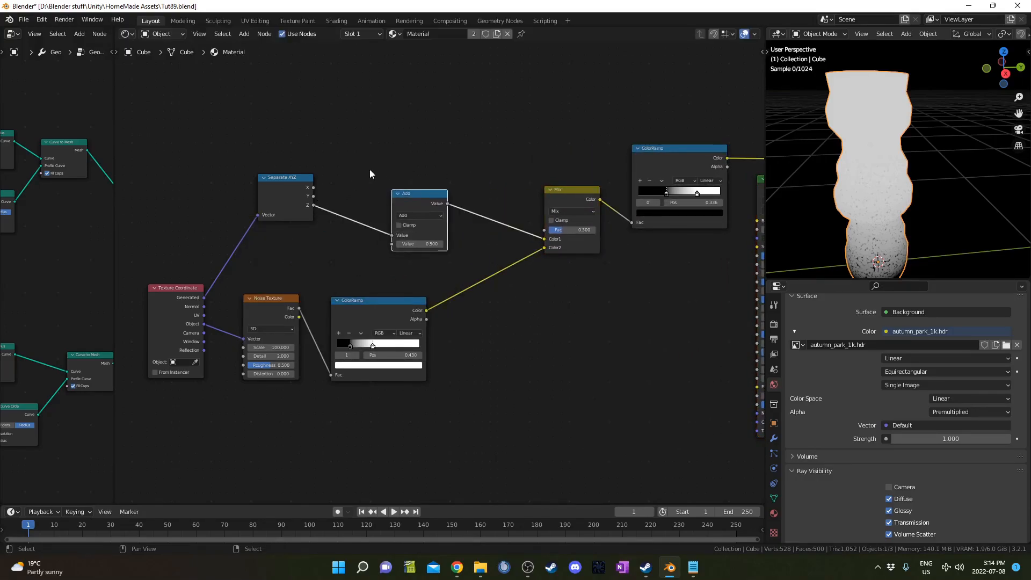
Step: Set the Math node to Subtract with a new second value, and move the mixed ColorRamp's black stop to position 0
left_click(422, 215)
key("s")
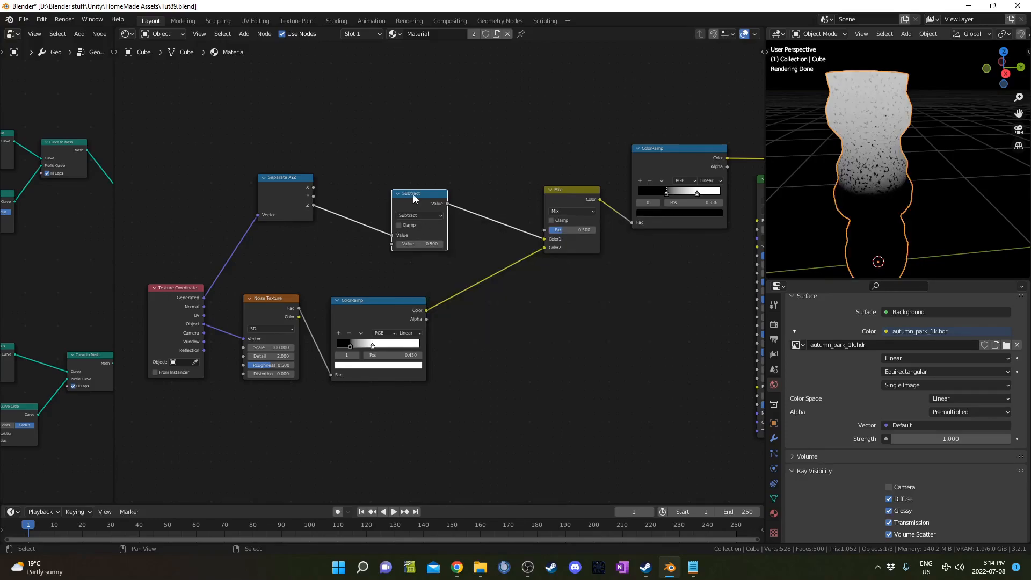
left_click(415, 227)
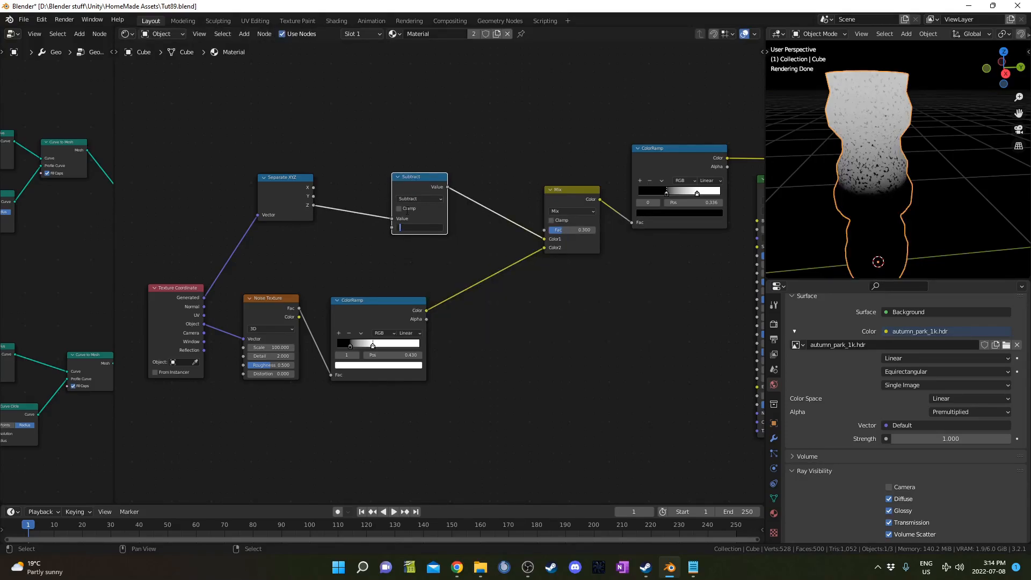
key("Return")
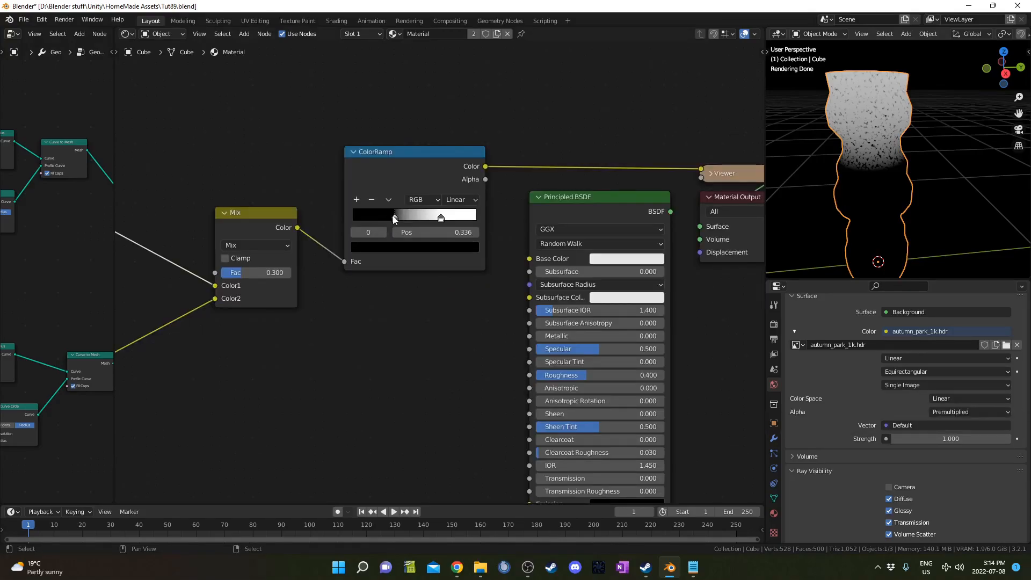
left_click_drag(395, 219, 285, 228)
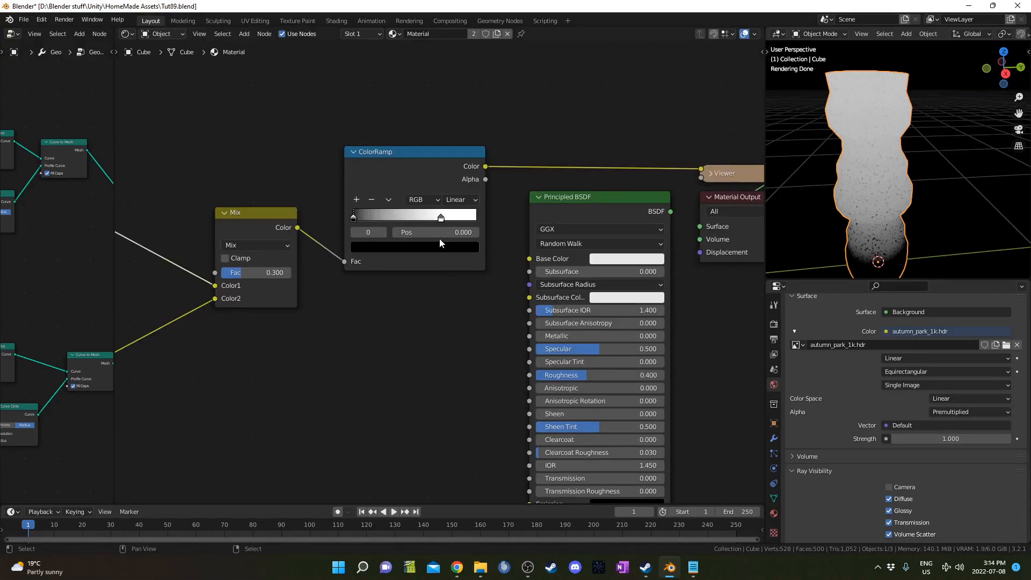
Step: Change the colour of the mixed ColorRamp's black stop to a golden tan using a hex value
left_click(432, 252)
left_click(433, 178)
left_click(412, 195)
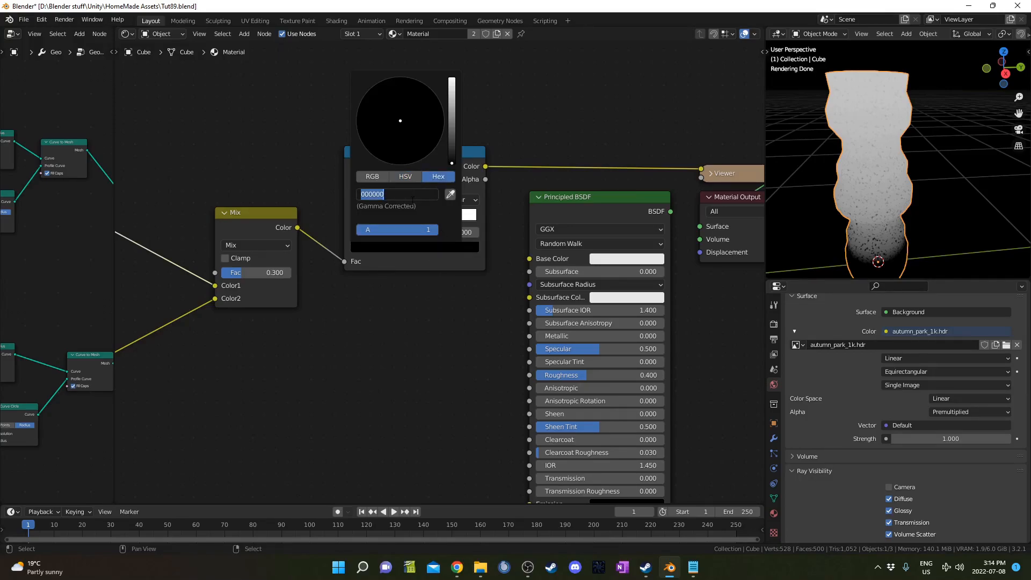
type("coa151")
key("Return")
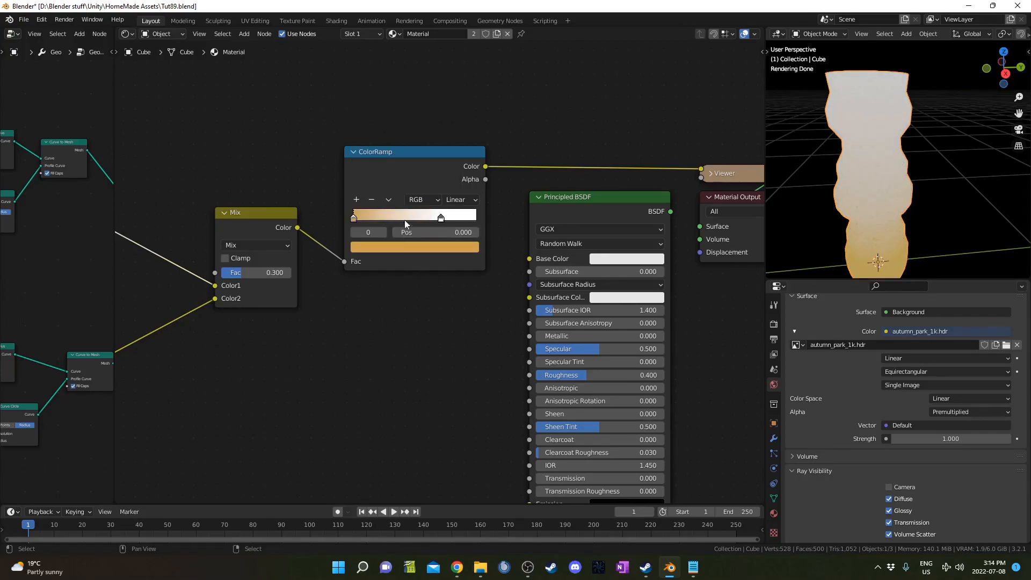
Step: Set the position of the mixed ColorRamp's white stop to 0.5
left_click(440, 219)
left_click(440, 231)
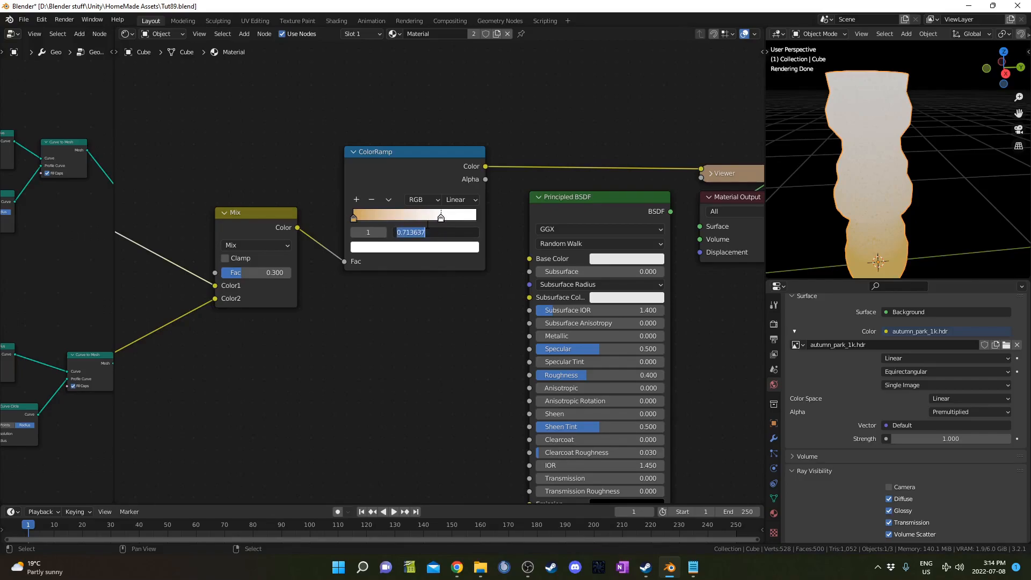
type(".5")
key("Return")
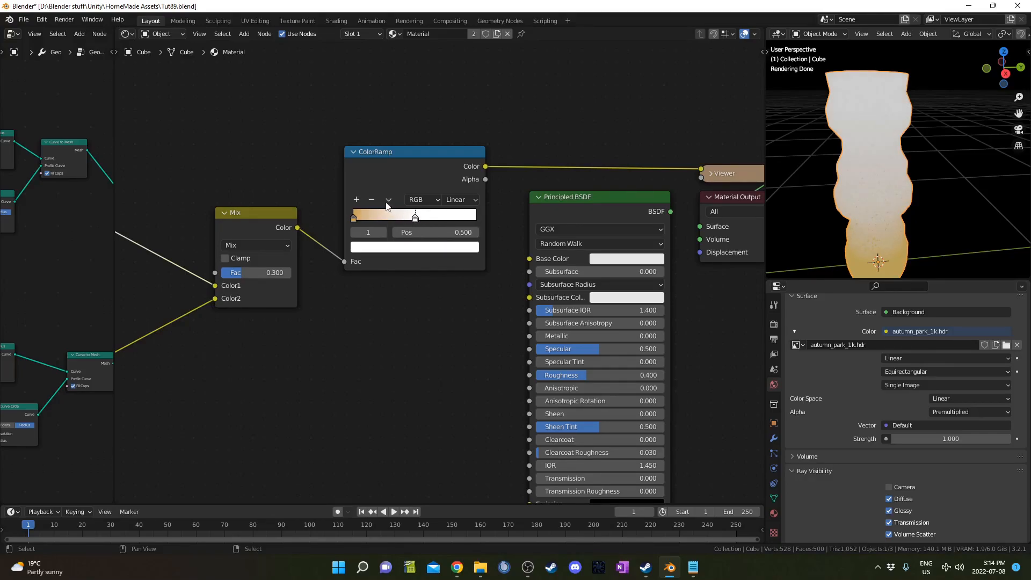
Step: Add a middle stop at 0.25 to the mixed ColorRamp and set its colour to brown, hex 7F551E
left_click(356, 200)
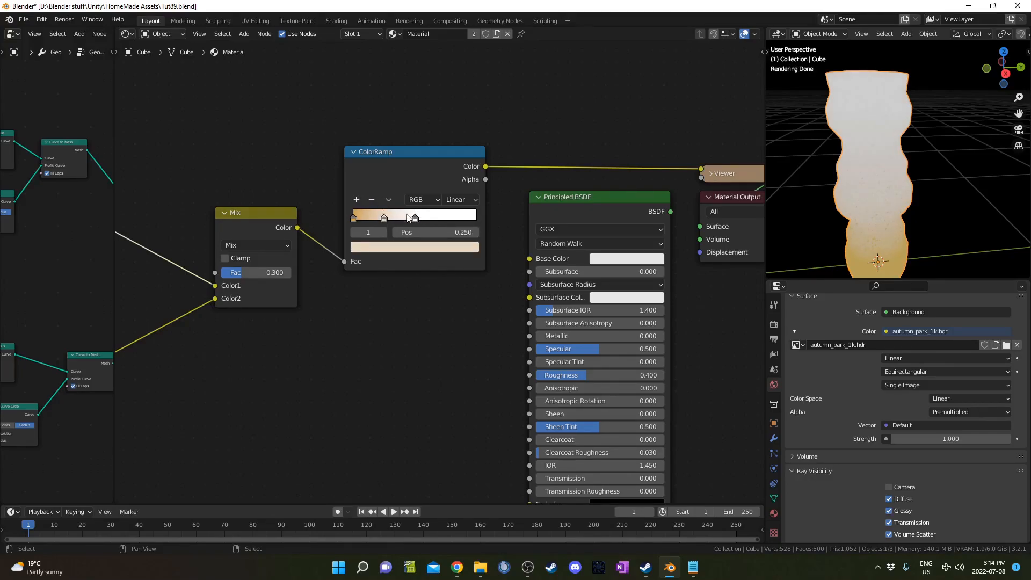
left_click(423, 248)
left_click(406, 196)
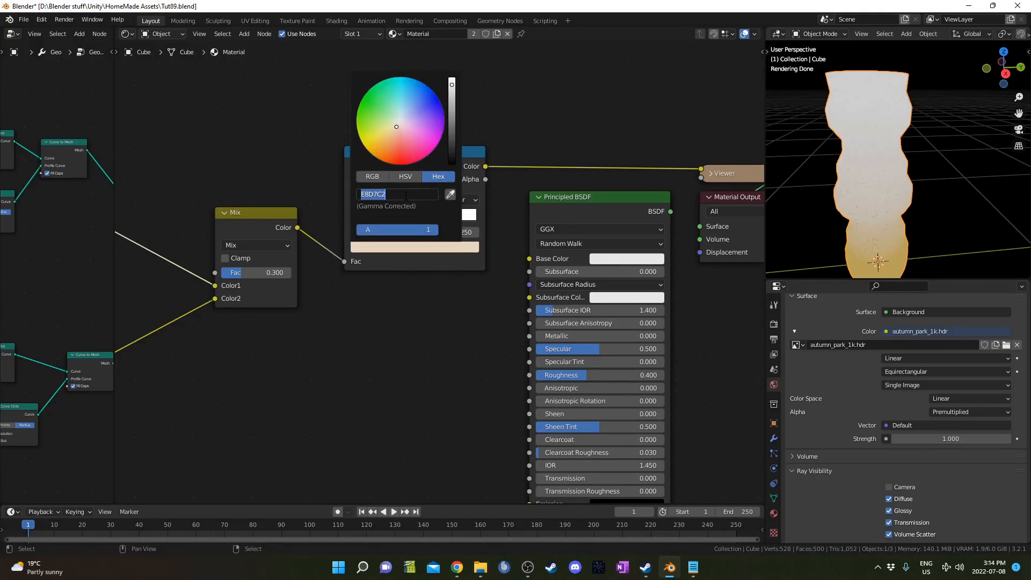
type("7")
type("f551e")
key("Return")
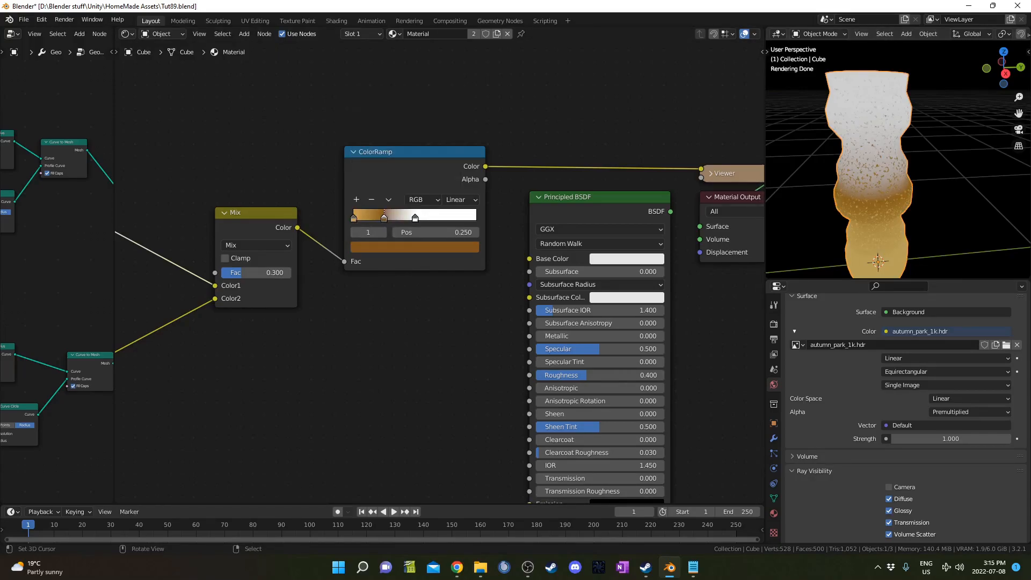
Step: Connect the mixed ColorRamp's Color to the Principled BSDF's Base Color and route the shader back to the Material Output
scroll(520, 120, "down", 2)
left_click_drag(527, 120, 559, 188)
left_click(600, 148, "ctrl+shift")
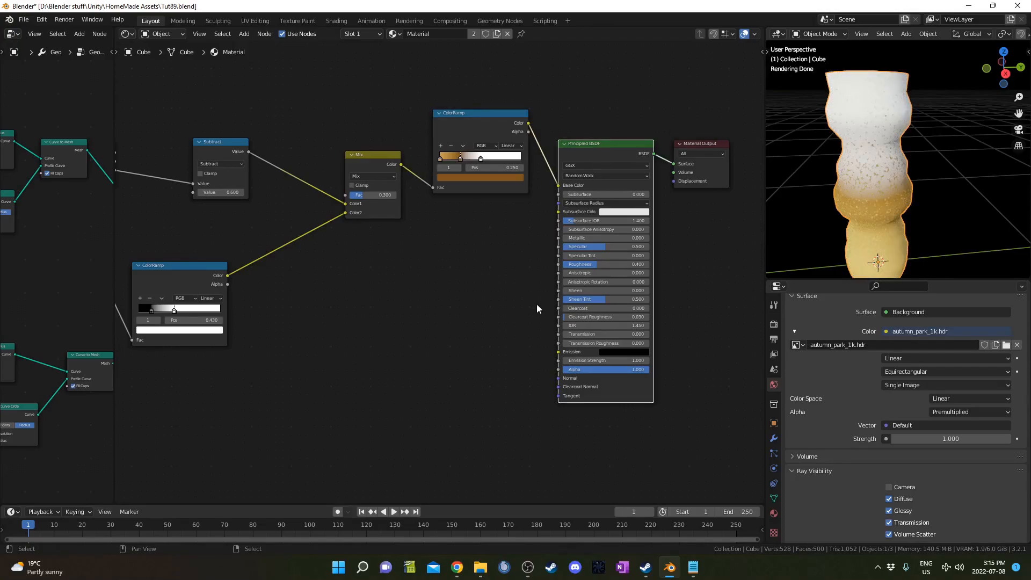
middle_click_drag(894, 188, 861, 198)
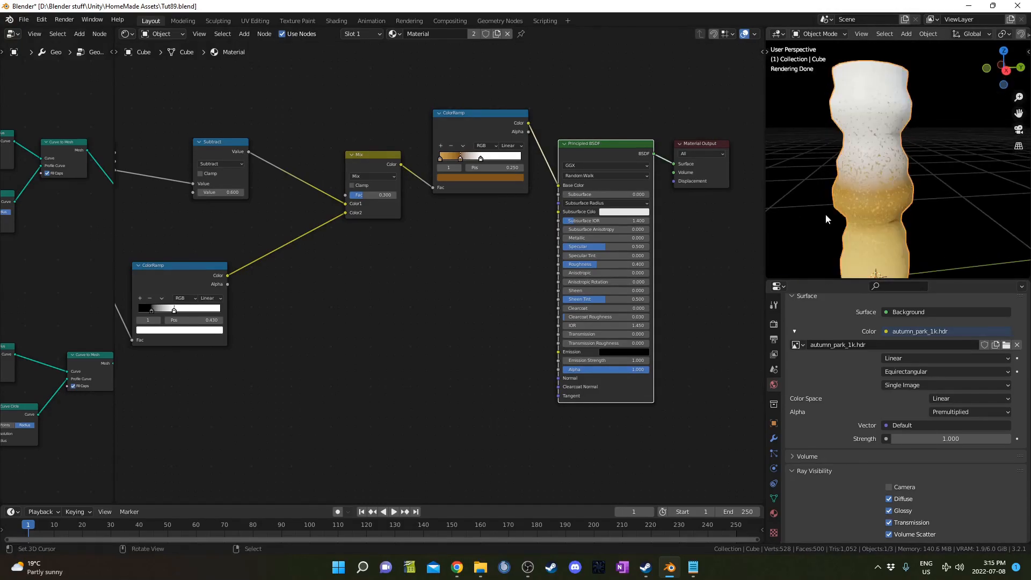
Step: Set the Principled BSDF's Roughness to 0.1 and check the shine on the vase
left_click(588, 264)
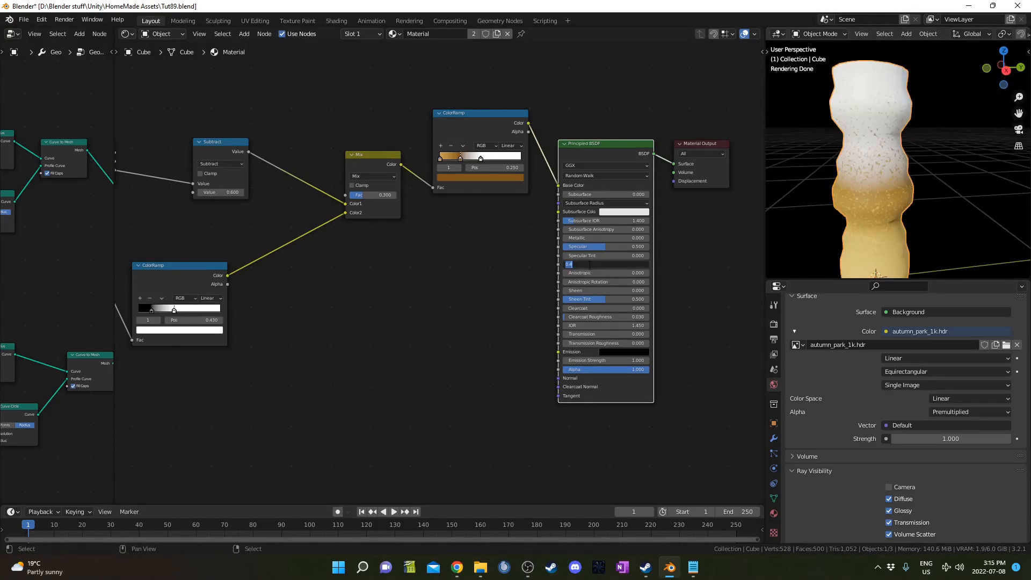
key("Return")
middle_click_drag(902, 146, 815, 139)
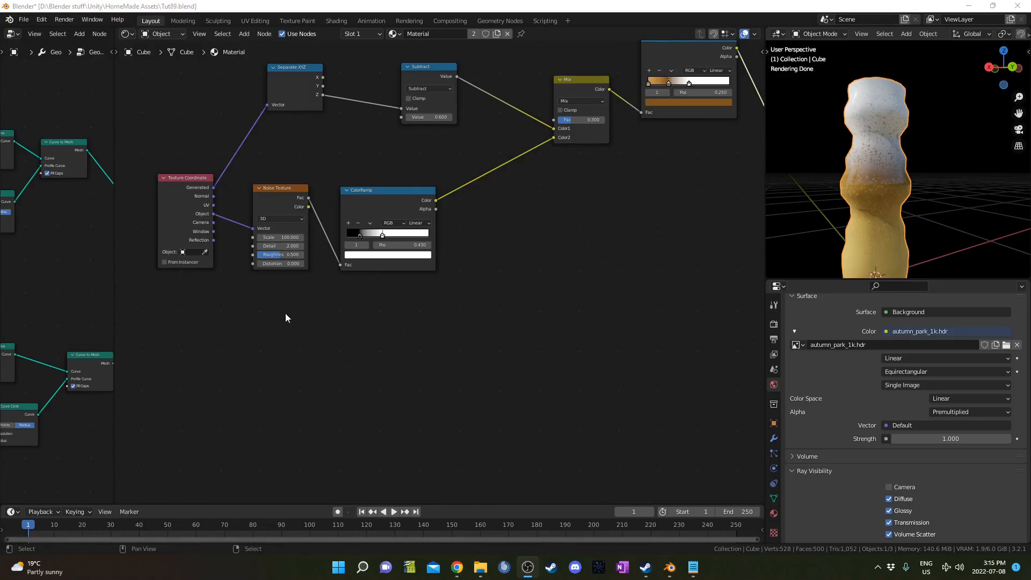
Step: Duplicate the Noise Texture and its ColorRamp below the originals, keeping the Object coordinate link, and set the copied noise's Scale to 200
left_click_drag(285, 311, 444, 150)
middle_click_drag(409, 304, 414, 249)
key("shift+d")
left_click(444, 297)
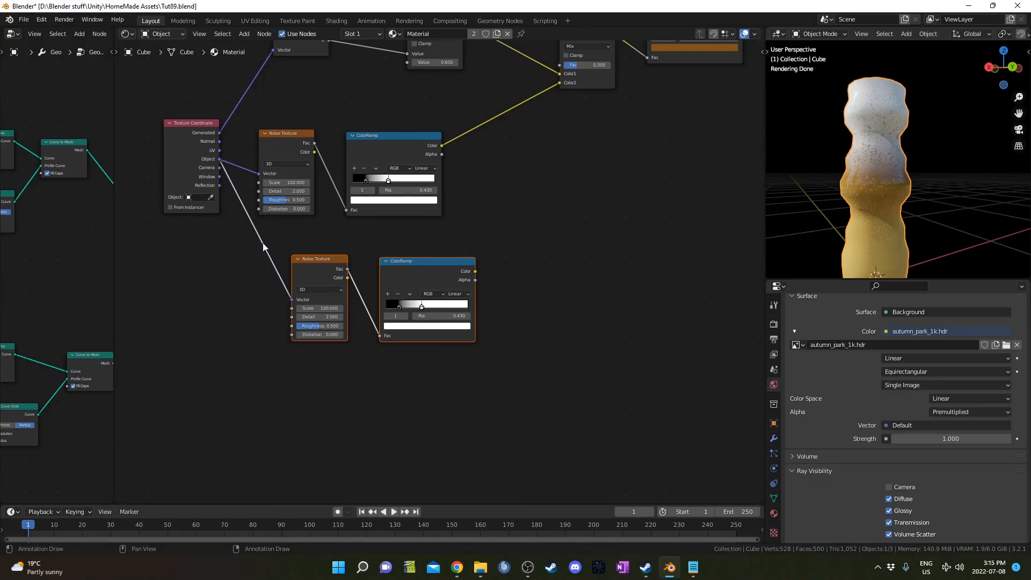
scroll(364, 395, "up", 1)
middle_click_drag(363, 394, 423, 386)
double_click(362, 307)
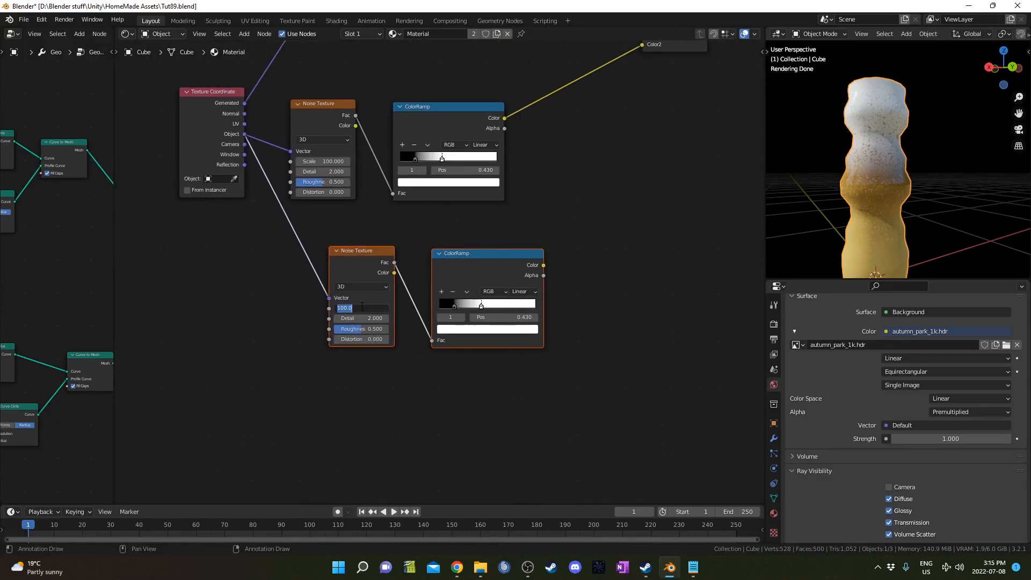
type("200")
key("Return")
Step: Preview the copied ColorRamp, slide its black stop past the white one, and set the white stop's position to 0.7
left_click(521, 255, "ctrl+shift")
scroll(884, 216, "up", 4)
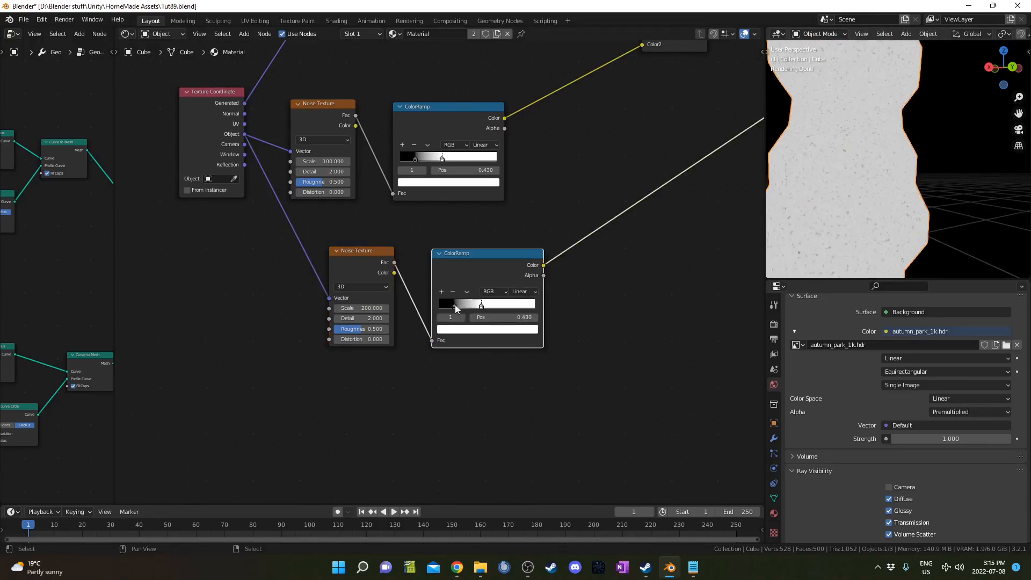
left_click_drag(454, 308, 507, 304)
left_click(481, 304)
left_click(481, 317)
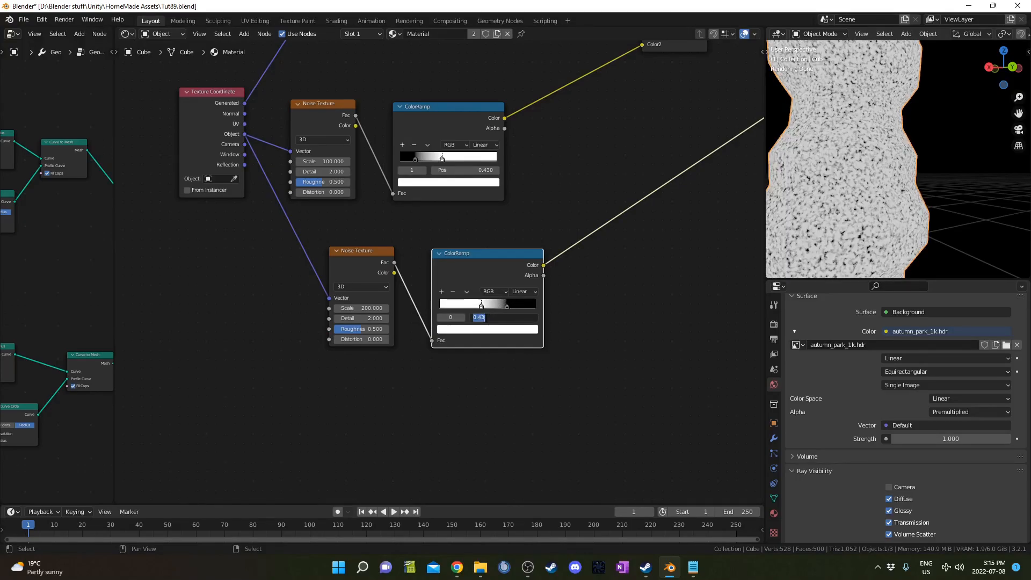
key("BackSpace")
type(".7")
key("Return")
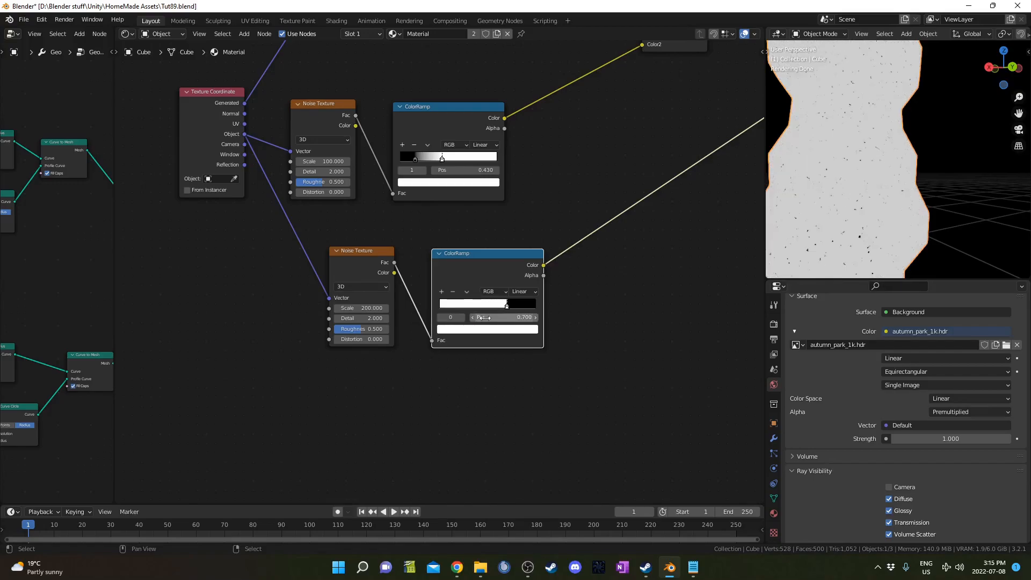
Step: Set the position of the copied ColorRamp's black stop to 0.75 and inspect the fine speckles on the vase
left_click(505, 306)
left_click_drag(492, 317, 507, 317)
left_click(513, 317)
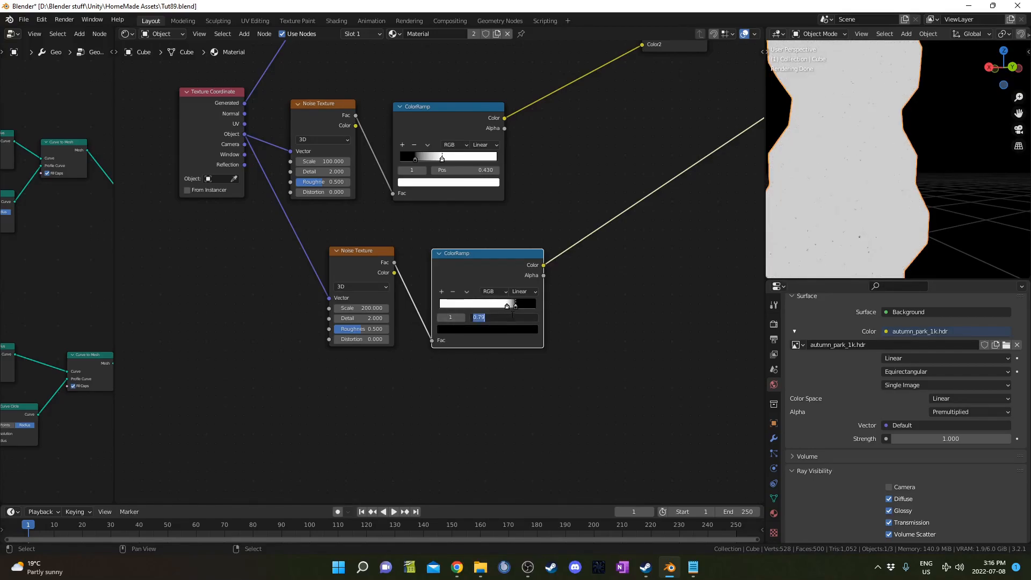
key("BackSpace")
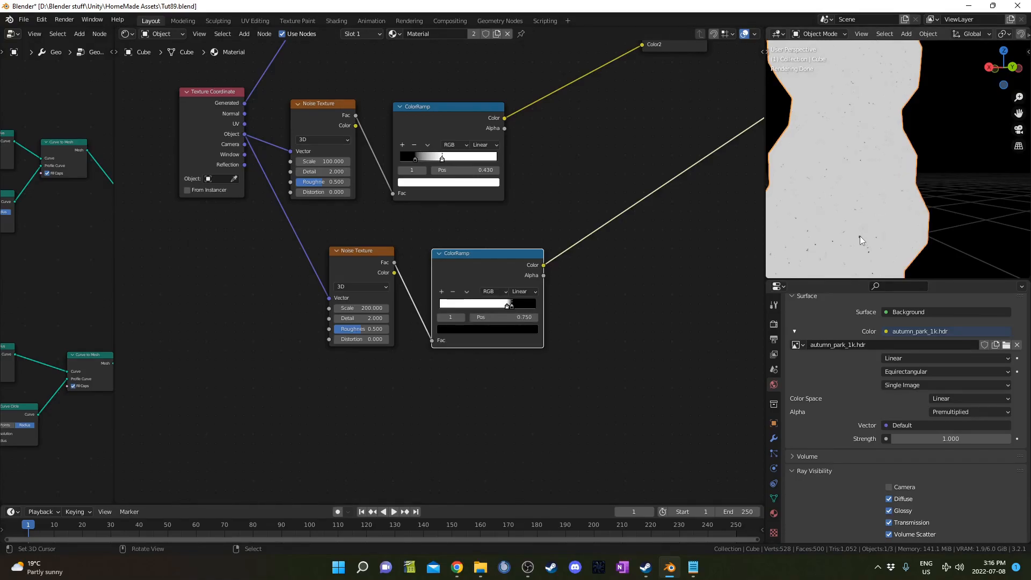
scroll(860, 235, "down", 1)
middle_click_drag(911, 209, 897, 233)
Step: Insert a Bump node after the copied ColorRamp and feed the ramp's Color into the Bump's Height input
middle_click_drag(597, 346, 382, 317)
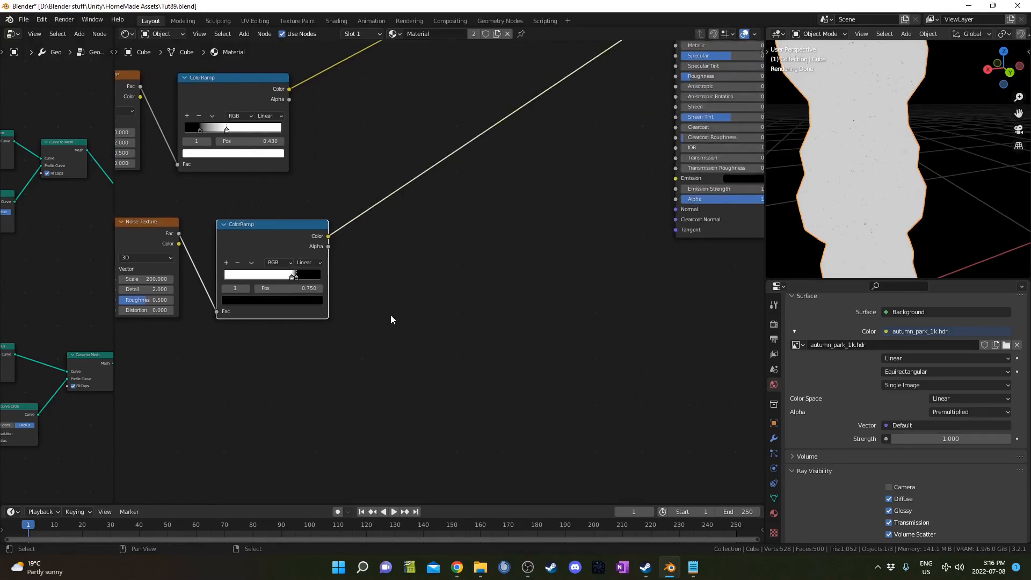
scroll(440, 270, "down", 2)
key("shift+a")
type("bump")
key("Return")
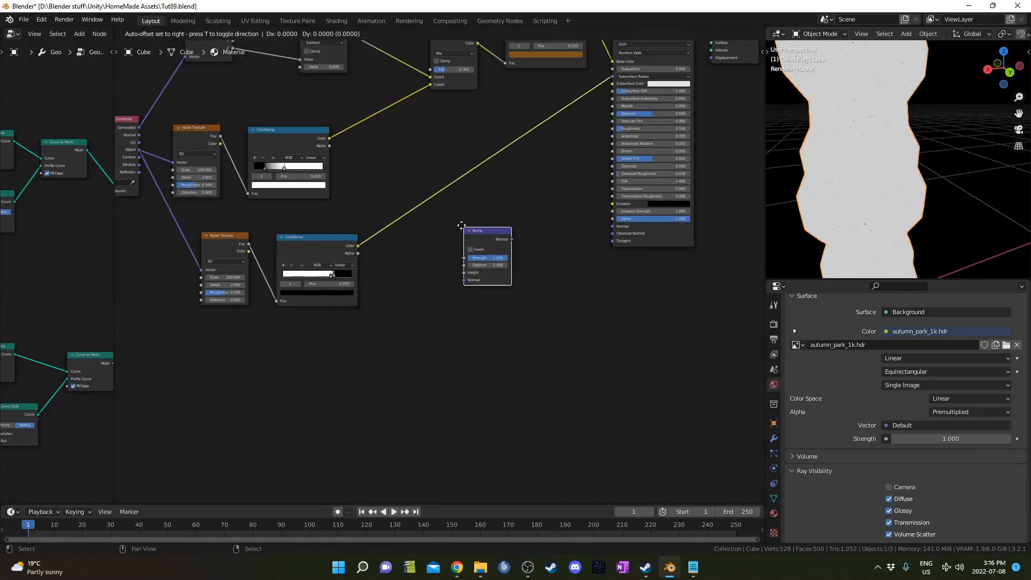
left_click(447, 155)
scroll(485, 257, "up", 2)
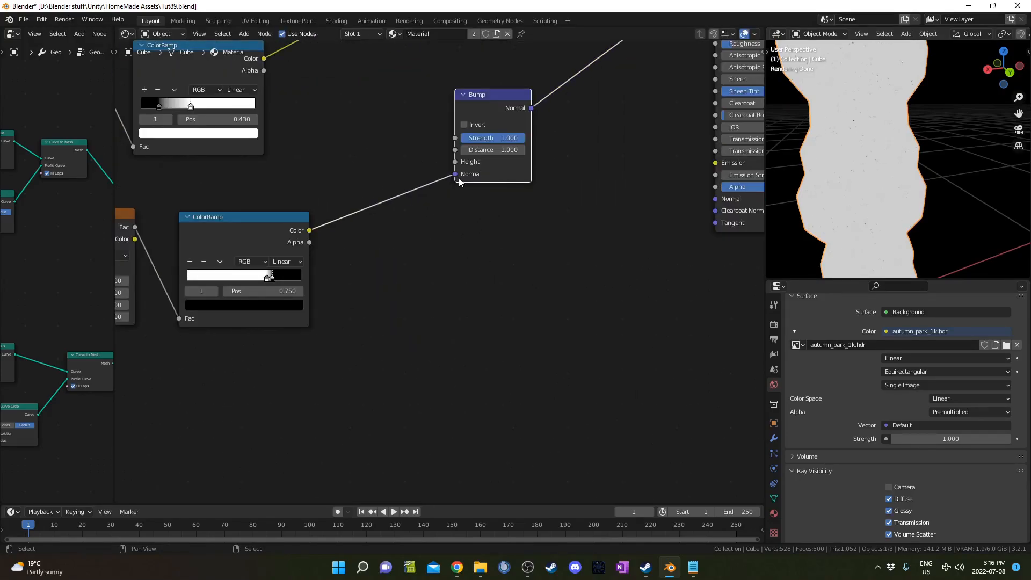
left_click_drag(456, 174, 456, 162)
Step: Connect the Bump node's Normal to the Principled BSDF's Normal and preview the full shader on the vase
middle_click_drag(587, 149, 395, 249)
left_click_drag(339, 209, 523, 298)
scroll(531, 301, "down", 2)
middle_click_drag(564, 228, 541, 297)
left_click(518, 187, "ctrl+shift")
middle_click_drag(864, 179, 857, 150)
middle_click_drag(904, 189, 949, 191)
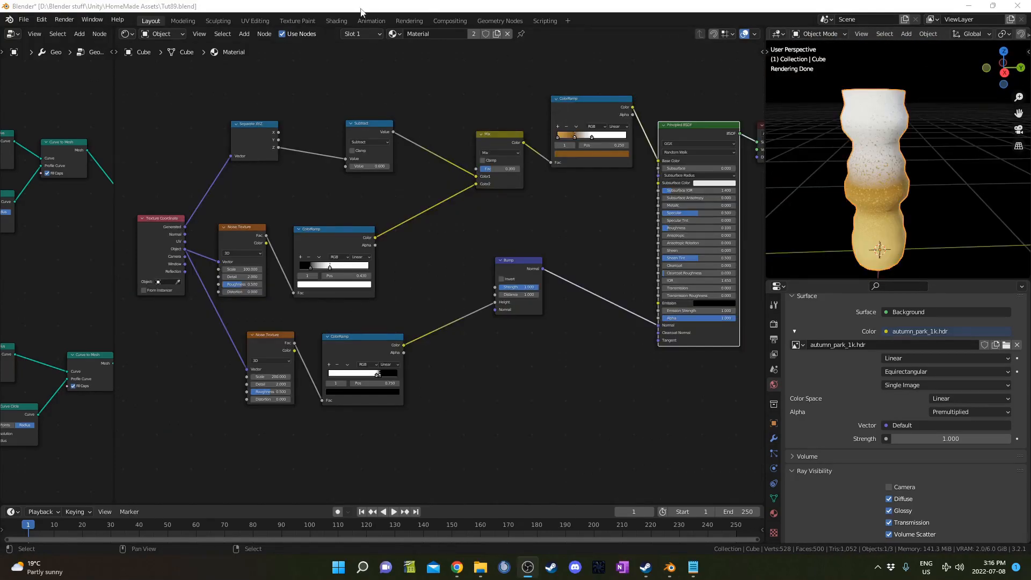
Step: Rename the material as Vase Material 1
left_click(423, 35)
type("Vase Materi")
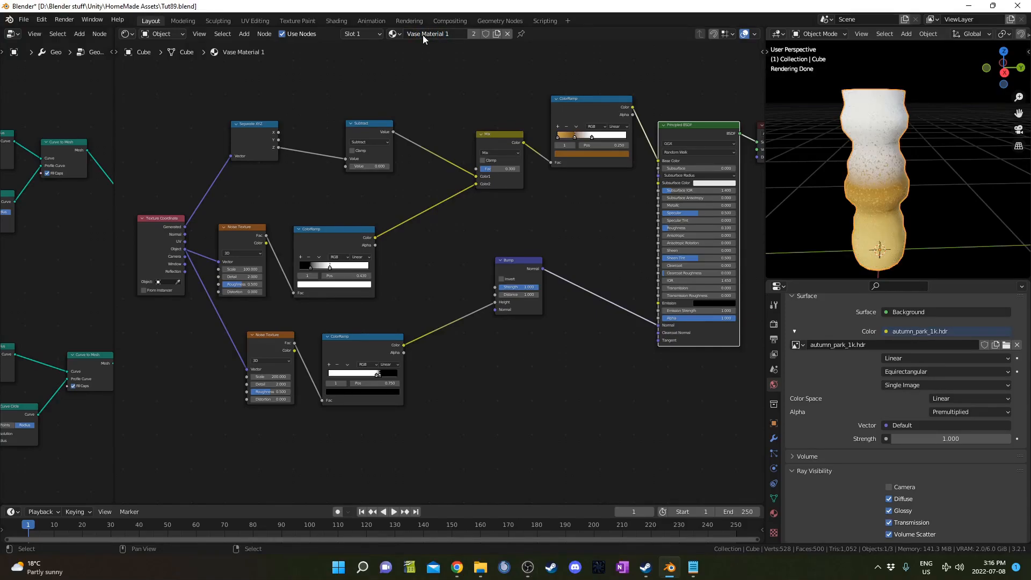
key("Return")
Step: Make a separate copy of Vase Material 1 and name it Vase Material 2
left_click(498, 34)
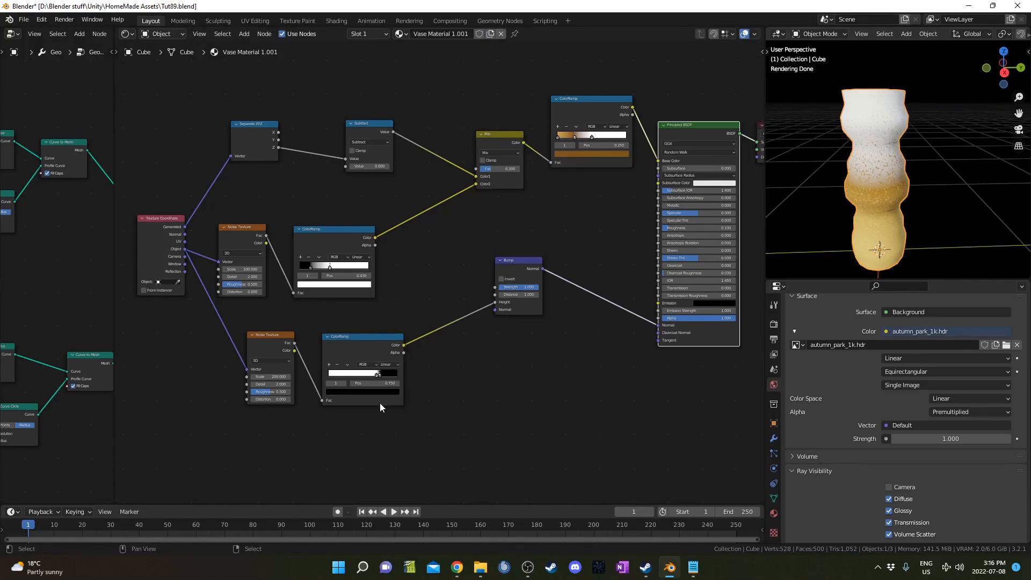
double_click(461, 34)
left_click(451, 35)
key("shift+End")
type("2")
key("Return")
Step: Delete the gradient and speckle colour nodes feeding Base Color, and move the Bump node down beside the remaining ColorRamp
left_click_drag(227, 113, 618, 240)
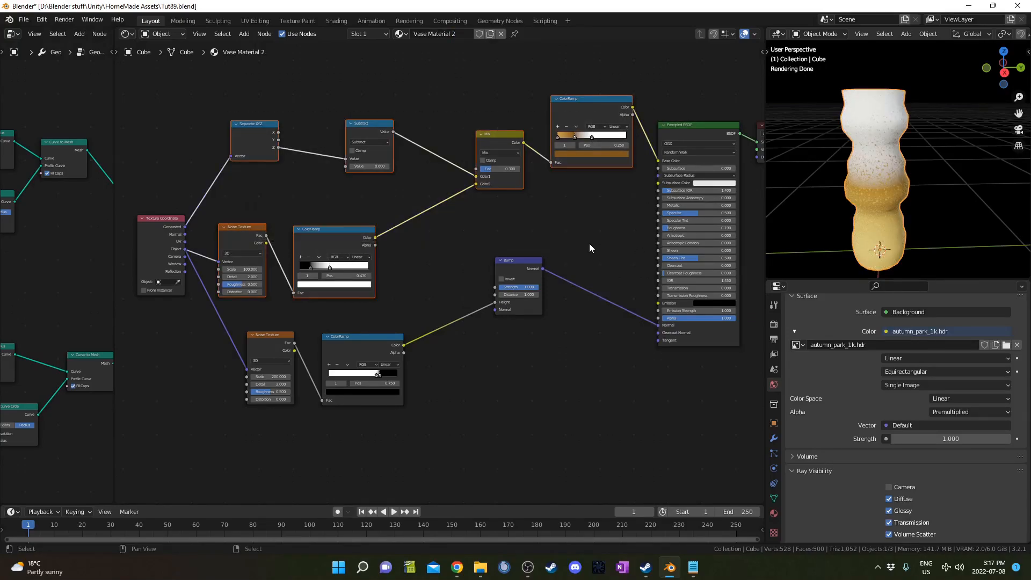
key("x")
left_click_drag(493, 279, 492, 319)
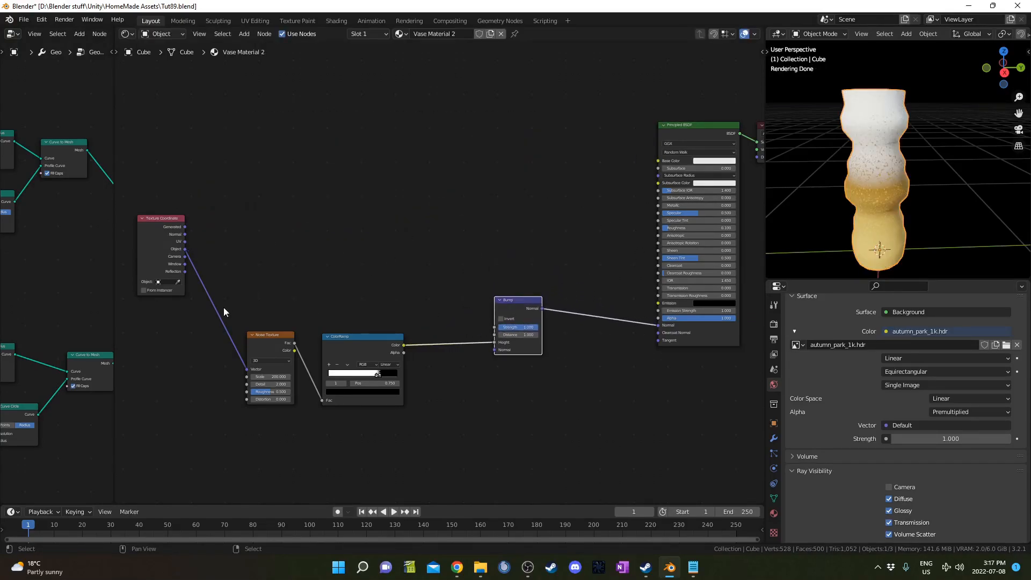
Step: Add a Noise Texture above the bump branch, feed it the Object coordinates, and send its Fac output to the preview
left_click(306, 216)
key("shift+a")
left_click(287, 228)
type("noise")
key("Down")
key("Return")
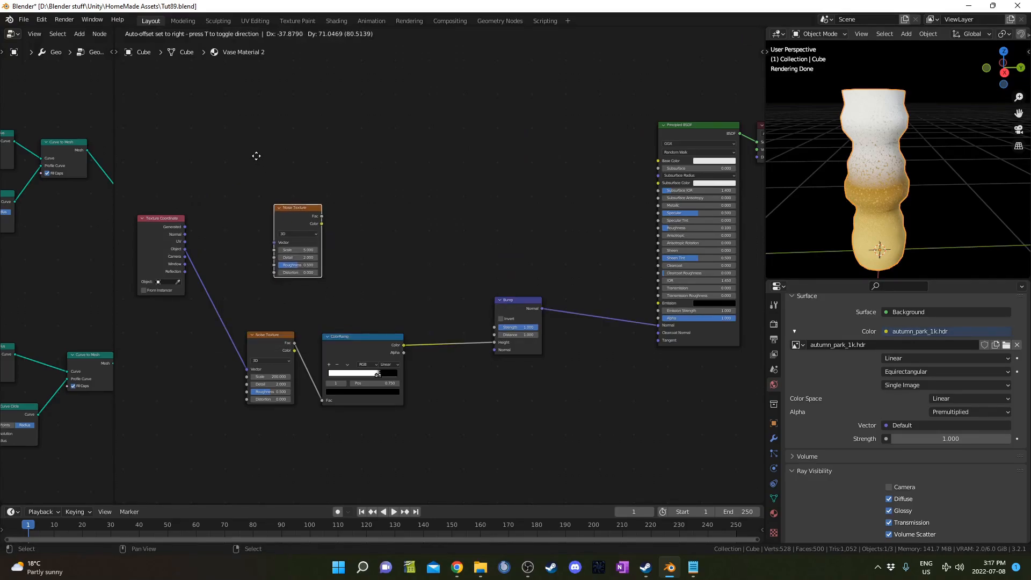
left_click(253, 157)
left_click_drag(183, 249, 291, 199)
left_click(310, 212, "ctrl+shift")
scroll(339, 234, "up", 2)
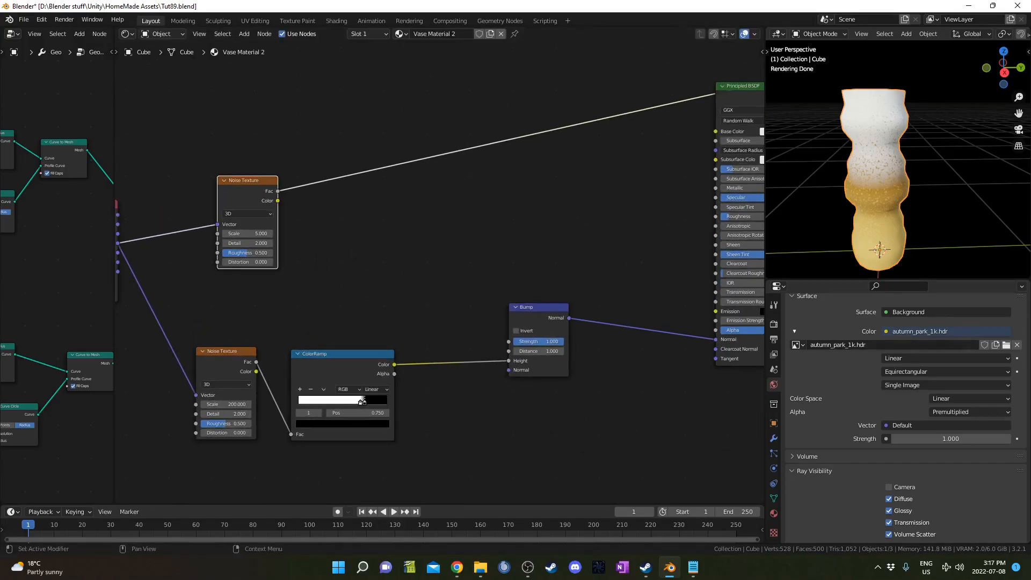
Step: Assign Vase Material 2 in the Set Material node of the Geometry Nodes tree
left_click_drag(114, 227, 371, 227)
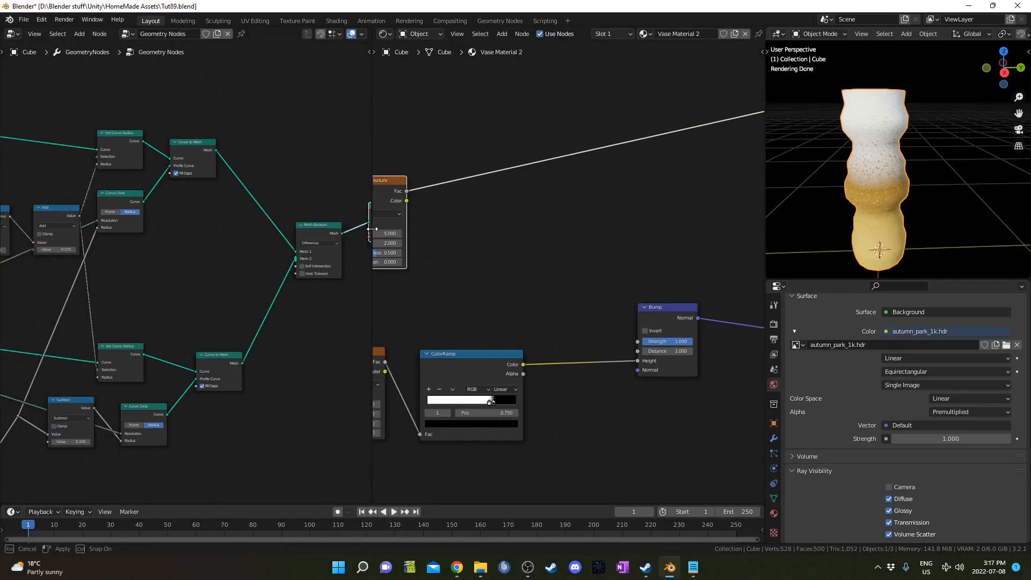
scroll(177, 292, "up", 5)
middle_click_drag(256, 218, 224, 240)
left_click(223, 240)
left_click(225, 265)
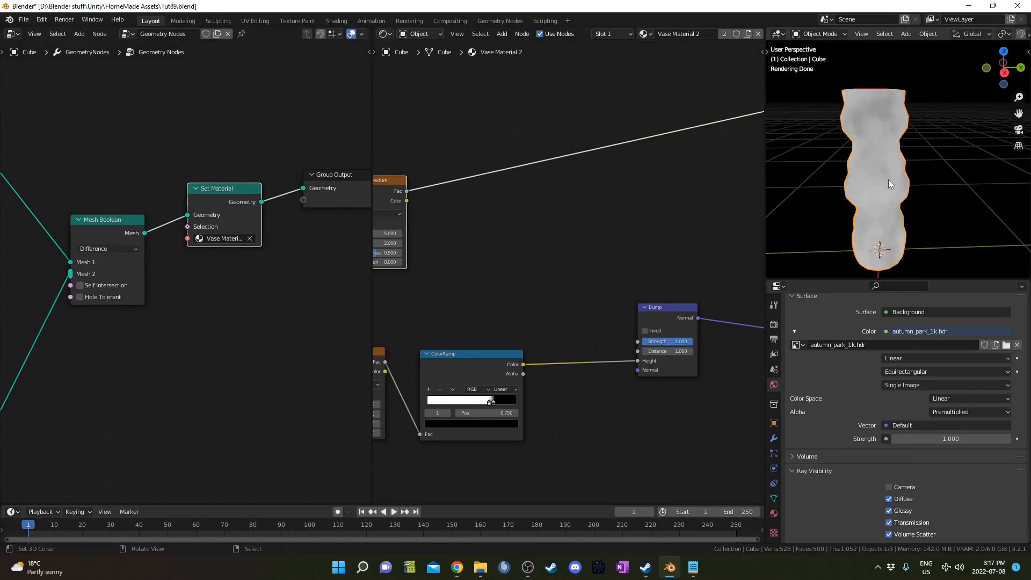
Step: Widen the shader editor again and set the new Noise Texture's Scale to 2 and Distortion to 3
left_click_drag(370, 213, 144, 213)
scroll(382, 276, "up", 2)
left_click(307, 250)
type("2")
key("Tab")
key("Tab")
key("Tab")
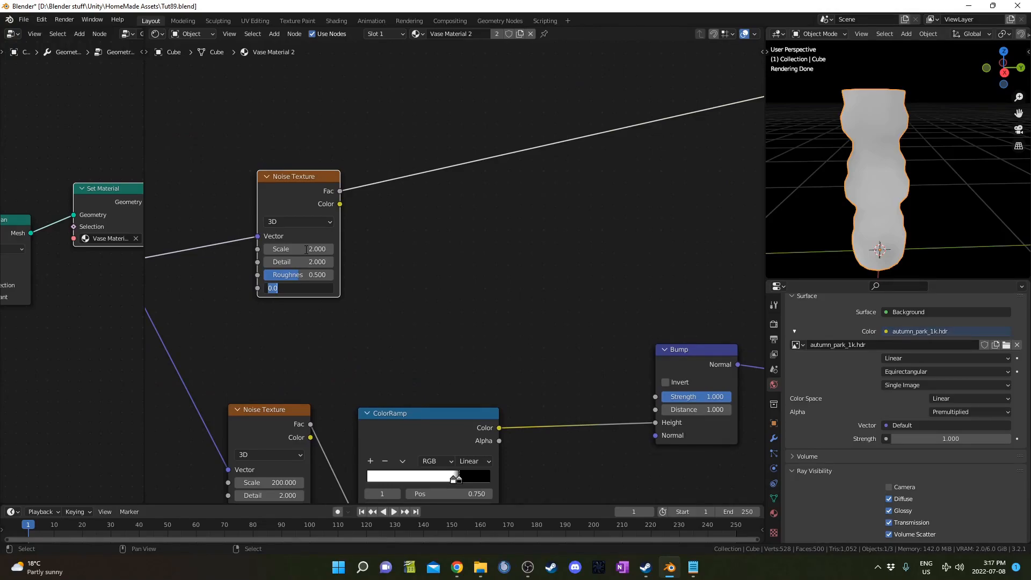
type("3")
key("Return")
middle_click_drag(975, 195, 884, 195)
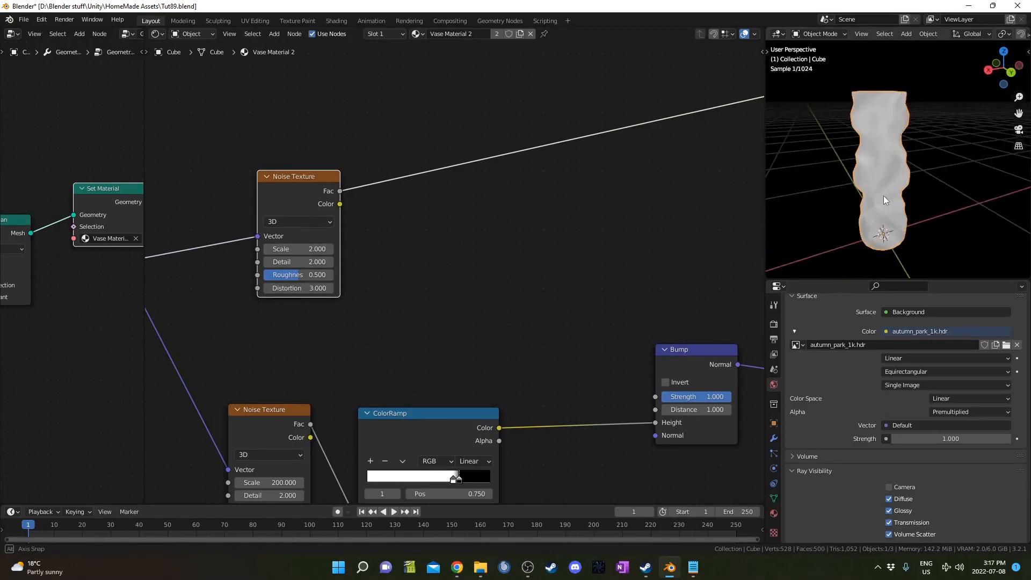
Step: Add a second Noise Texture after the distorted one, drive its Vector with the first noise's Color, and preview its Fac output
middle_click_drag(427, 208, 388, 240)
key("shift+a")
left_click(388, 240)
type("noise")
key("Return")
left_click(349, 177)
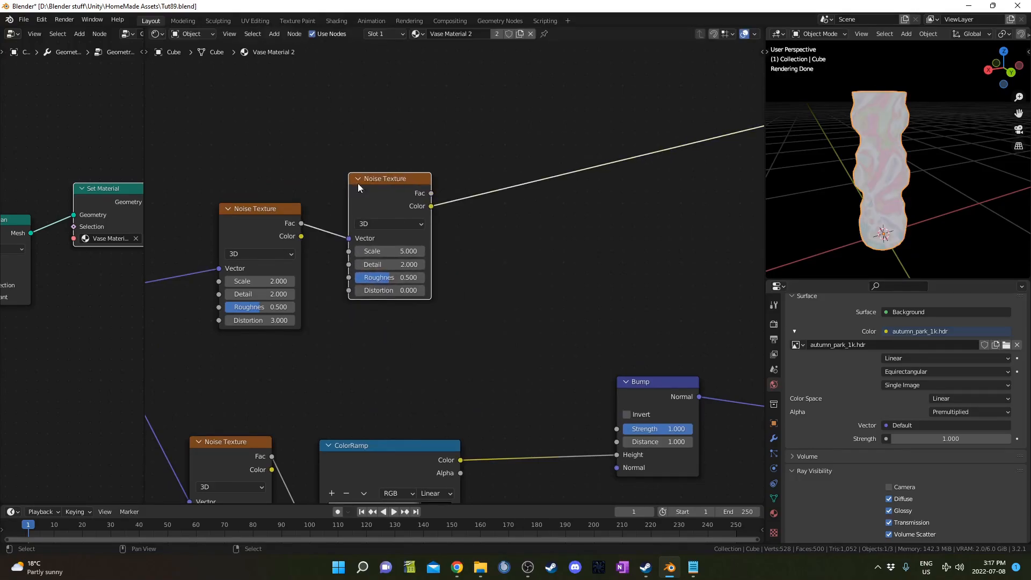
left_click_drag(302, 236, 351, 238)
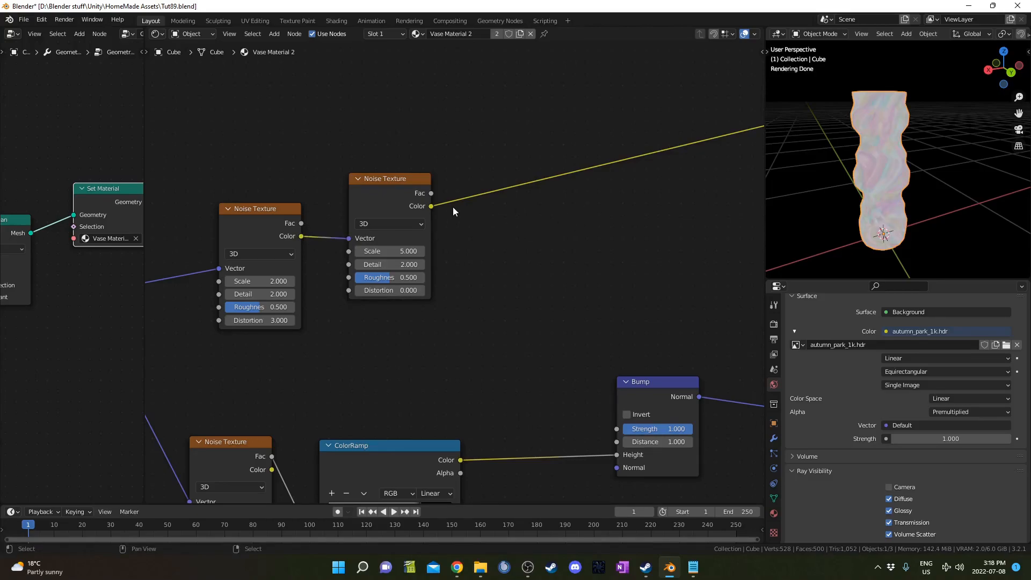
left_click(401, 185, "ctrl+shift")
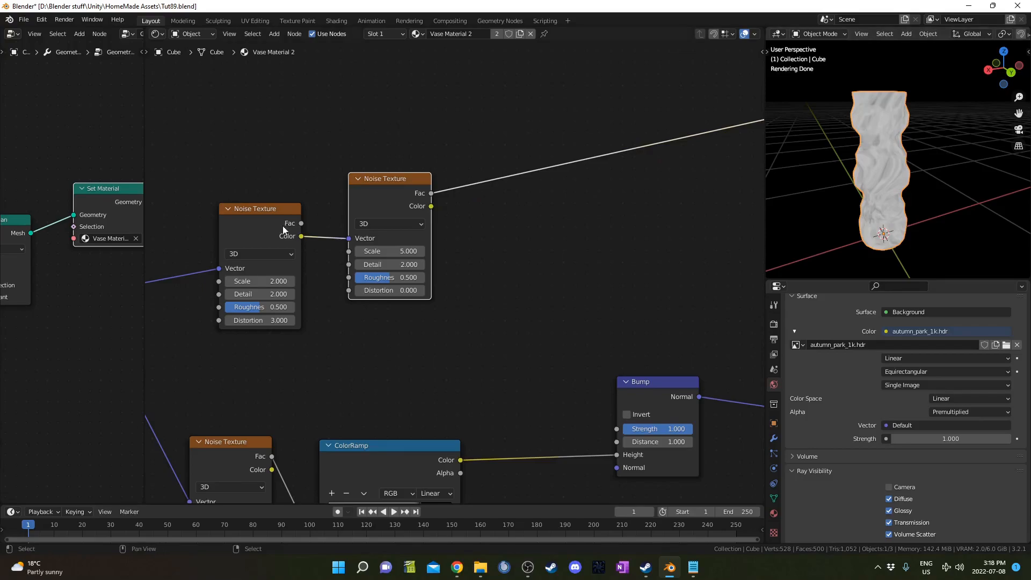
Step: Add a ColorRamp between the second Noise Texture's Fac output and the preview
middle_click_drag(830, 172, 789, 144)
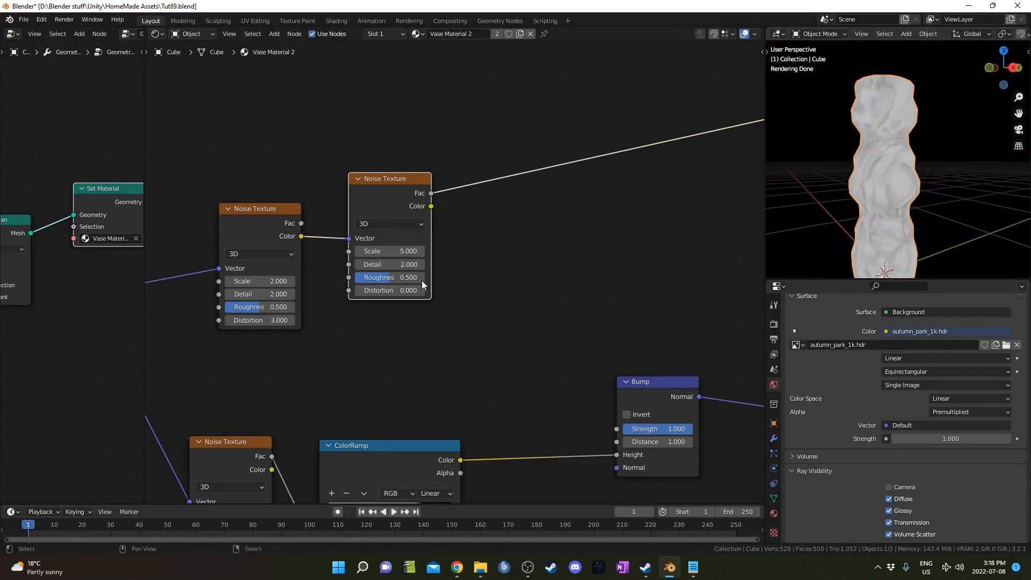
key("ctrl+v")
key("ctrl+z")
scroll(884, 176, "down", 1)
middle_click_drag(884, 176, 823, 184)
middle_click_drag(502, 224, 449, 246)
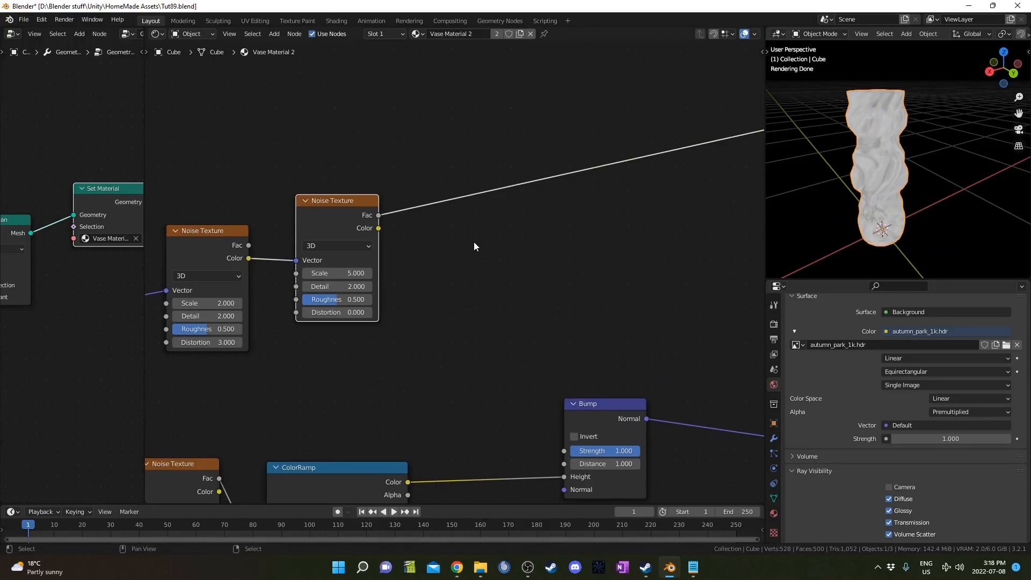
key("shift+a")
type("ramp")
key("Return")
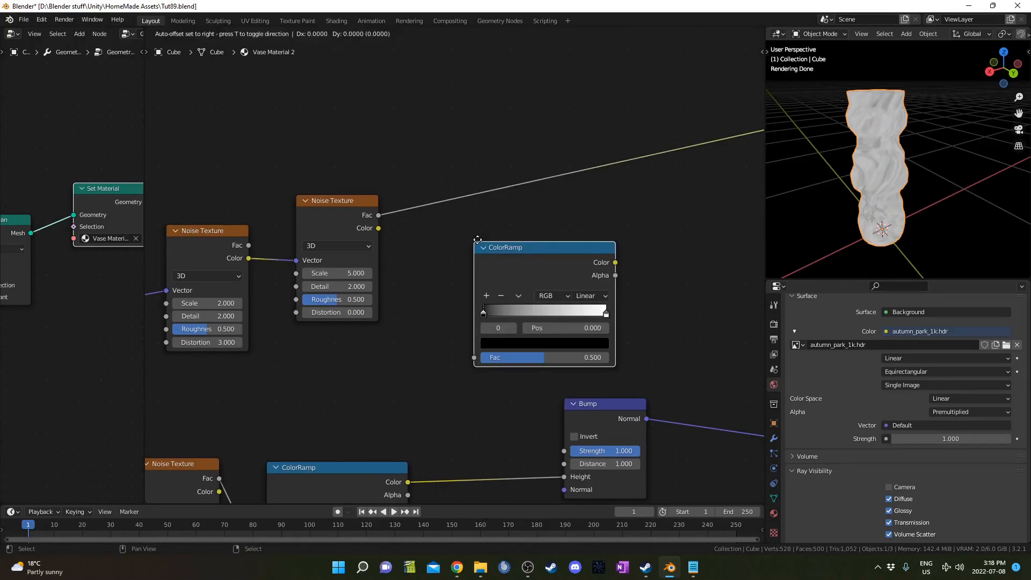
left_click(428, 163)
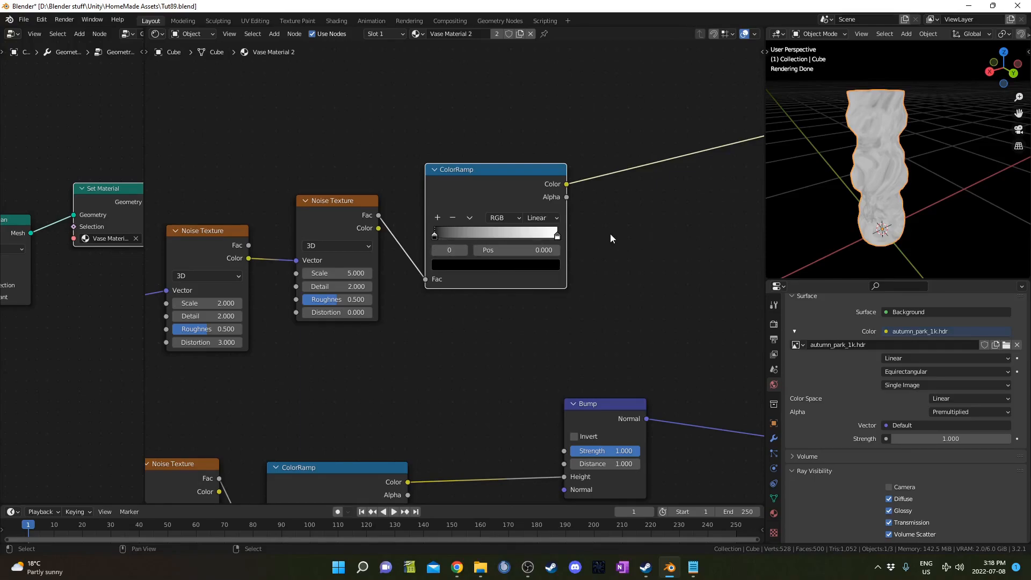
Step: Set the new ColorRamp's white stop to position 0.58 and its black stop to position 0.49
left_click(553, 237)
left_click(532, 251)
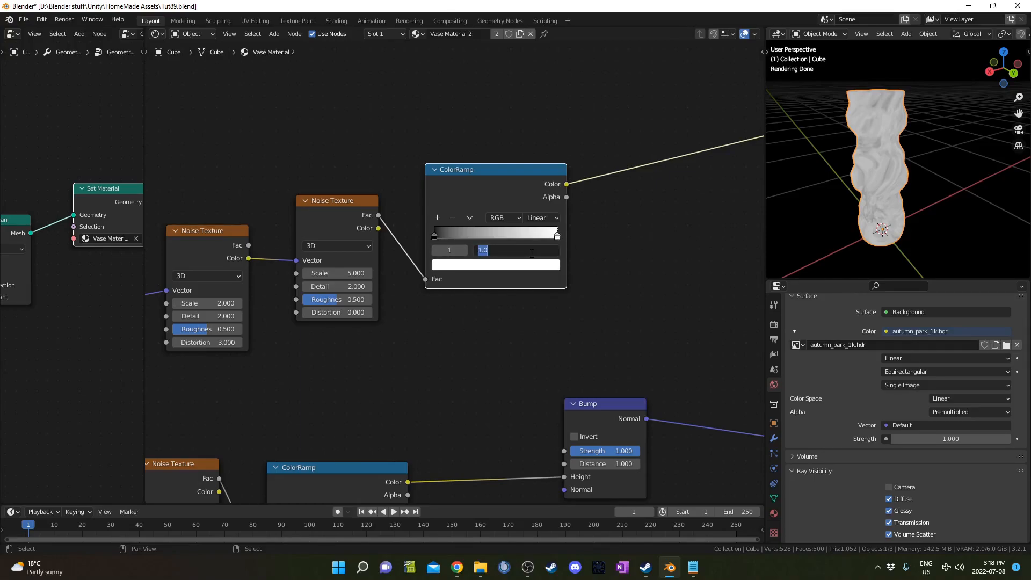
key("Return")
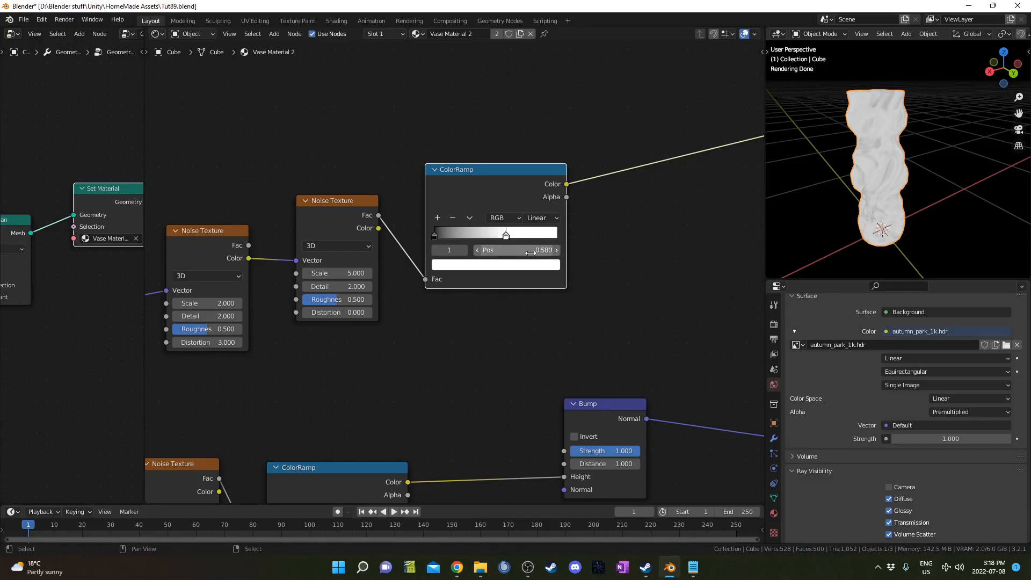
left_click(438, 250)
left_click(522, 249)
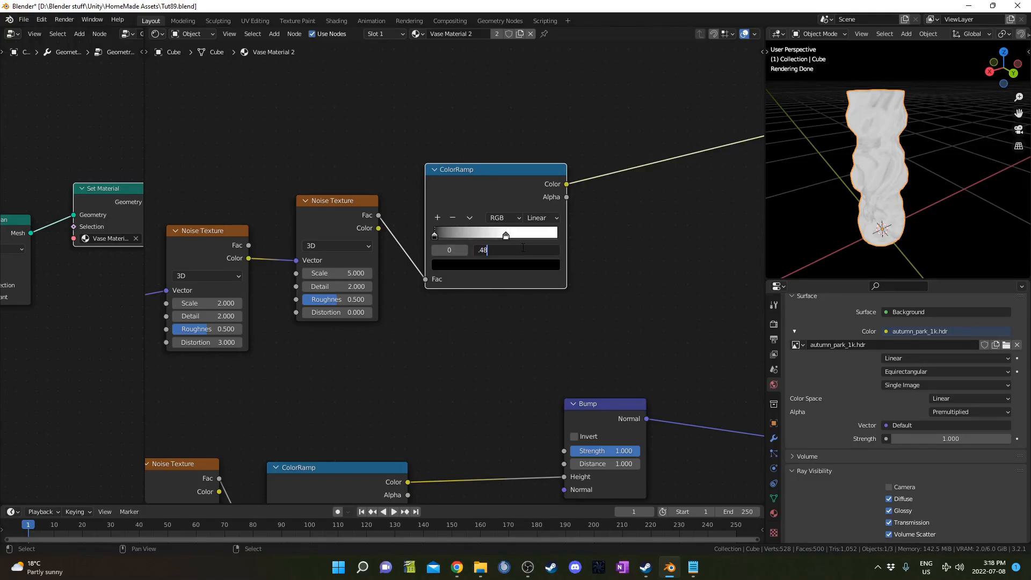
key("Return")
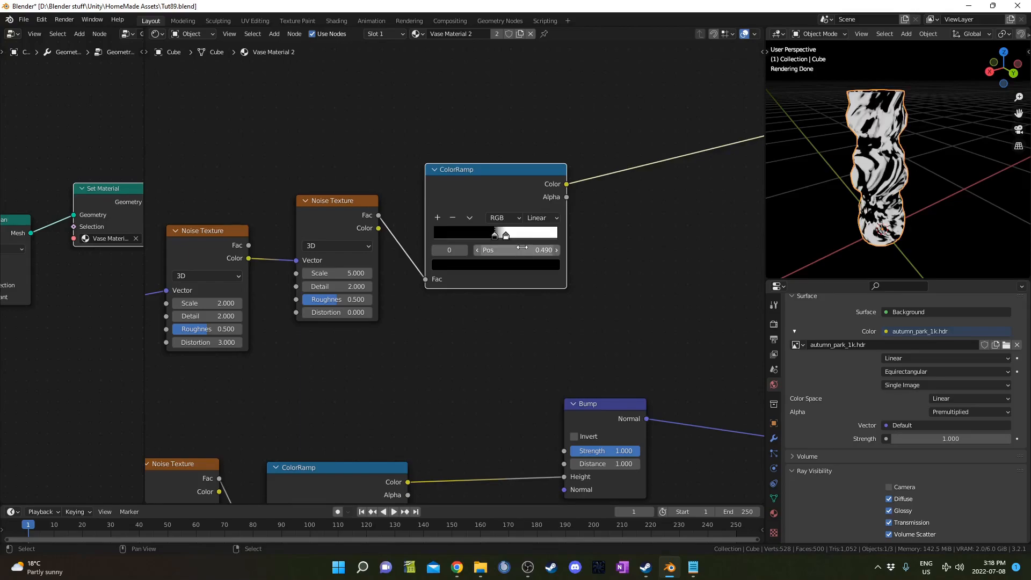
Step: Change the ColorRamp's black stop to light blue with a hex color value
left_click(500, 265)
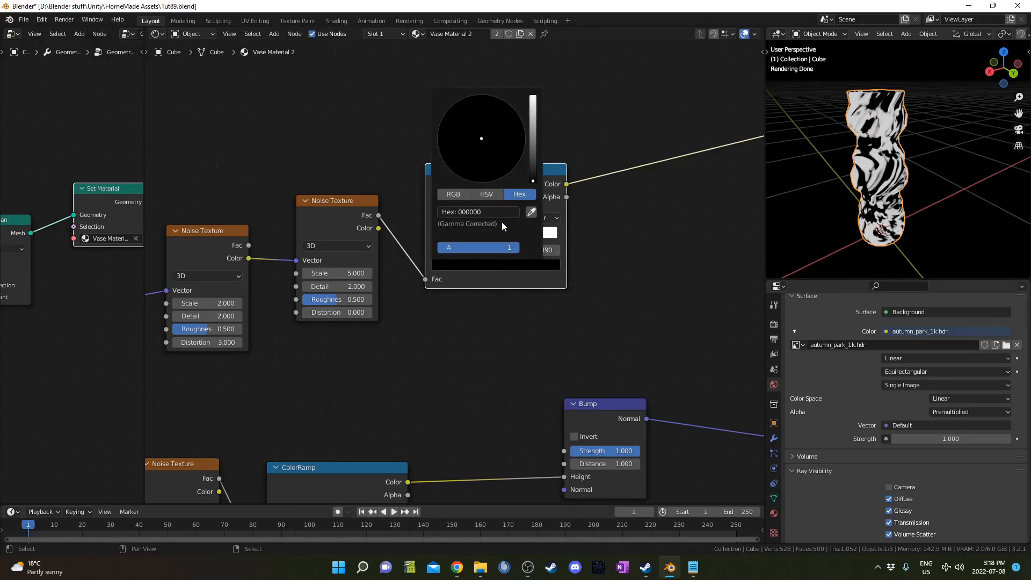
left_click(481, 213)
type("7")
key("Return")
Step: Connect the blue-and-white ColorRamp to the Principled BSDF's Base Color and restore the shader as the material's surface
scroll(618, 332, "down", 6)
middle_click_drag(618, 332, 402, 339)
scroll(402, 339, "up", 3)
left_click_drag(362, 225, 584, 206)
left_click(639, 164, "ctrl+shift")
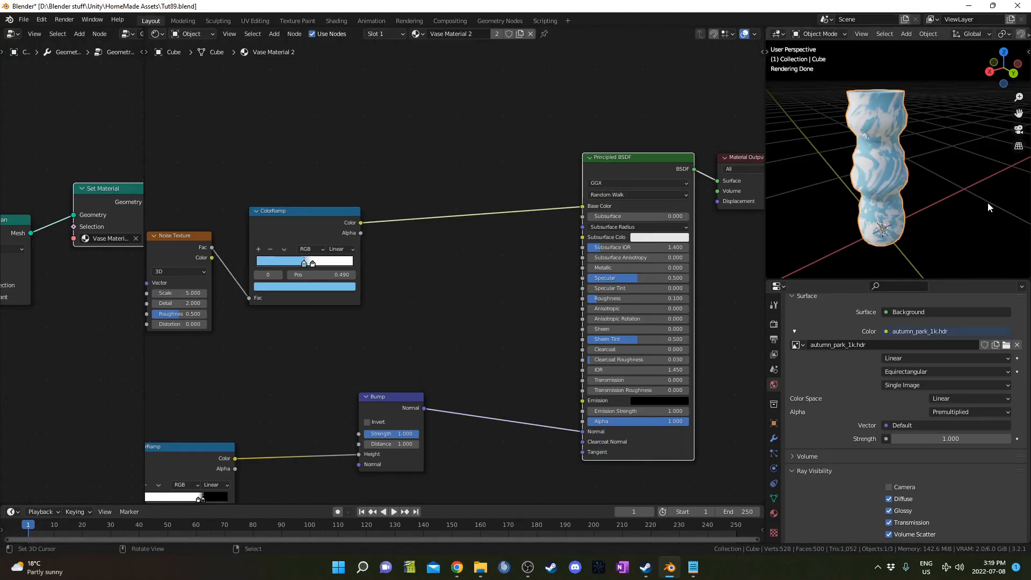
Step: Try a Distortion of 4 on the second Noise Texture and undo it
middle_click_drag(895, 179, 957, 182)
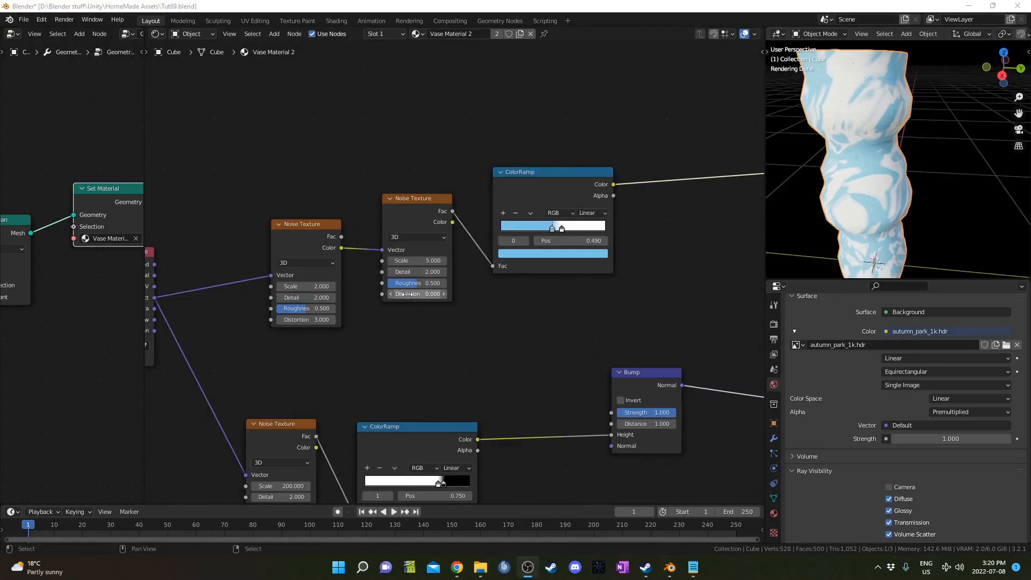
left_click(406, 294)
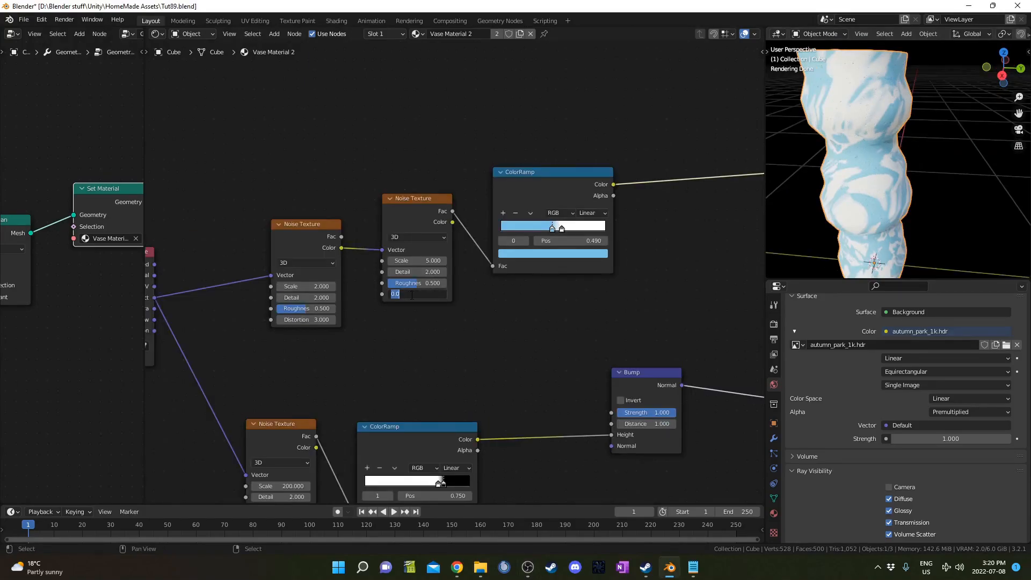
type("4")
key("Return")
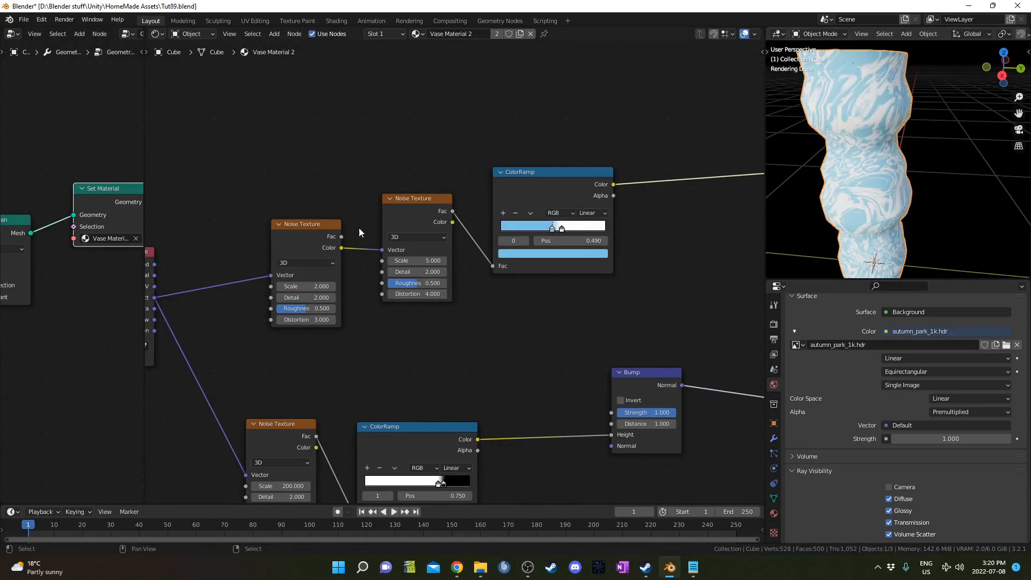
middle_click_drag(899, 195, 871, 200)
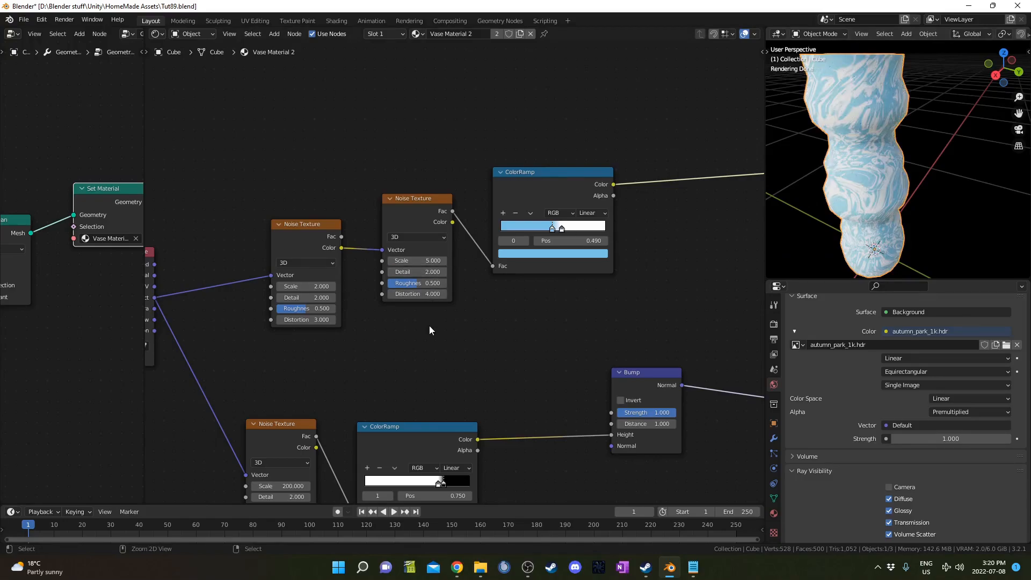
key("ctrl+z")
Step: Set the Bump node's Strength to 0.5 in Vase Material 2
middle_click_drag(433, 301, 461, 296)
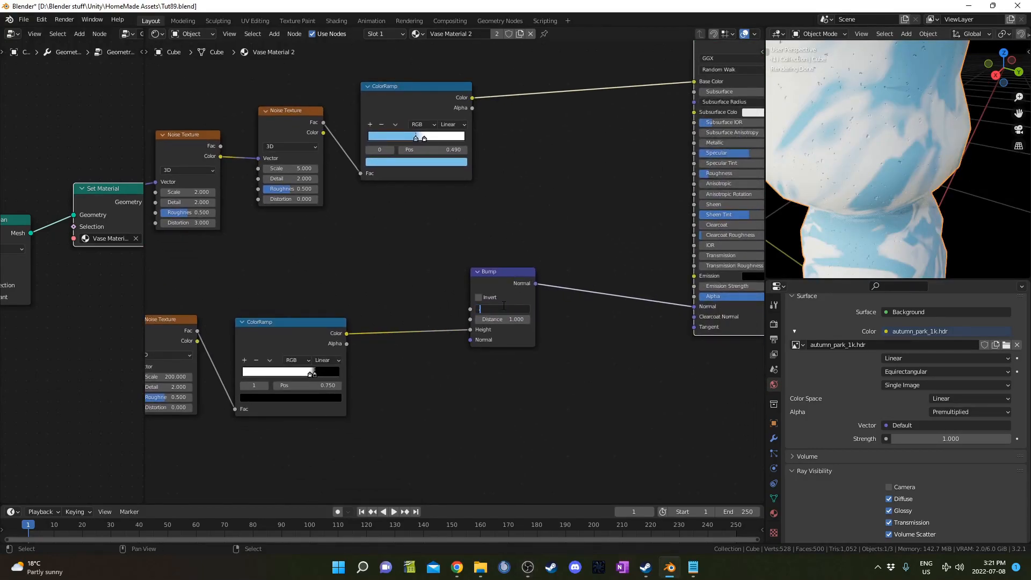
key("Return")
scroll(474, 240, "down", 2)
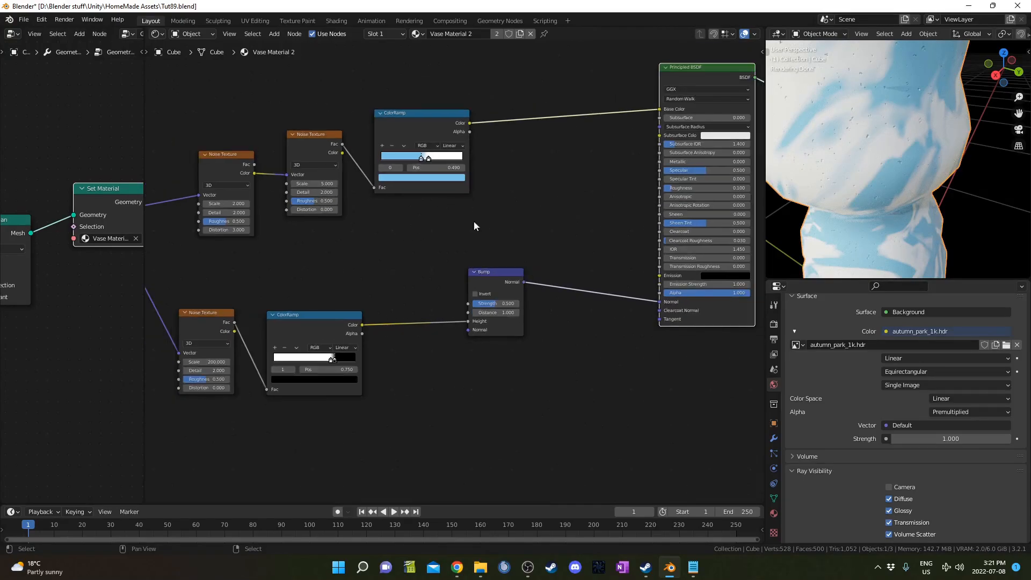
middle_click_drag(474, 240, 473, 314)
Step: Switch the shader editor to Vase Material 1 and set its Bump Strength to 0.5
left_click(417, 34)
left_click(448, 48)
double_click(496, 339)
left_click(496, 334)
double_click(489, 332)
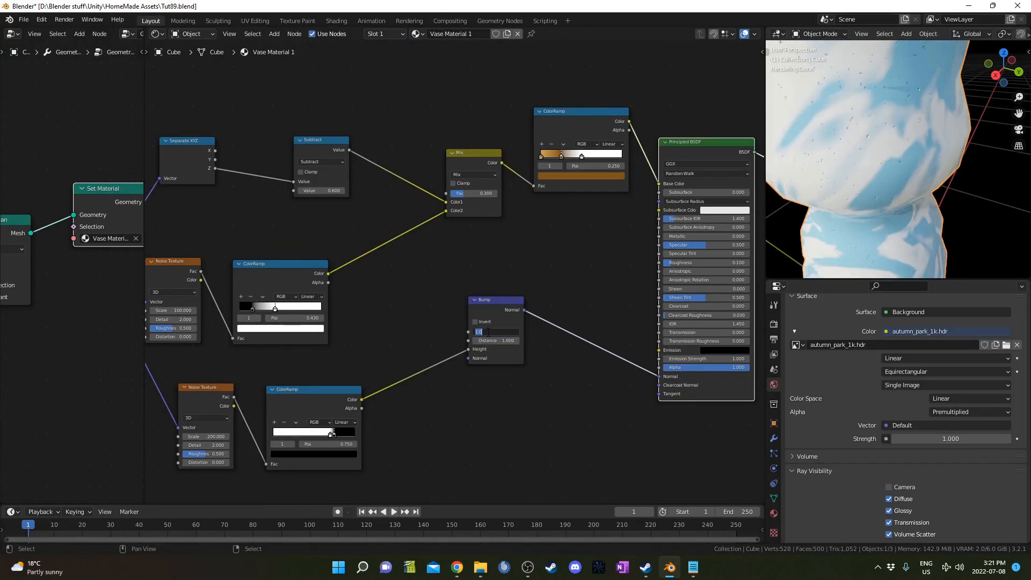
type(".5")
key("Return")
Step: Duplicate Vase Material 1 and rename the copy as Vase Material 3
left_click(506, 34)
double_click(471, 34)
key("End")
key("BackSpace")
key("BackSpace")
key("BackSpace")
key("BackSpace")
key("BackSpace")
type("3")
key("Return")
Step: Delete all nodes between the Texture Coordinate and the Principled BSDF, and move the Texture Coordinate node up slightly
scroll(455, 237, "down", 4)
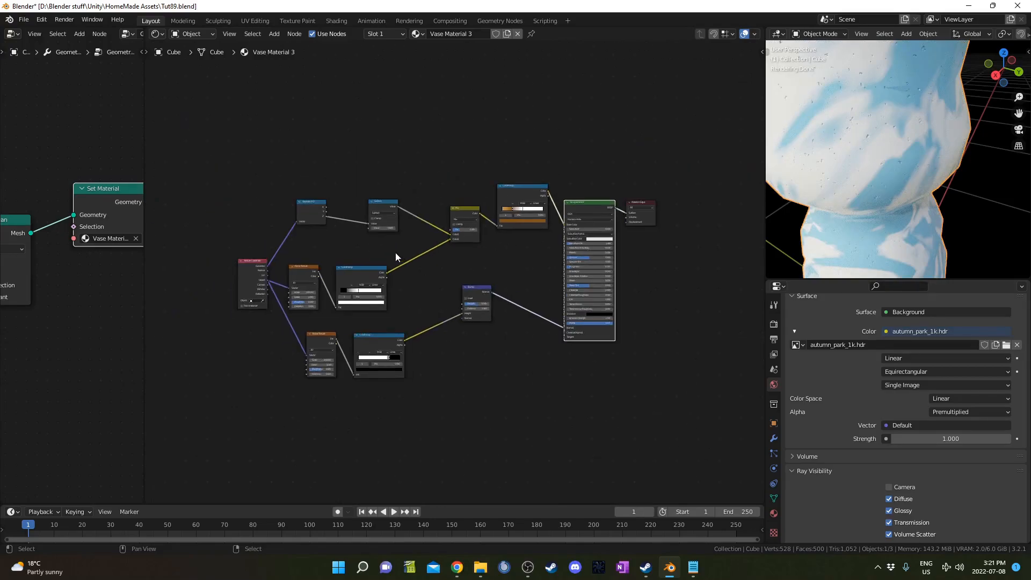
key("b")
left_click_drag(298, 146, 543, 430)
key("x")
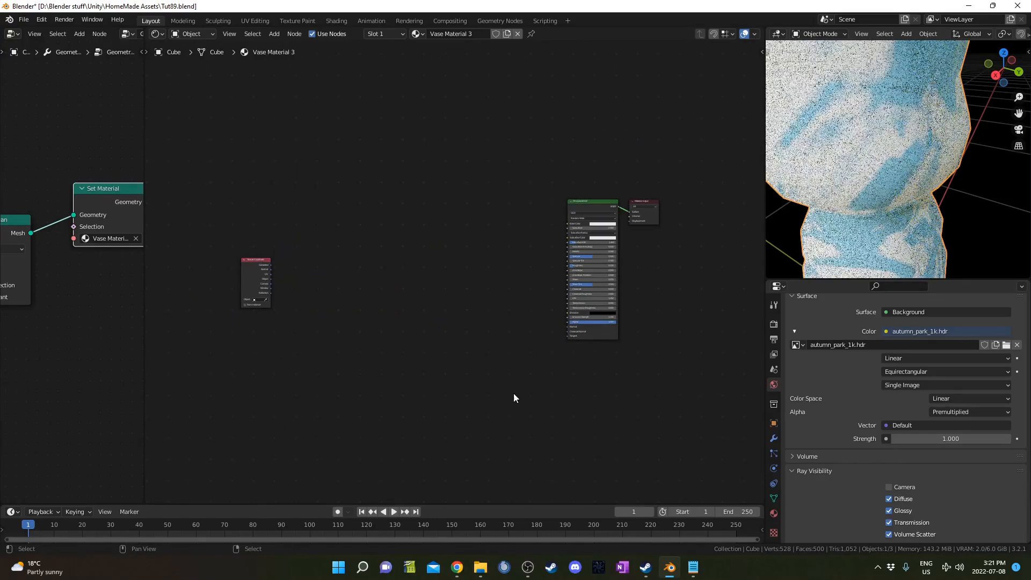
key("Home")
left_click_drag(194, 273, 205, 248)
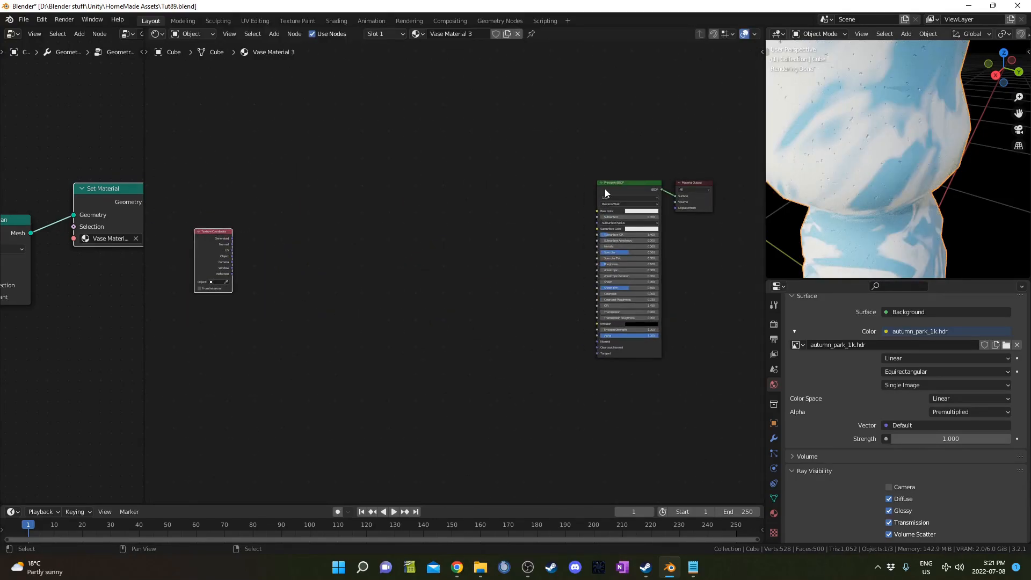
middle_click_drag(339, 271, 461, 272)
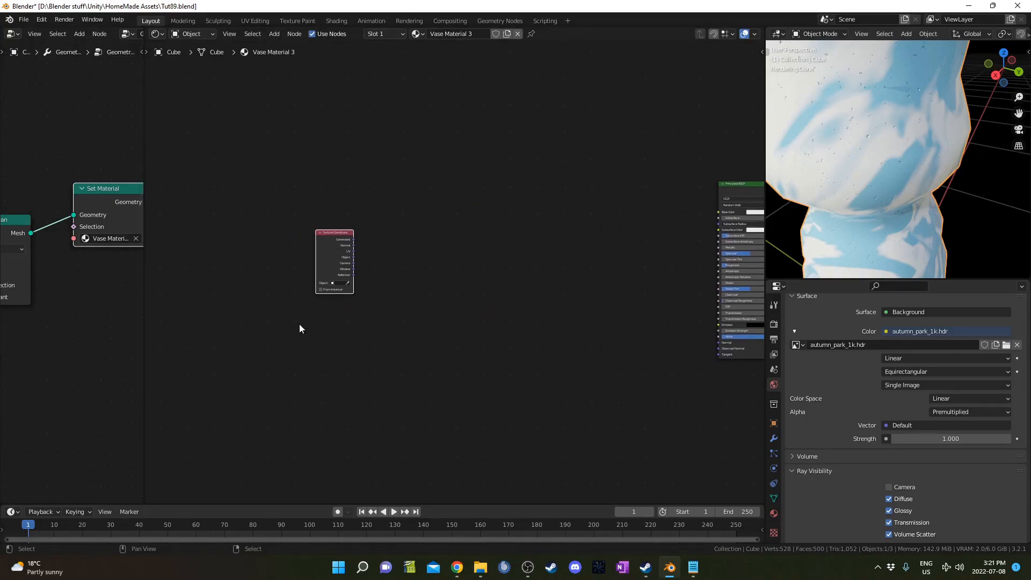
Step: Assign Vase Material 3 in the Set Material node of the Geometry Nodes tree
left_click(86, 238)
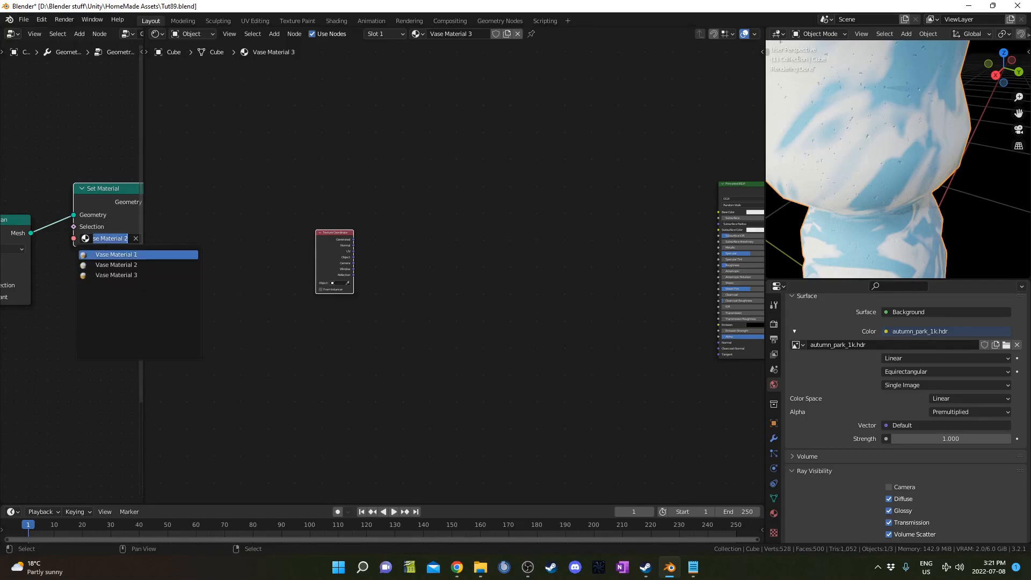
left_click(161, 275)
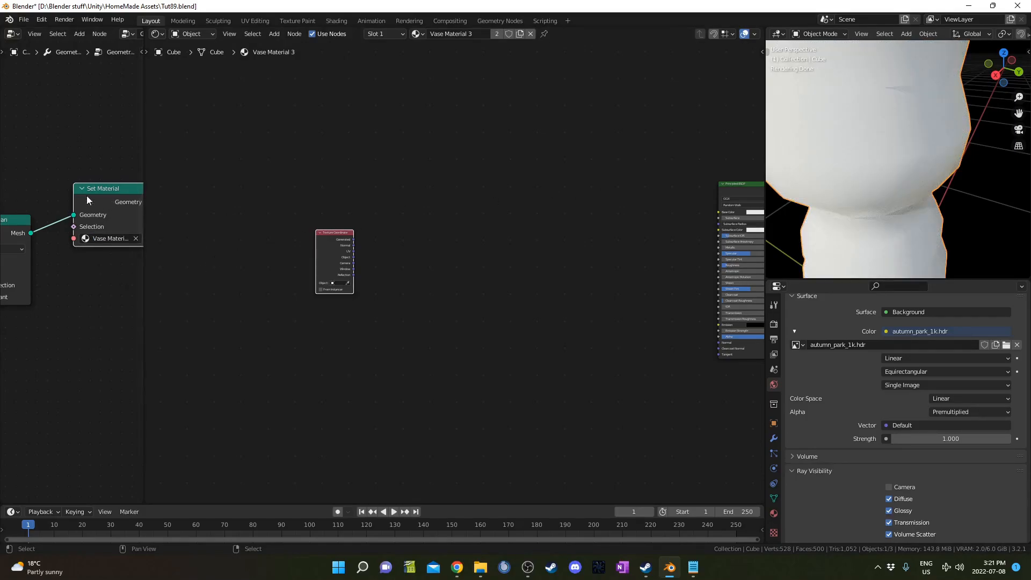
scroll(946, 140, "down", 4)
middle_click_drag(872, 182, 869, 170)
scroll(903, 164, "up", 1)
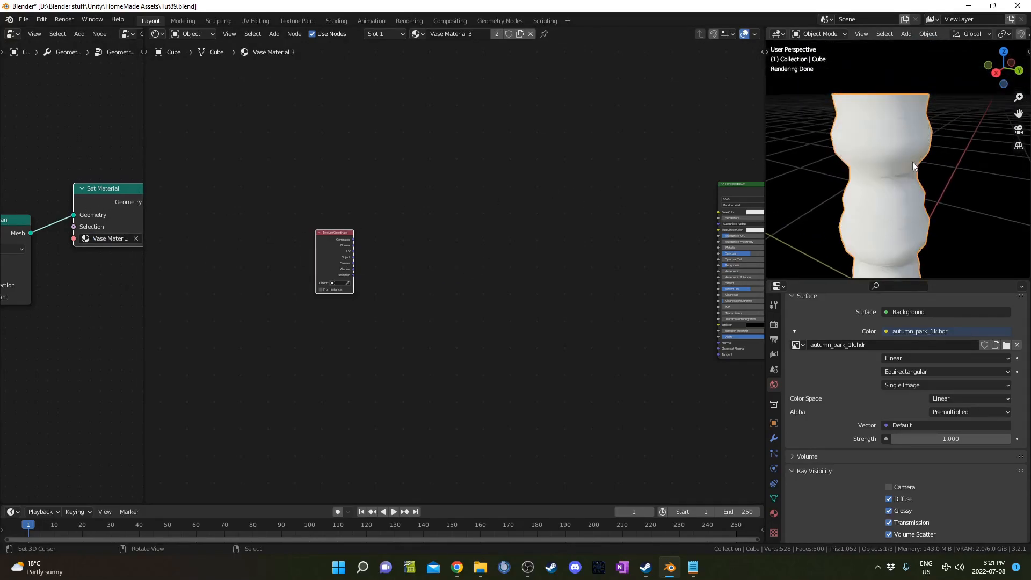
Step: Send the Texture Coordinate node's Object output to the preview
scroll(506, 289, "up", 2)
left_click(253, 221, "ctrl+shift")
left_click(252, 222, "ctrl+shift")
left_click(252, 221, "ctrl+shift")
left_click(252, 221, "ctrl+shift")
key("shift+a")
type("vwa")
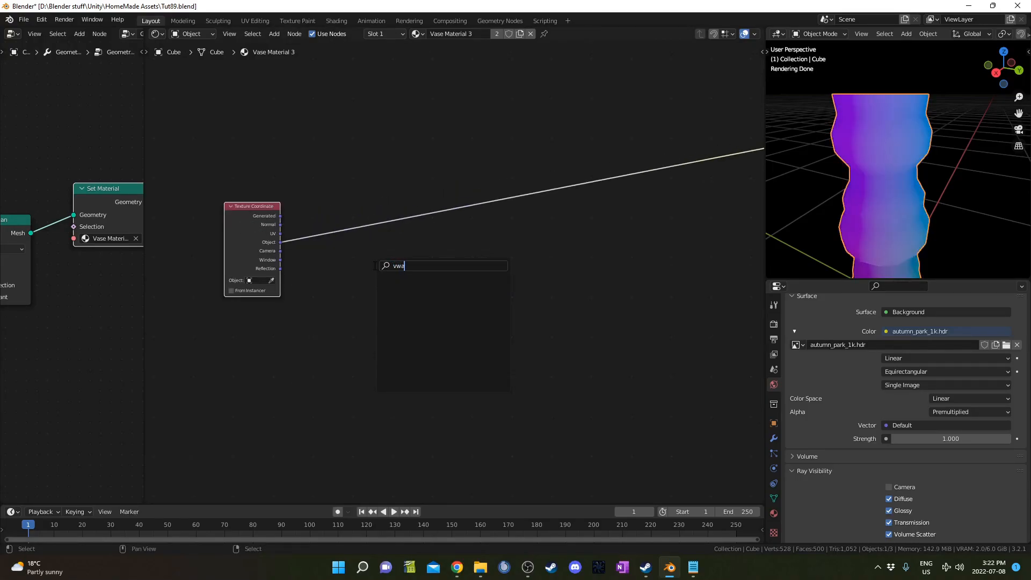
key("BackSpace")
key("BackSpace")
type("ave")
key("BackSpace")
key("BackSpace")
key("BackSpace")
type("wave")
key("Return")
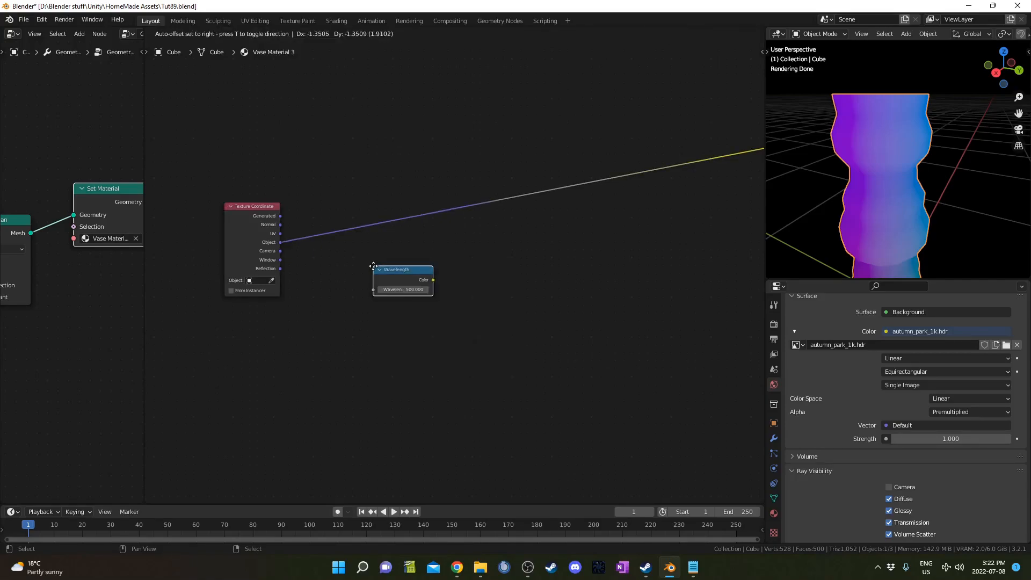
key("Escape")
Step: Insert a Wave Texture on the link between the Object coordinates and the preview
key("shift+a")
type("wave")
key("Return")
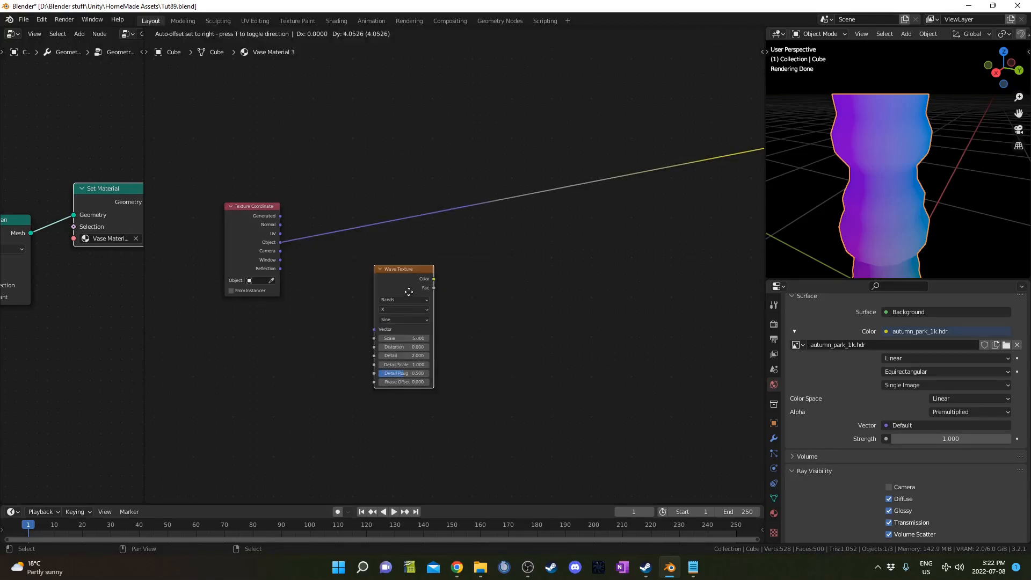
left_click(382, 228)
scroll(385, 221, "up", 1)
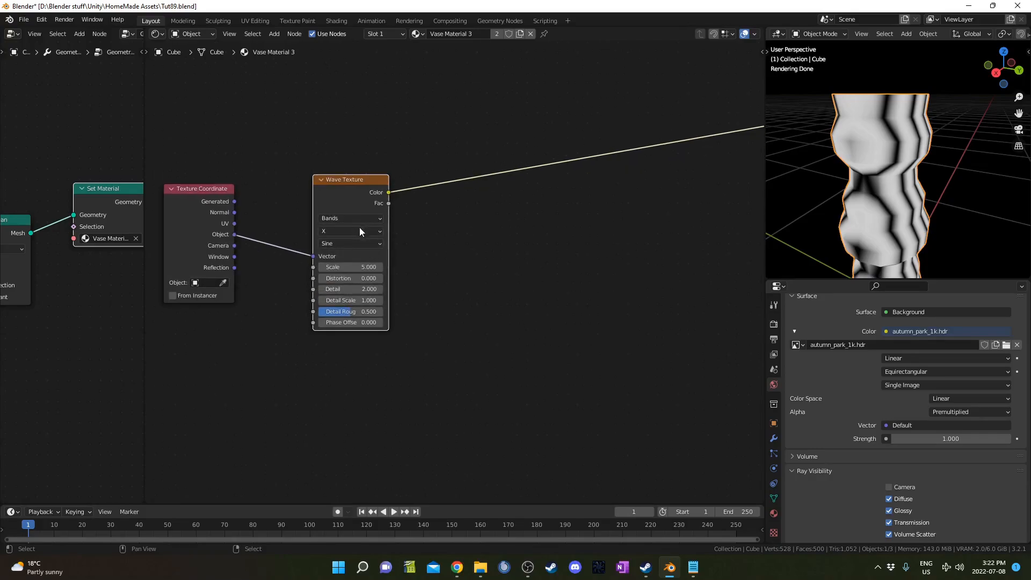
Step: Set the Wave Texture's bands direction to Z and its Scale to 14
left_click(361, 230)
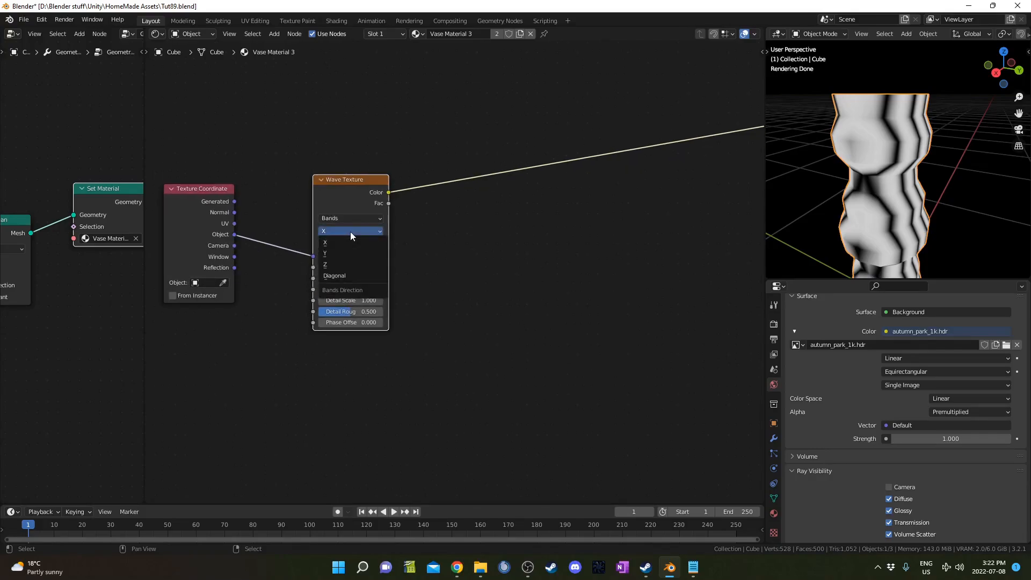
left_click(345, 263)
middle_click_drag(448, 248, 406, 285)
left_click_drag(313, 224, 313, 199)
left_click(309, 280)
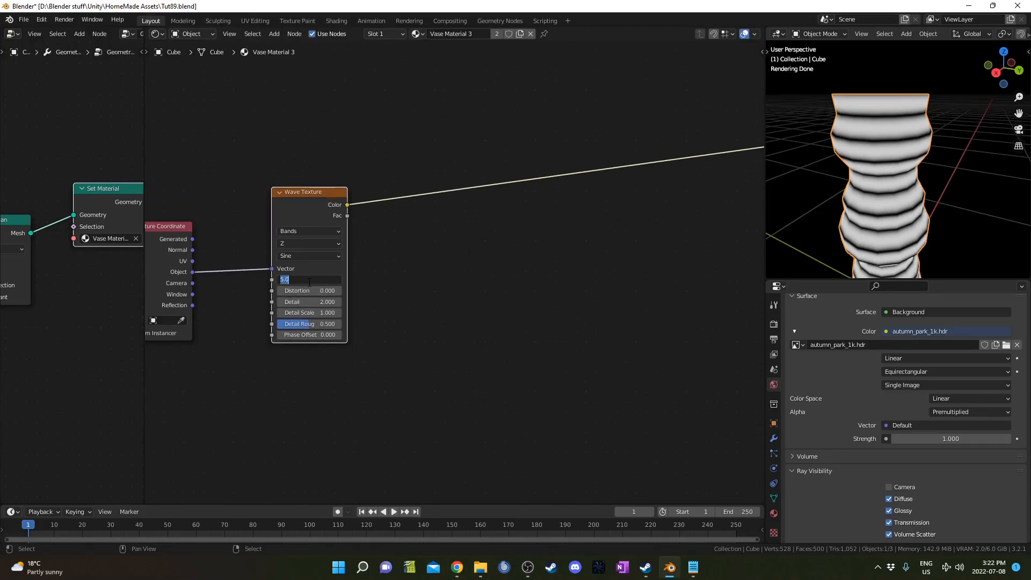
type("14")
key("Return")
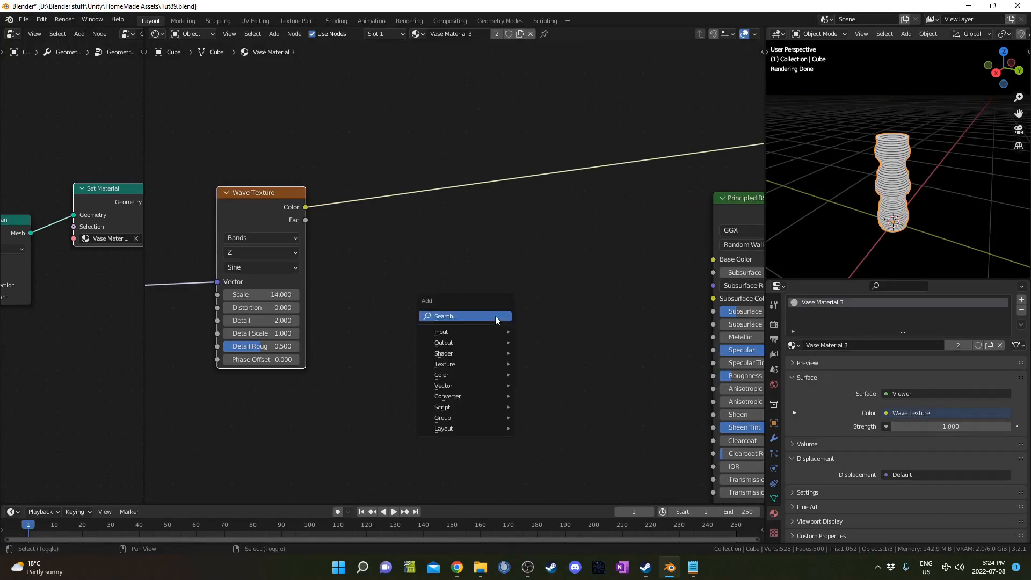
Step: Add a Displacement node after the Wave Texture and feed the wave's Color into its Height input
left_click(495, 320)
type("disp")
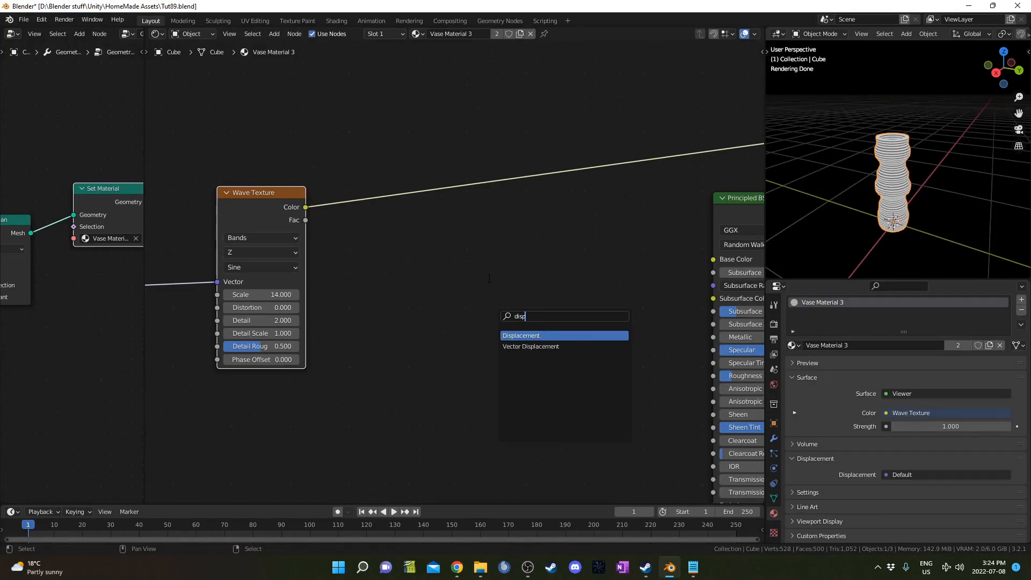
key("Return")
left_click(541, 132)
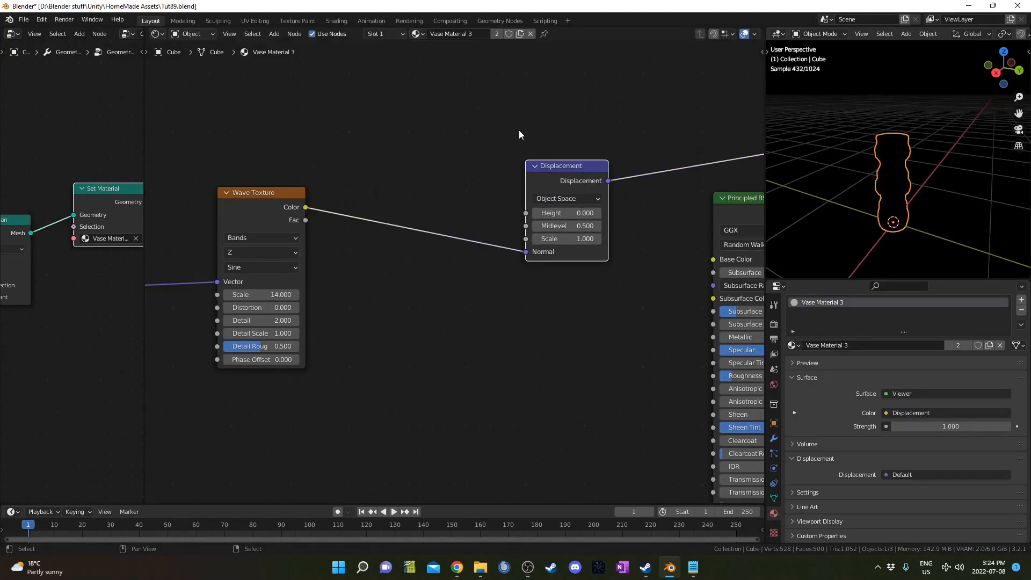
left_click_drag(526, 252, 528, 215)
Step: Connect the Displacement node's output to the Material Output's Displacement input
scroll(591, 247, "down", 2)
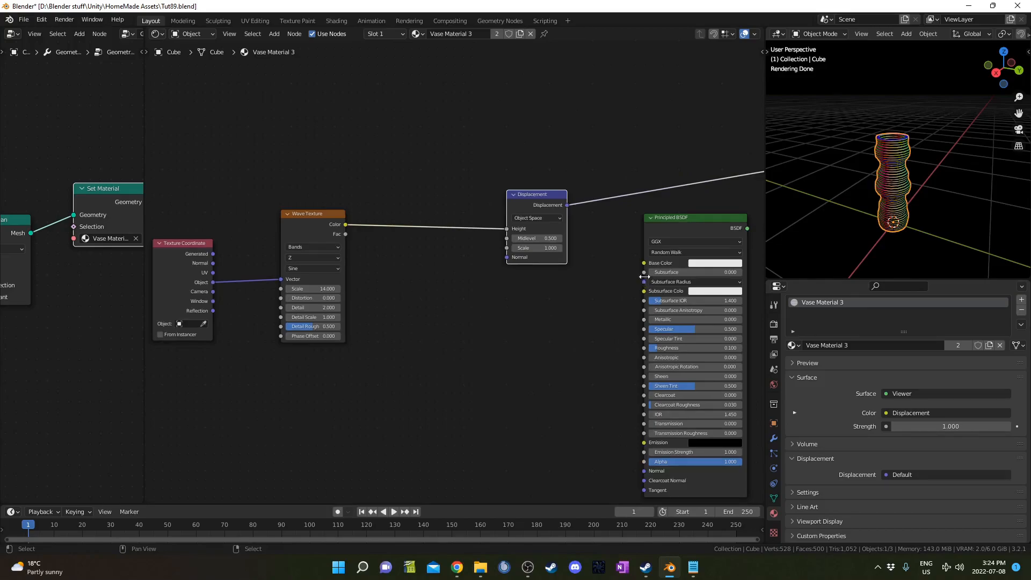
middle_click_drag(643, 276, 513, 260)
scroll(578, 259, "down", 1)
scroll(579, 255, "down", 2)
middle_click_drag(584, 253, 486, 250)
right_click_drag(352, 218, 627, 211, "alt")
scroll(681, 203, "up", 1)
scroll(681, 206, "up", 1)
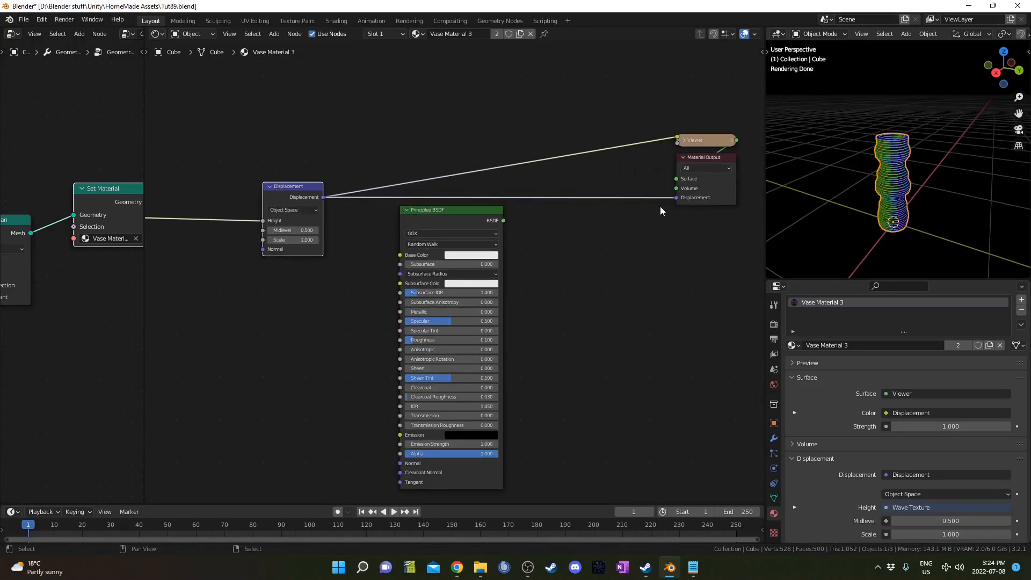
Step: Set the displacement method in Vase Material 3's surface settings to Displacement Only
scroll(903, 228, "up", 3)
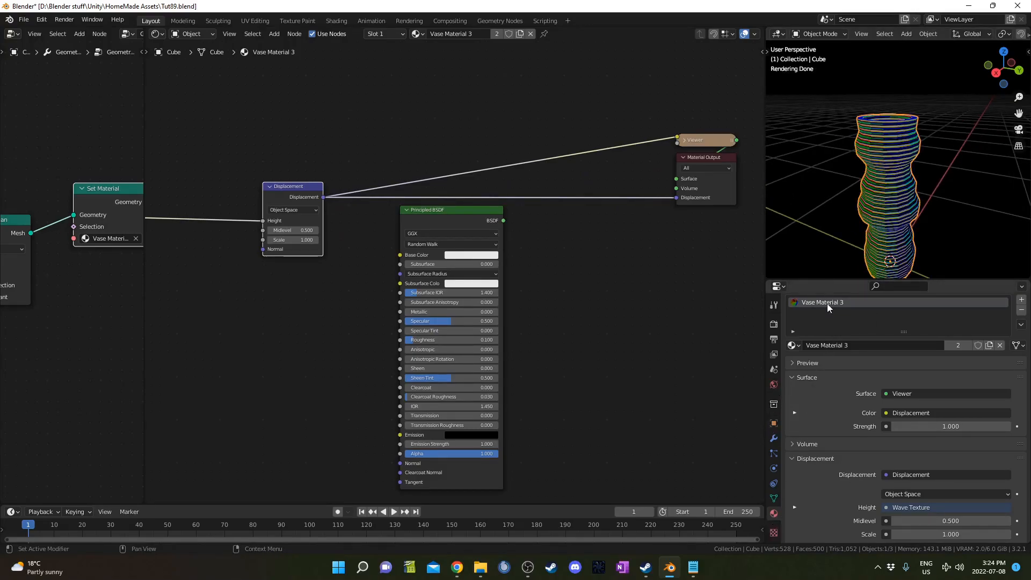
scroll(829, 472, "down", 3)
left_click(818, 492)
scroll(811, 499, "down", 4)
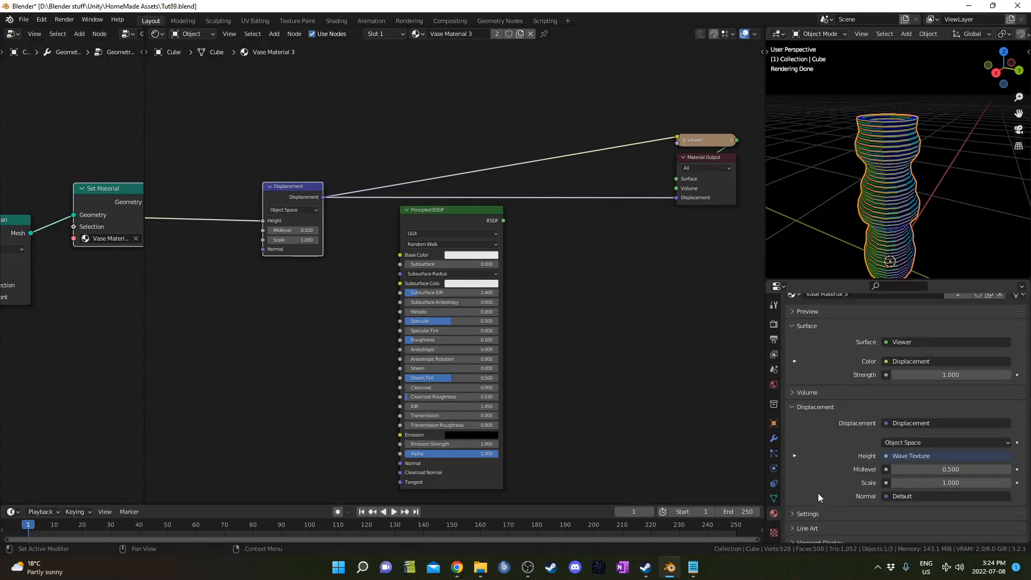
scroll(816, 471, "down", 3)
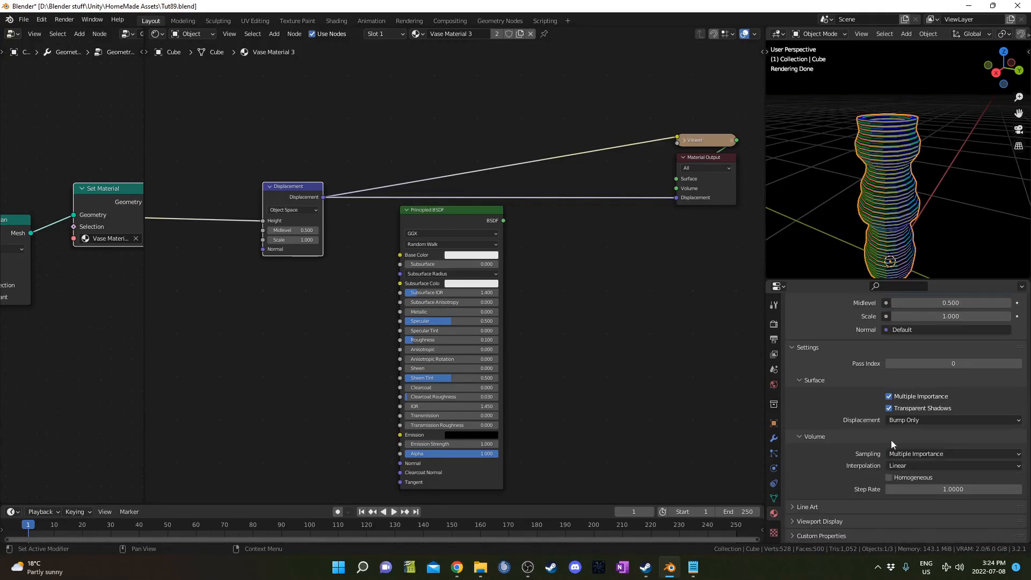
left_click(920, 420)
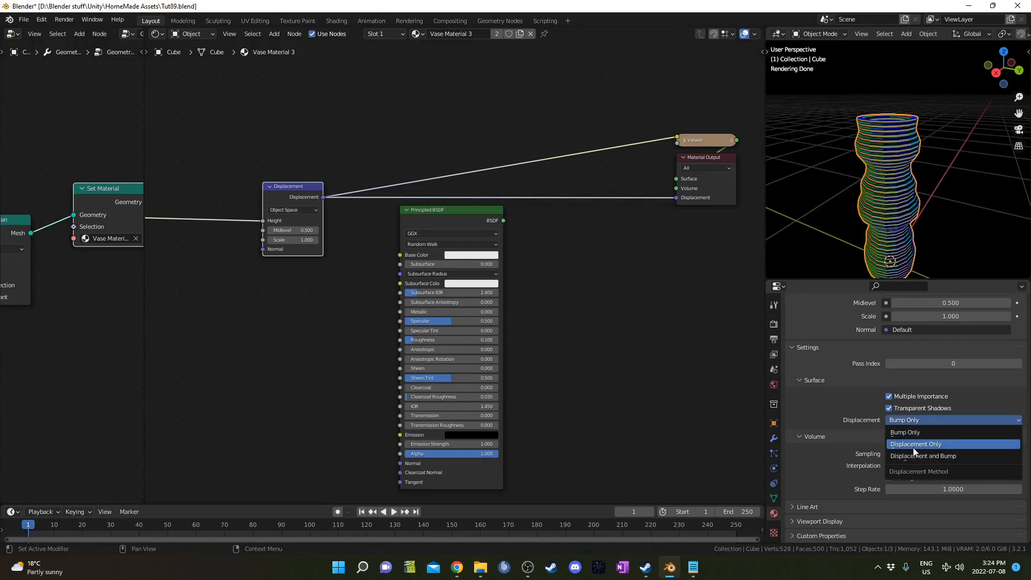
left_click(912, 443)
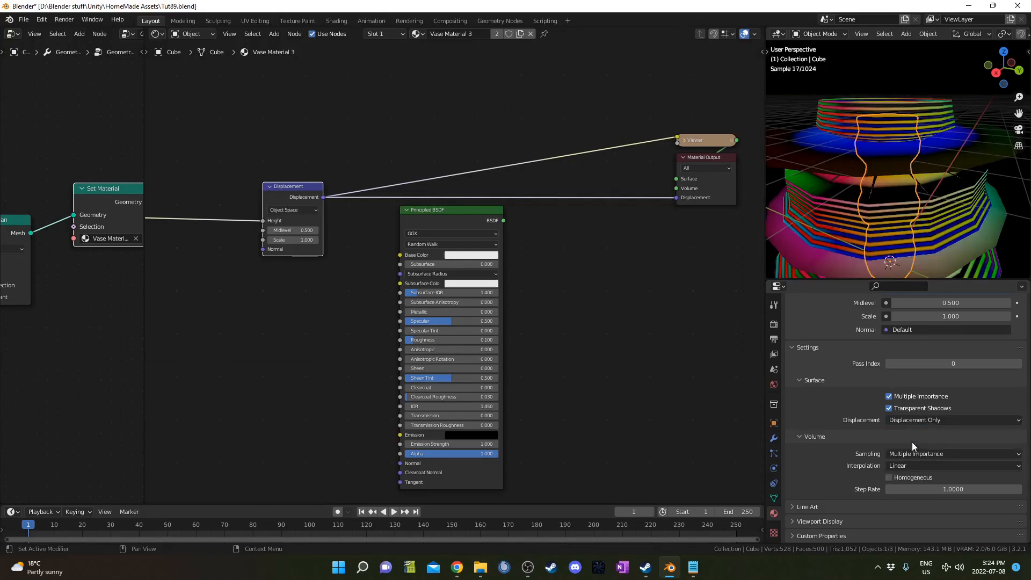
Step: Add a Subdivision Surface modifier to the vase after the Geometry Nodes modifier
left_click(773, 438)
left_click(866, 318)
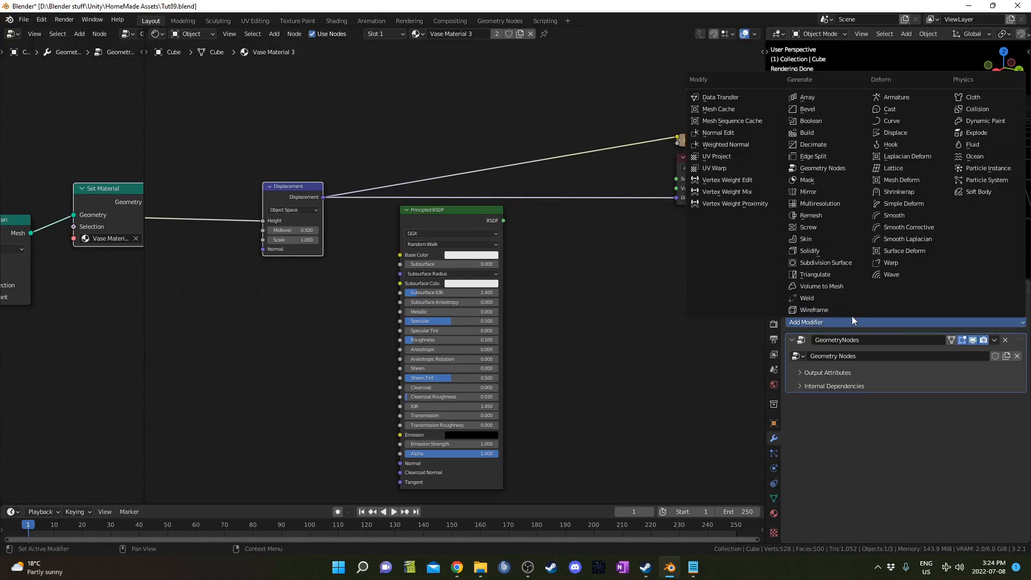
left_click(827, 263)
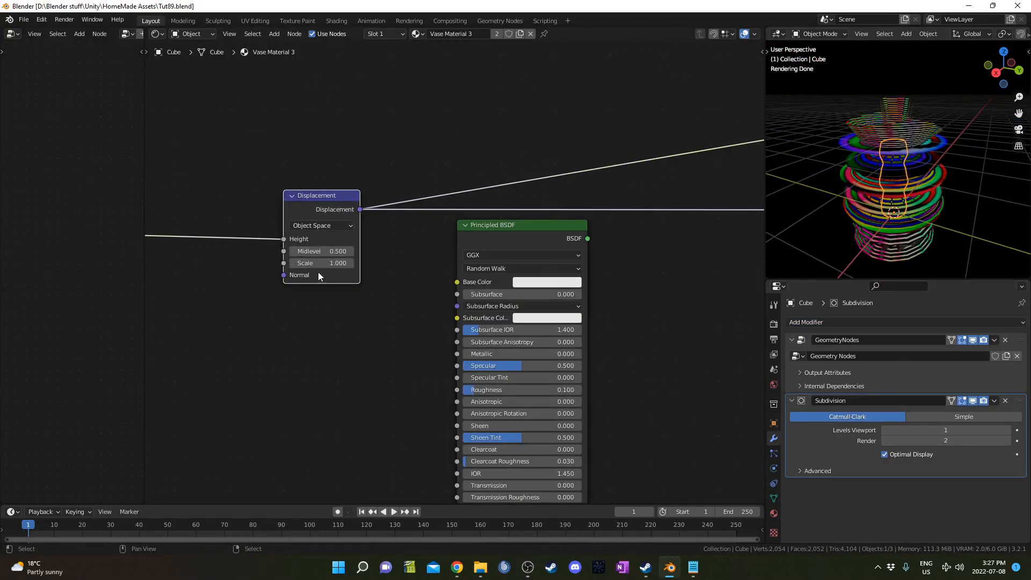
Step: Set the Displacement node's Scale to 0.01 and preview the Principled BSDF as the material's surface
double_click(318, 263)
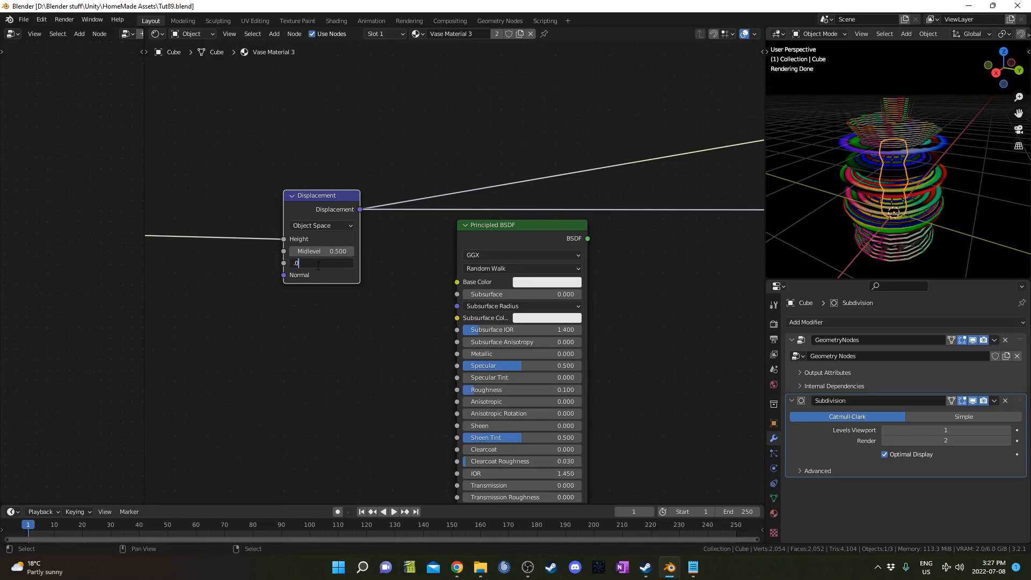
key("Return")
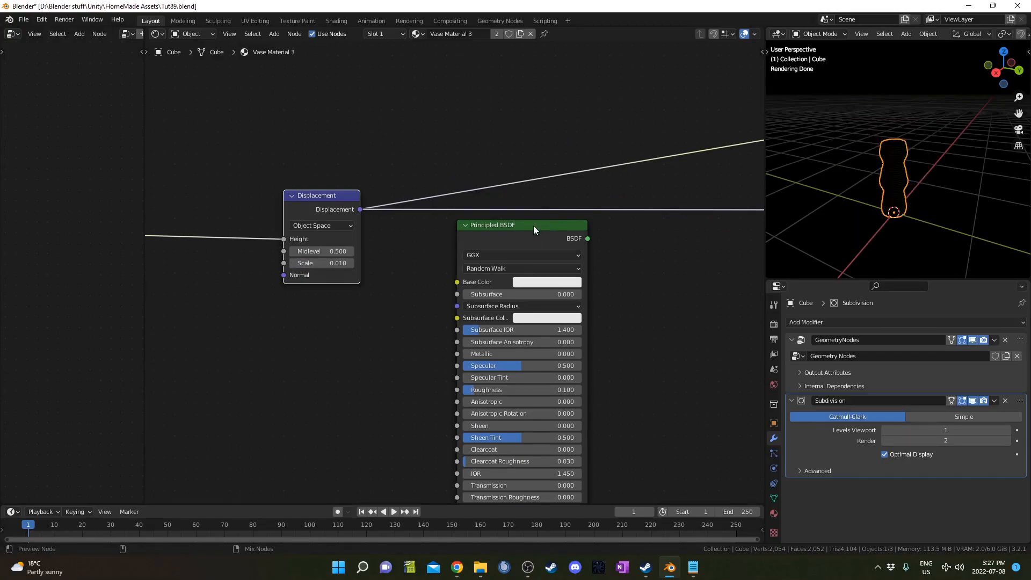
left_click(565, 230, "ctrl+shift")
scroll(887, 183, "up", 6)
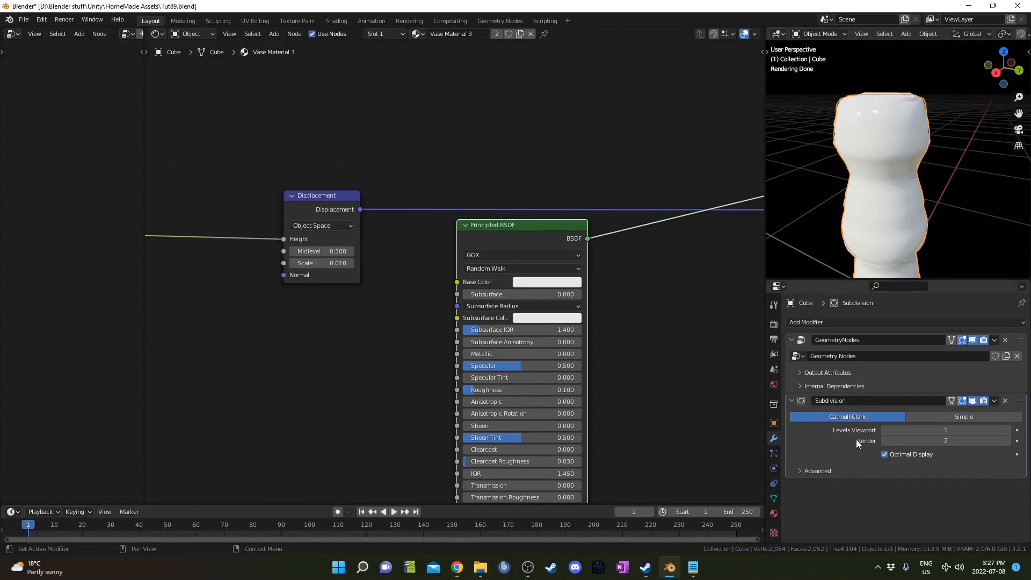
Step: Set the Subdivision modifier's viewport and render levels both to 3
left_click(1008, 431)
left_click(1008, 429)
left_click(1007, 441)
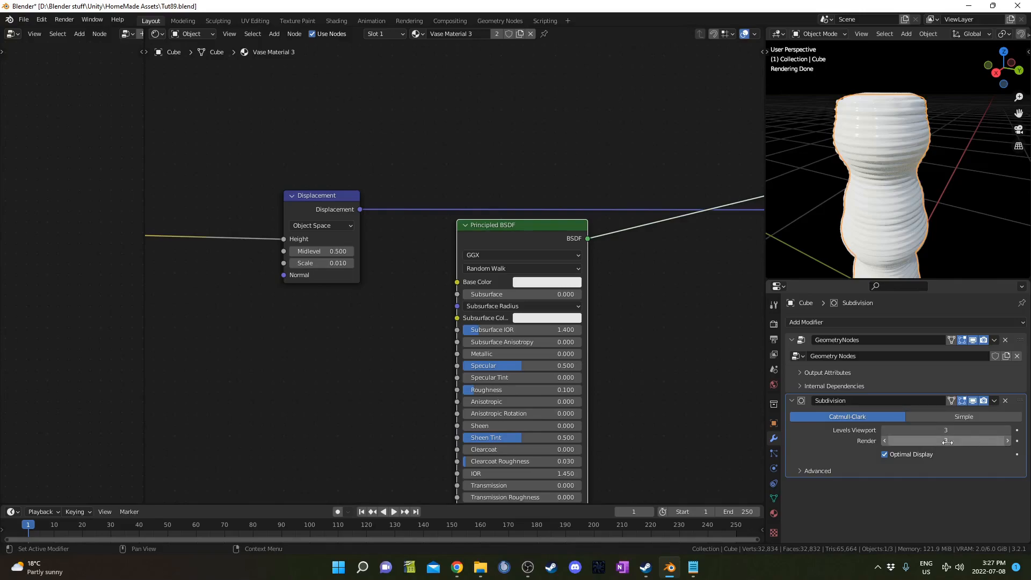
Step: Insert a Subdivide Mesh node between the outer shape's Curve to Mesh and the Mesh Boolean's Mesh 1 input
middle_click_drag(813, 75, 859, 127)
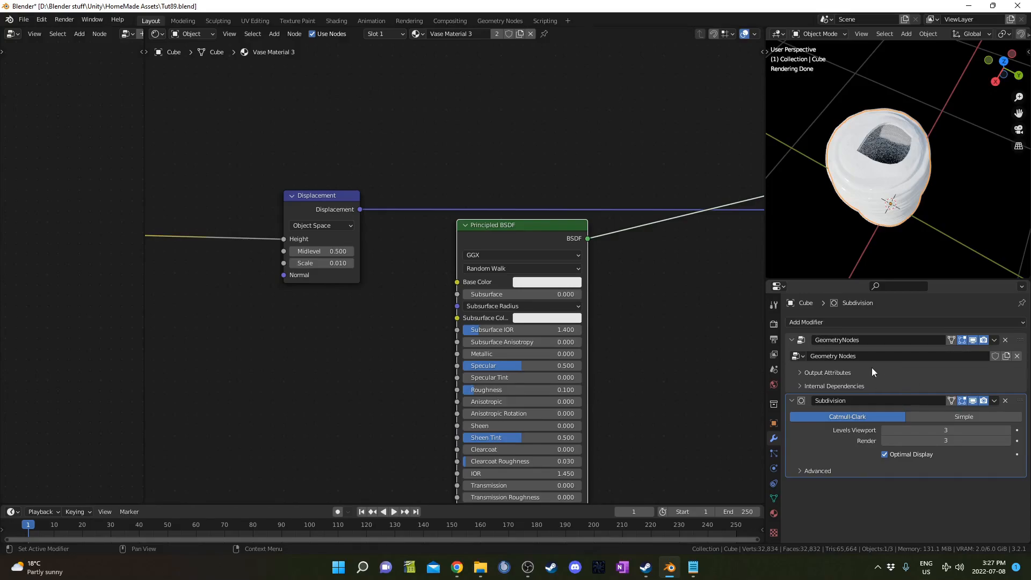
left_click(901, 373)
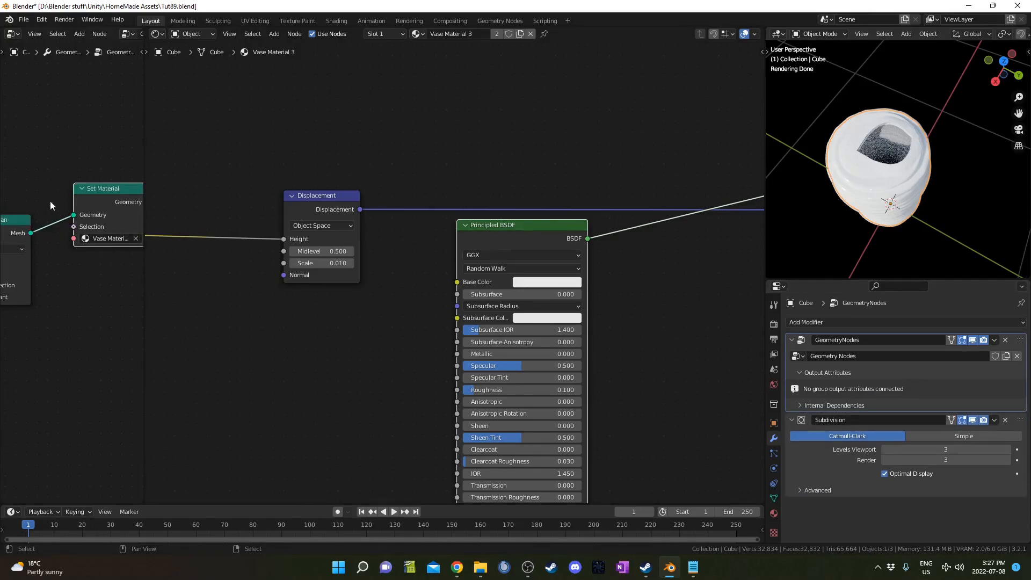
left_click_drag(143, 279, 497, 284)
scroll(208, 353, "down", 1)
middle_click_drag(134, 278, 353, 330)
scroll(323, 311, "up", 1)
key("shift+a")
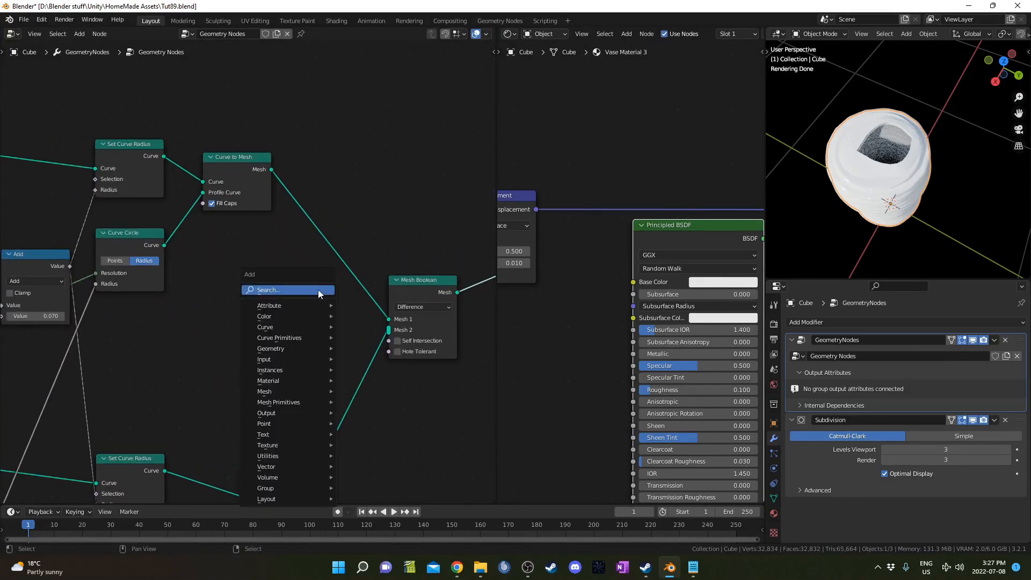
type("subi")
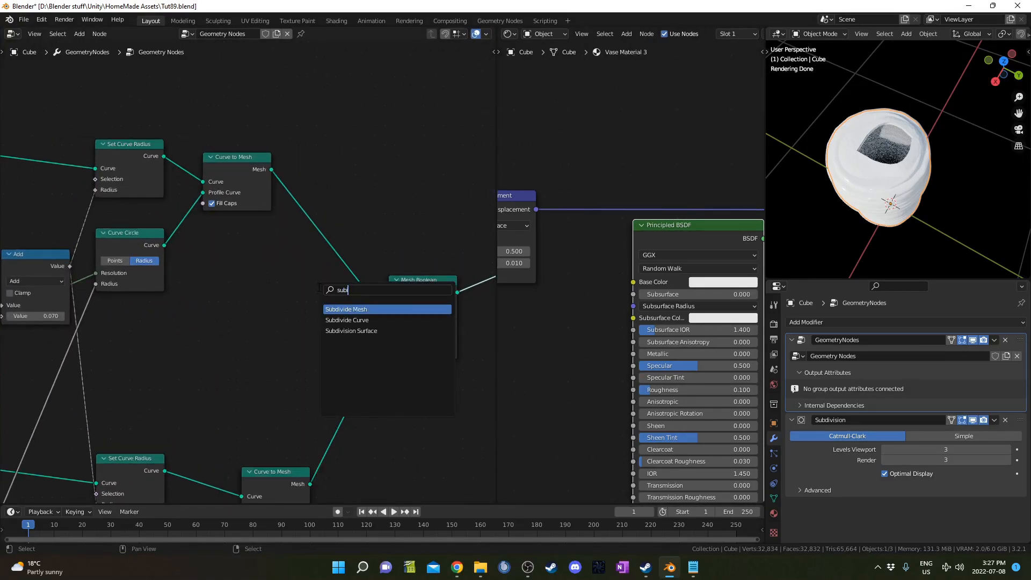
key("Return")
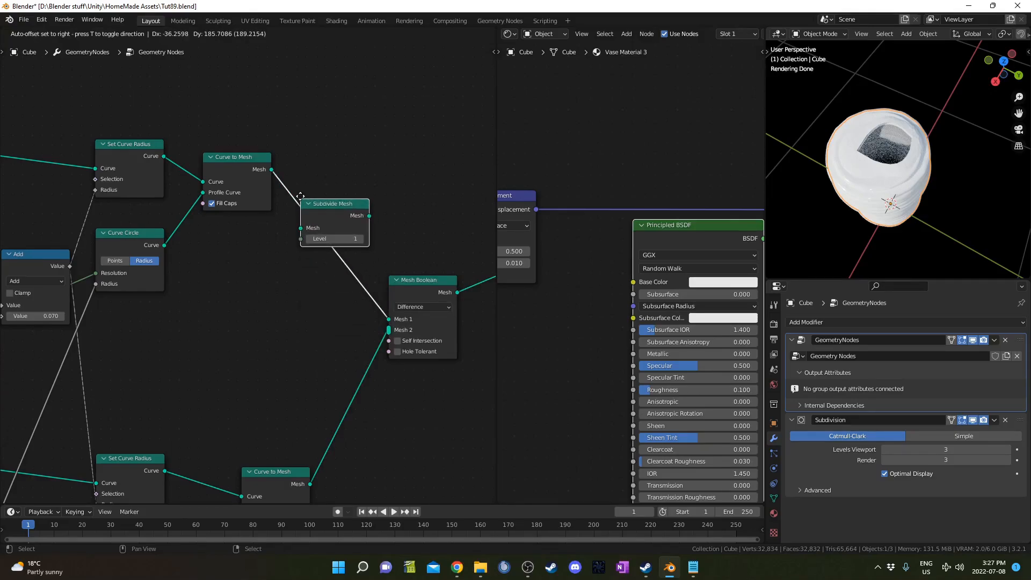
left_click(310, 201)
Step: Set the Principled BSDF's Base Color to hex C3E76B
middle_click_drag(881, 161, 875, 122)
scroll(875, 145, "down", 4)
middle_click_drag(875, 157, 875, 135)
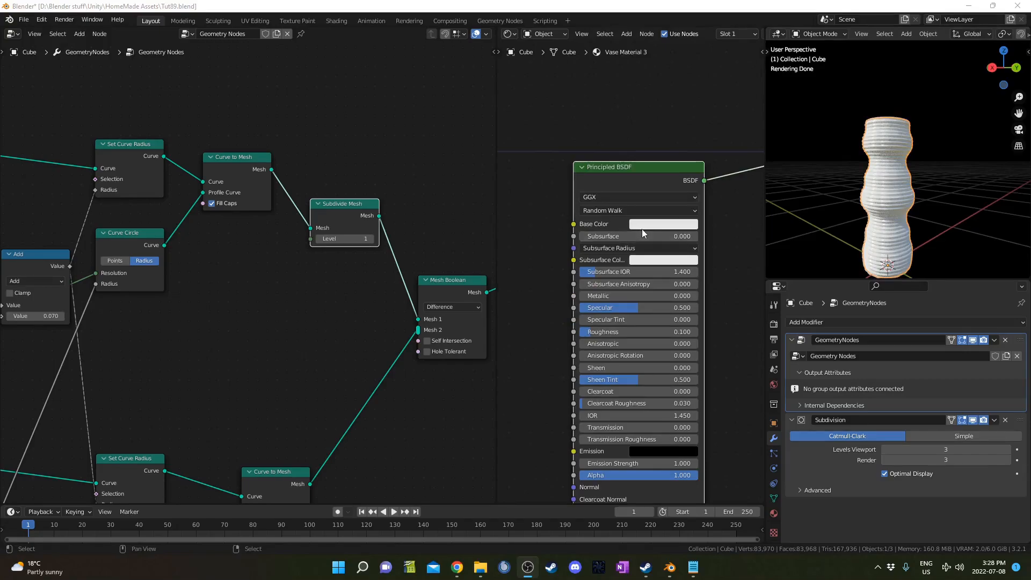
left_click(656, 226)
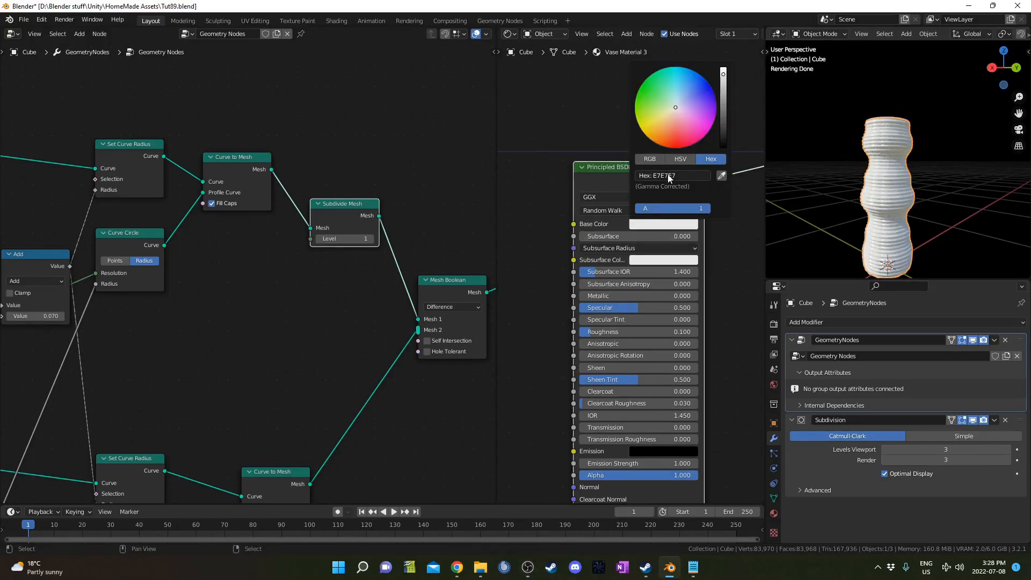
left_click(698, 175)
type("c3e76b")
key("Return")
Step: Duplicate the vase along the X axis and move the copy along X until it stands clear of the original
middle_click_drag(856, 163, 907, 192)
scroll(852, 145, "down", 3)
key("shift+d")
key("x")
left_click(871, 192)
middle_click_drag(893, 194, 939, 211)
key("g")
key("x")
left_click(890, 200)
Step: Duplicate the original vase along the X axis to the side opposite the first copy, forming an evenly spaced row of three
left_click(902, 169)
key("shift+s")
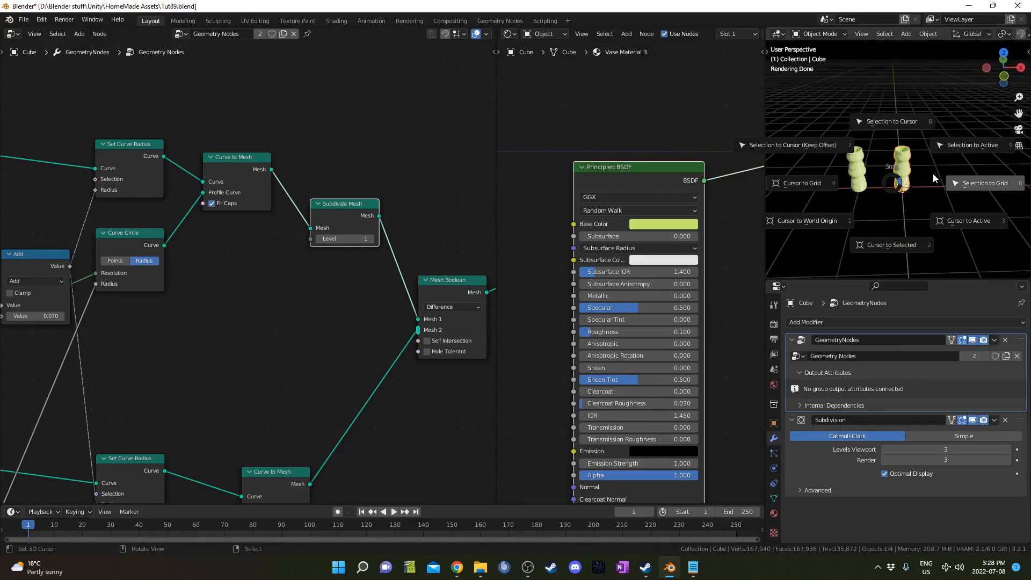
left_click(898, 208)
key("shift+d")
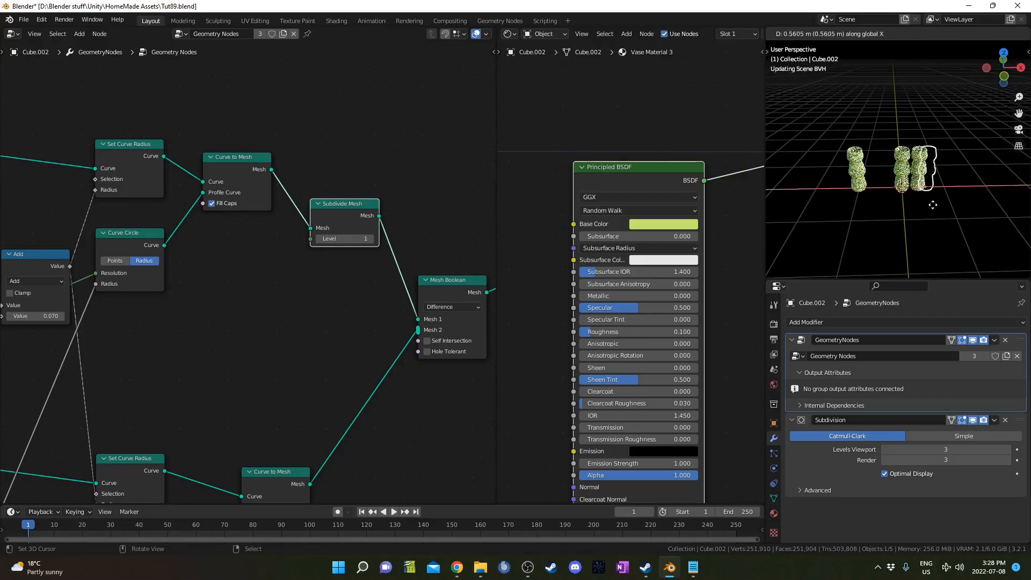
key("x")
left_click(934, 197)
middle_click_drag(933, 196, 937, 191)
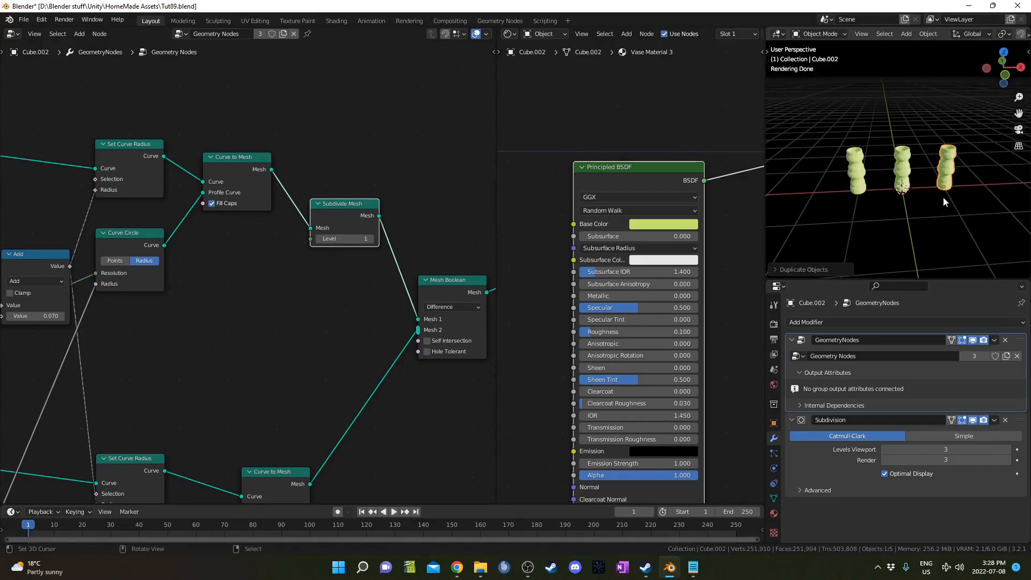
scroll(937, 186, "up", 1)
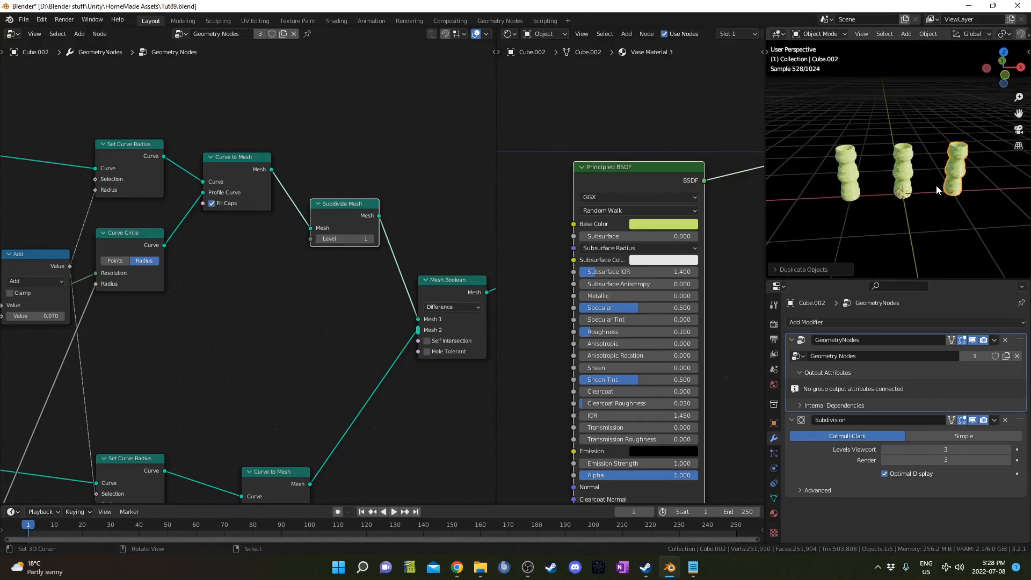
Step: Give the first duplicated vase its own copy of the geometry node tree and name it Vase 1
left_click(858, 170)
scroll(327, 279, "down", 1)
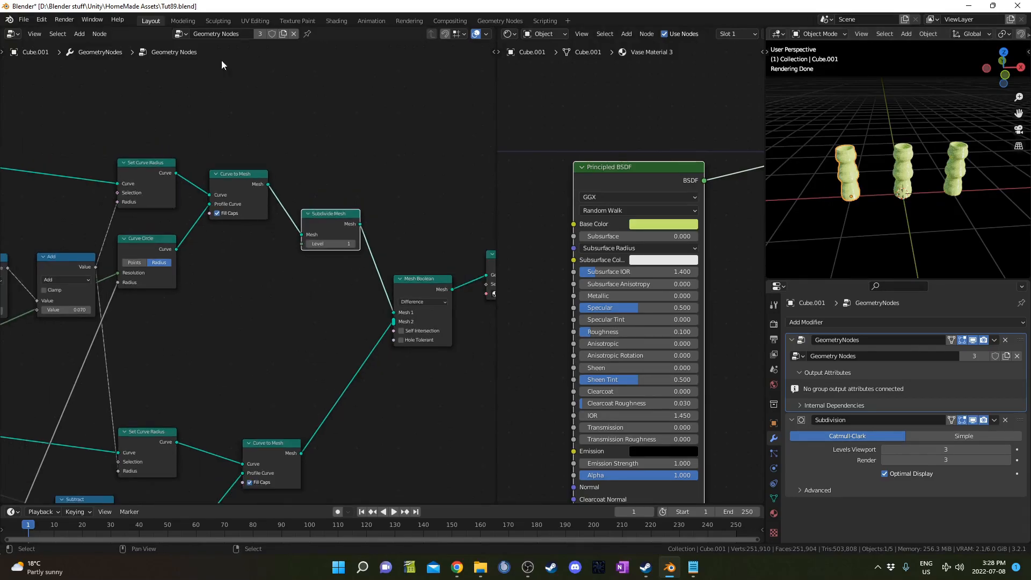
left_click(283, 33)
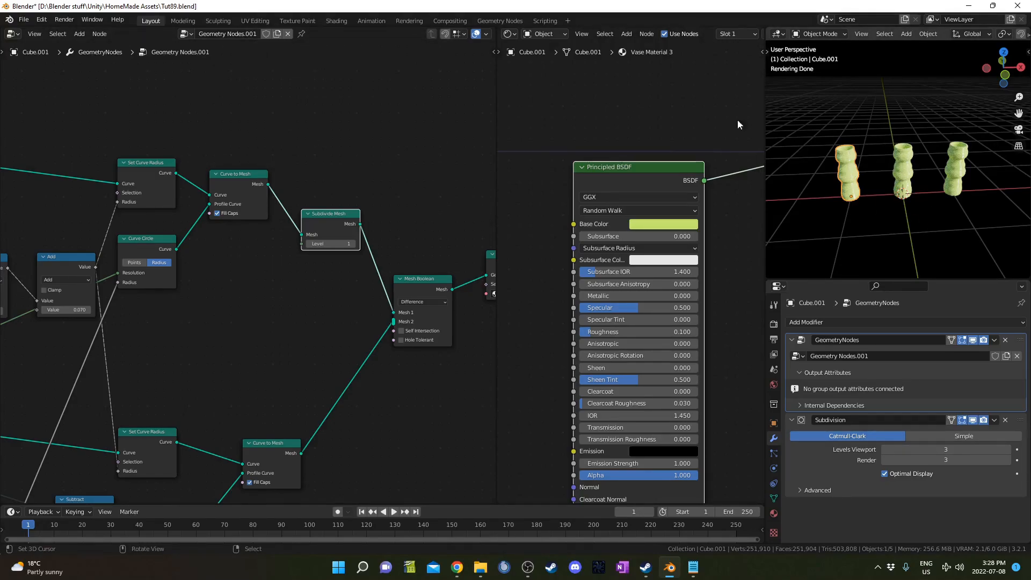
type("Vase 1")
Step: Rename the middle vase's node tree Vase 2 and give the remaining vase its own copy named Vase 3
left_click(900, 157)
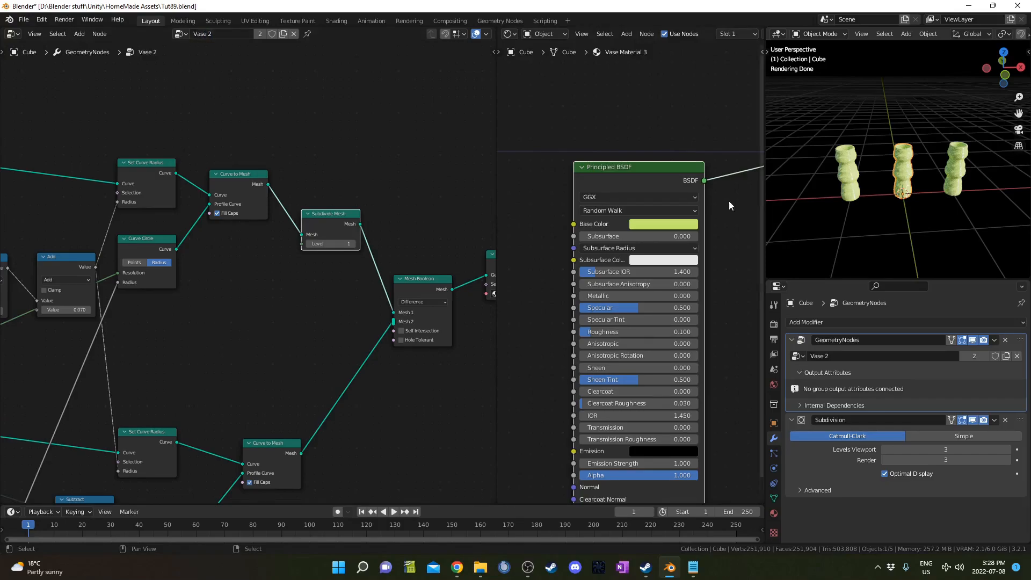
left_click(955, 169)
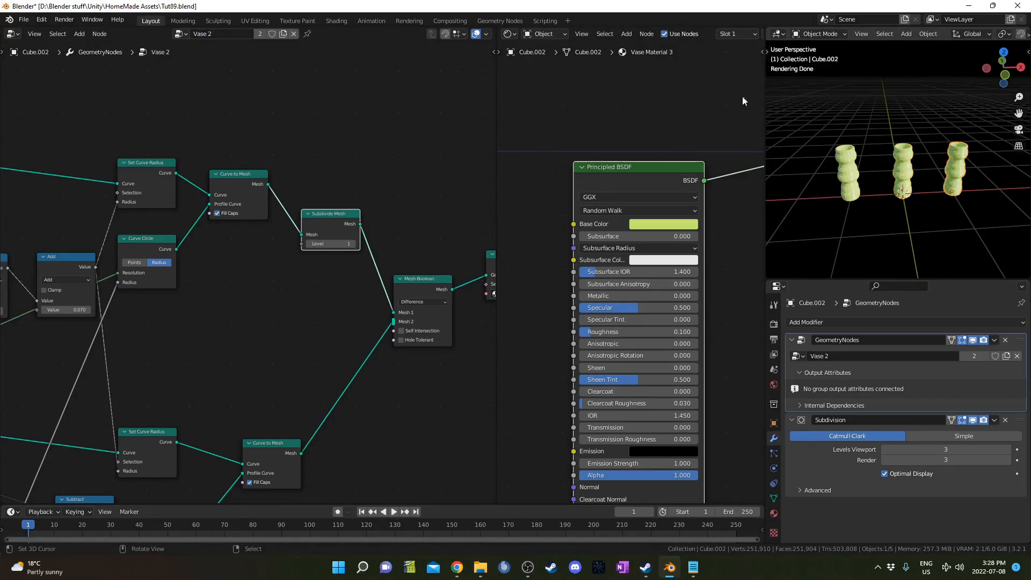
left_click(283, 35)
left_click(248, 35)
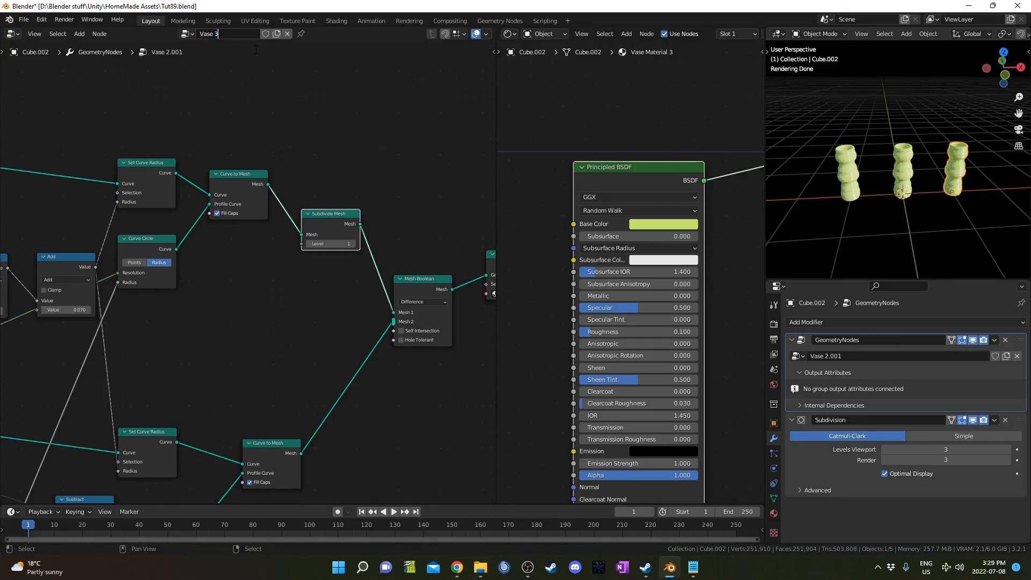
Step: Check the material choices of the Set Material node in the Vase 3 node tree
scroll(339, 282, "up", 11)
middle_click_drag(486, 293, 200, 218)
left_click(262, 218)
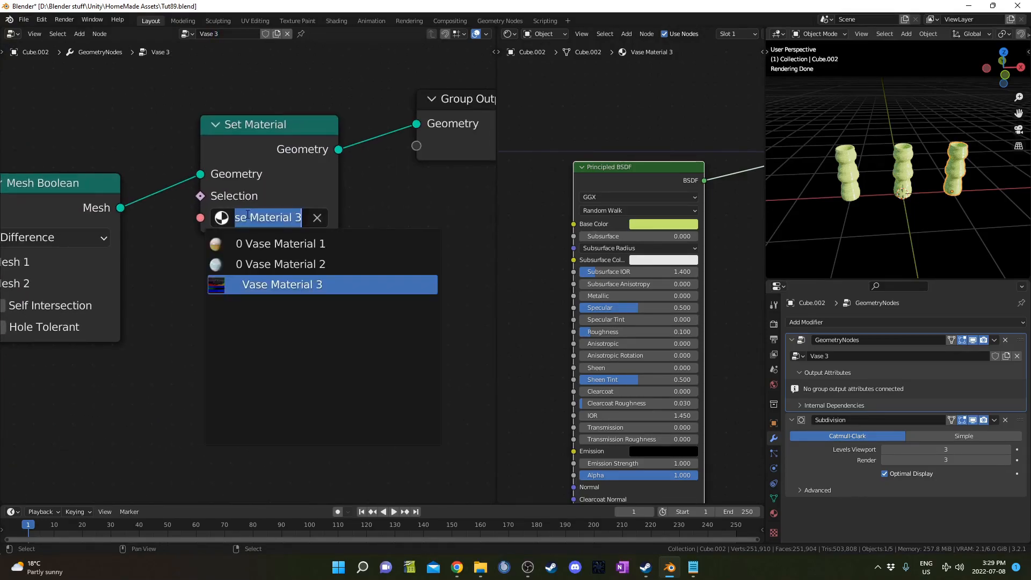
left_click(263, 245)
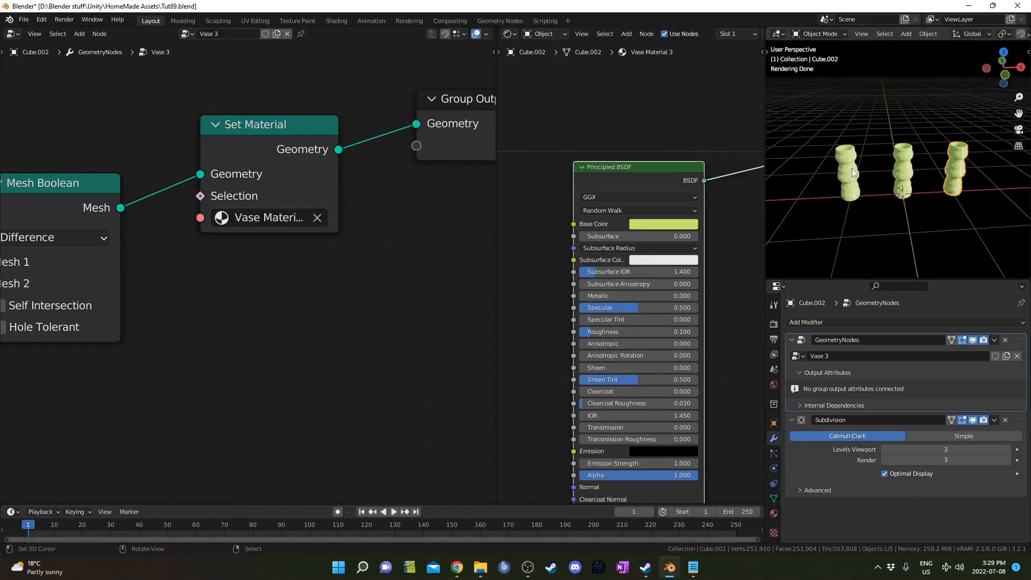
Step: Assign Vase Material 1 in the Set Material node of the Vase 1 node tree
middle_click_drag(839, 171, 877, 159, "shift")
middle_click_drag(324, 183, 292, 201)
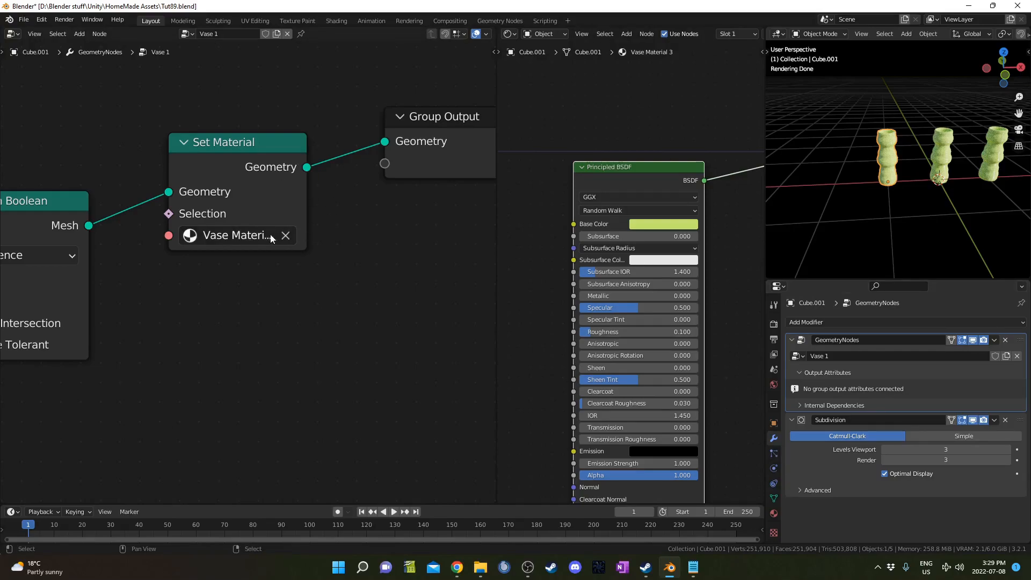
left_click(254, 239)
left_click(250, 262)
left_click(191, 235)
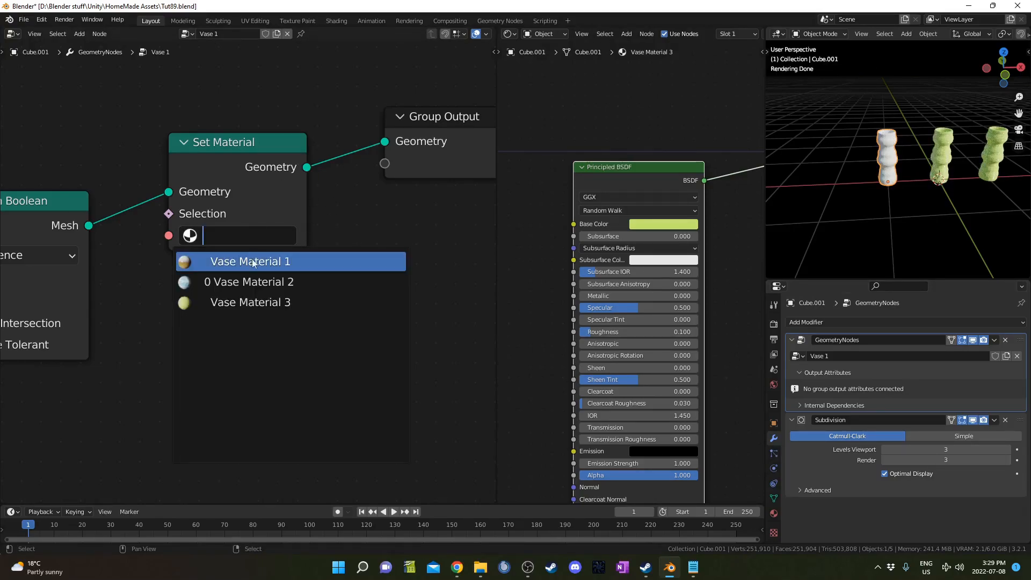
left_click(184, 260)
Step: Assign Vase Material 2 in the Set Material node of the middle vase's node tree
left_click(948, 145)
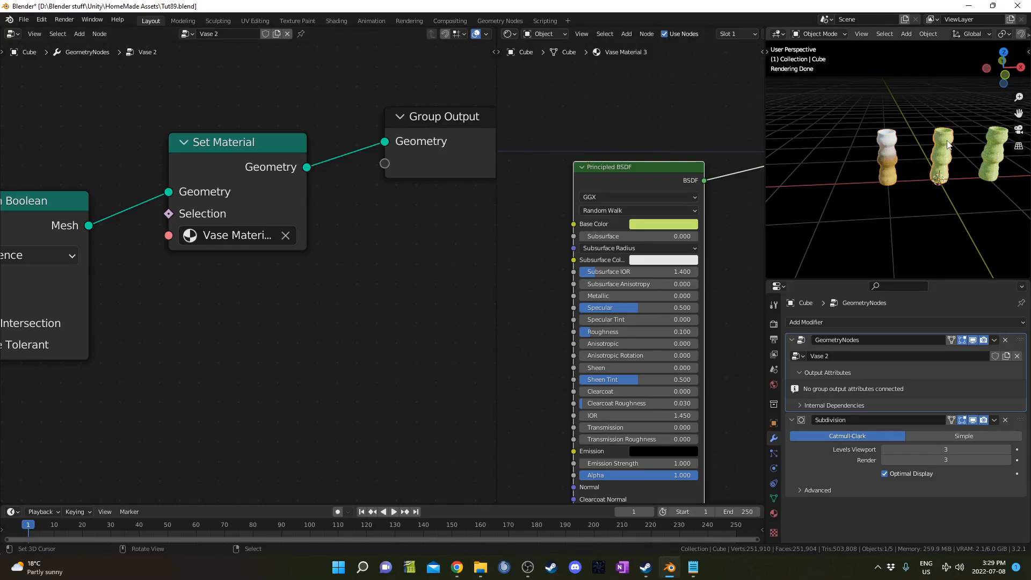
left_click(261, 230)
left_click(252, 281)
scroll(954, 132, "up", 3)
scroll(155, 332, "down", 1)
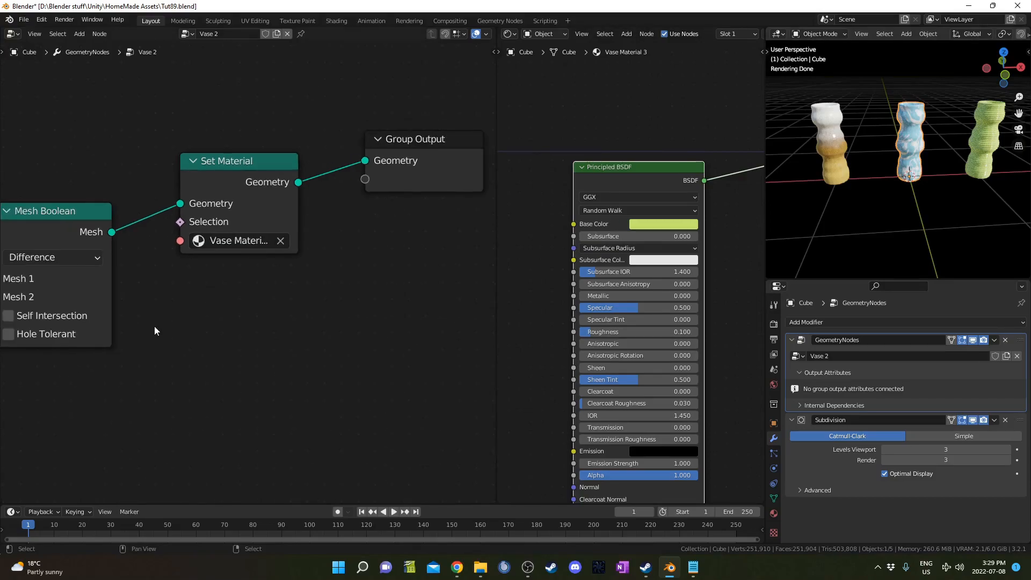
Step: Set the Noise Texture scale to 1.8 in the Vase 2 node tree
scroll(154, 331, "down", 2)
scroll(120, 246, "down", 5)
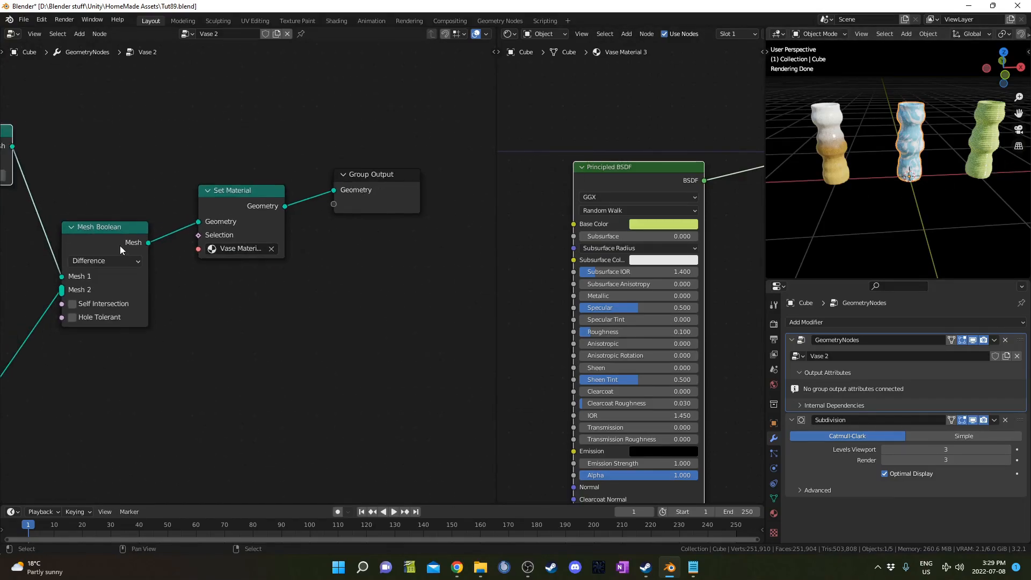
middle_click_drag(75, 337, 285, 251)
middle_click_drag(108, 291, 264, 241)
mouse_move(163, 287)
middle_mouse_down()
mouse_move(317, 249)
mouse_move(418, 243)
middle_mouse_up()
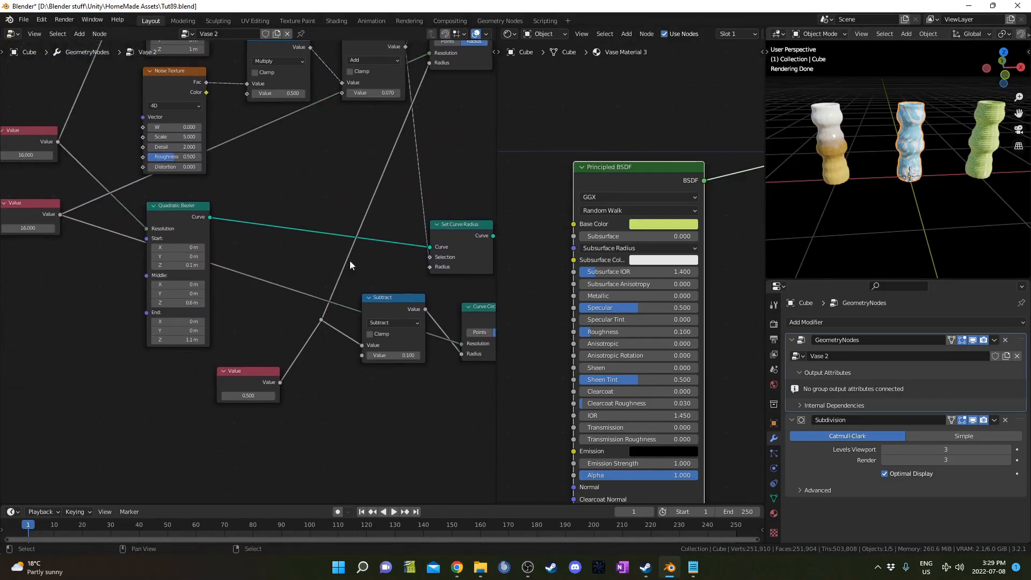
middle_click_drag(159, 186, 163, 289)
scroll(286, 256, "up", 4)
left_click(177, 241)
type("1.8")
key("Return")
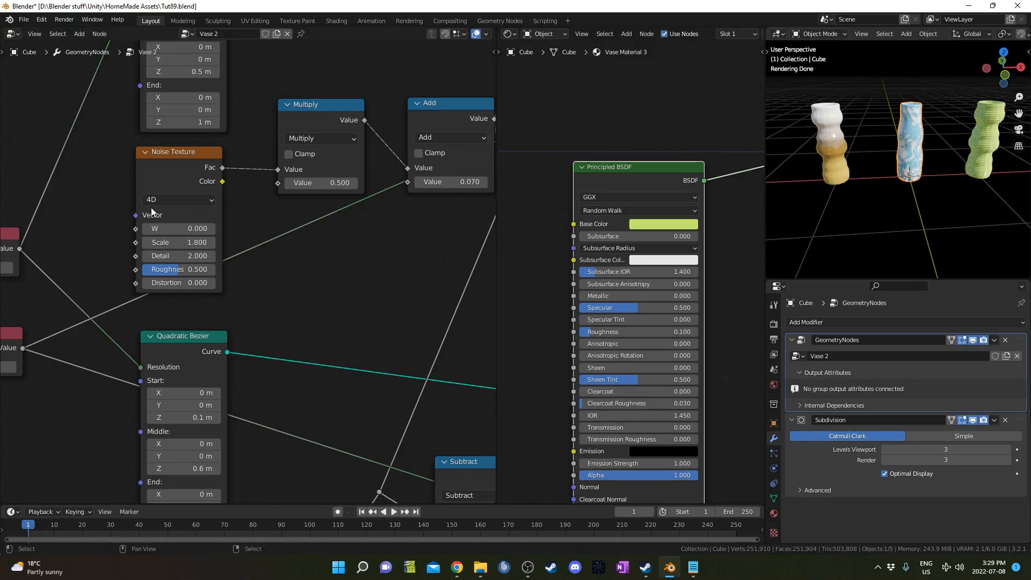
Step: Set the Noise Texture's W to about 1.84 and adjust the value of the Multiply node in the Vase 2 tree
left_click_drag(177, 228, 274, 228)
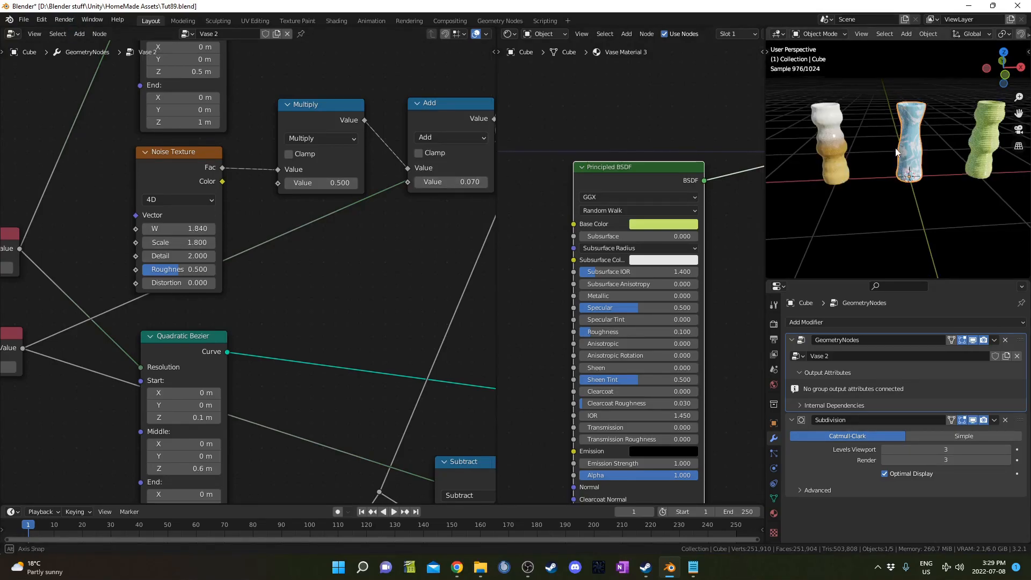
middle_click_drag(389, 193, 249, 203)
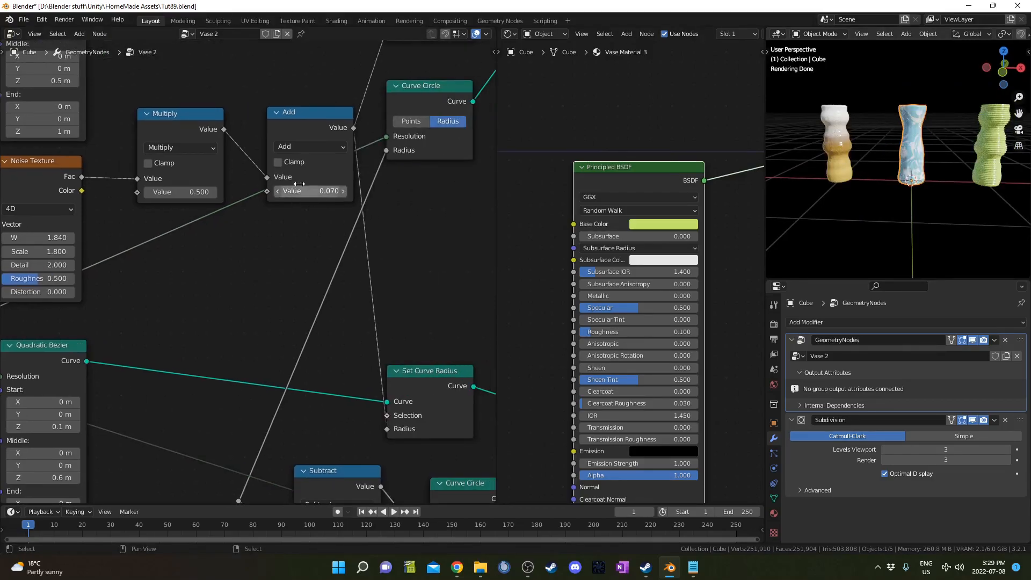
left_click_drag(181, 193, 289, 191, "shift")
Step: Select the green vase and try other W values on the Noise Texture in its Vase 3 node tree
middle_click_drag(883, 202, 932, 114)
left_click(932, 115)
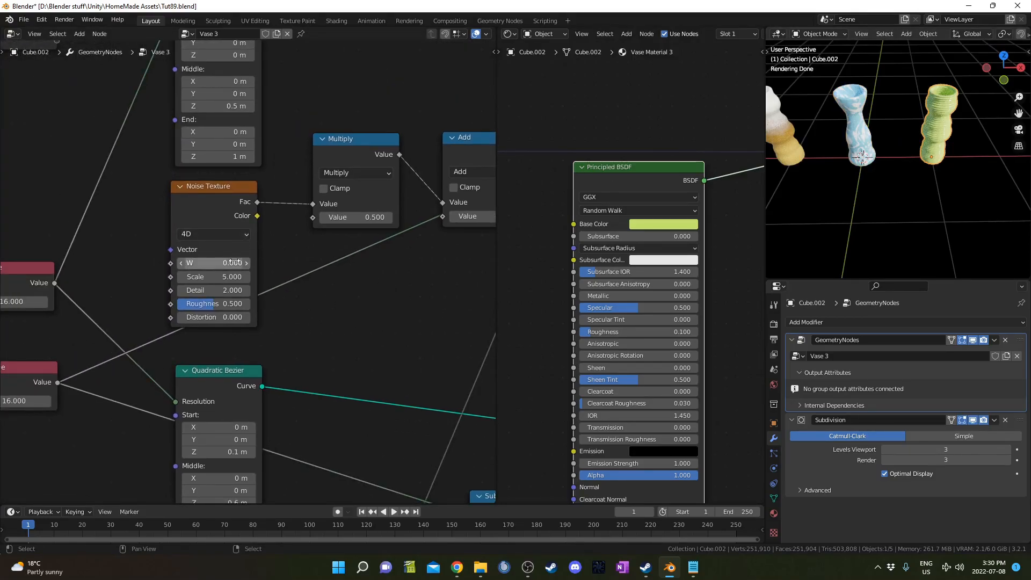
mouse_move(230, 263)
left_mouse_down()
mouse_move(250, 263)
mouse_move(202, 265)
mouse_move(220, 264)
left_mouse_up()
key("ctrl+z")
scroll(344, 292, "down", 4)
middle_click_drag(372, 269, 312, 261)
left_click_drag(170, 259, 251, 259)
Step: Assign Vase Material 3 in the Set Material node of the Vase 3 node tree
middle_click_drag(351, 266, 90, 263)
middle_click_drag(308, 206, 155, 199)
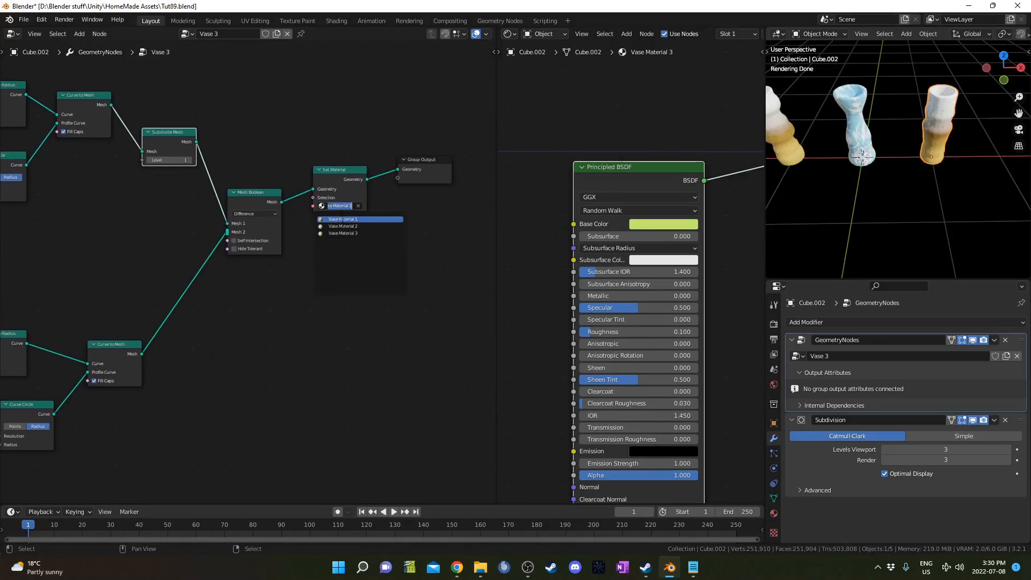
left_click(345, 235)
Step: Save the Tut89.blend file
middle_click_drag(181, 245, 315, 242)
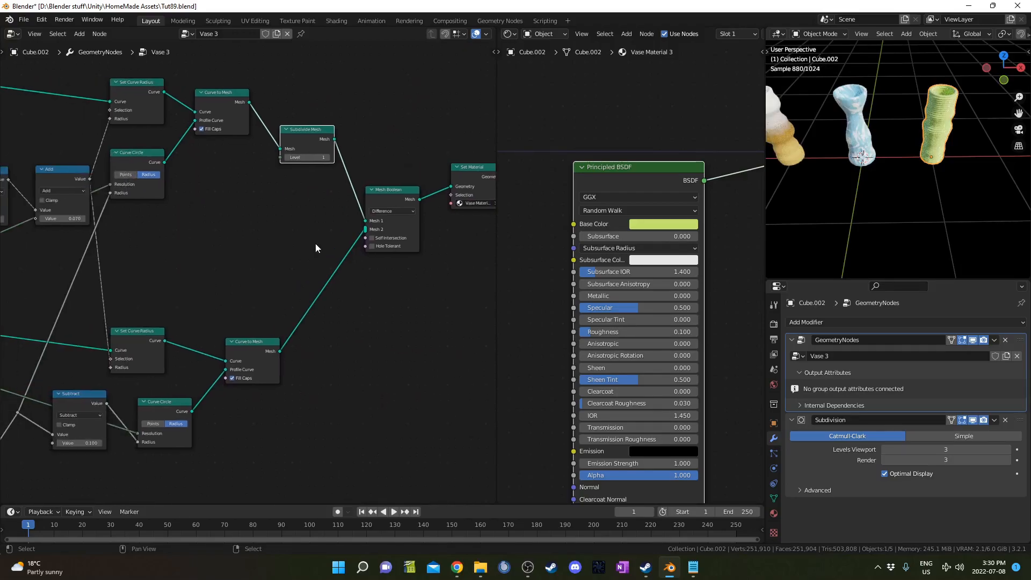
middle_click_drag(218, 250, 295, 234)
scroll(145, 269, "up", 5)
middle_click_drag(128, 274, 270, 267)
key("ctrl+s")
Step: Set the Vase 3 Noise Texture's scale to 2 and its W to about 13.77
middle_click_drag(172, 255, 315, 263)
scroll(203, 270, "up", 3)
left_click_drag(147, 197, 183, 196)
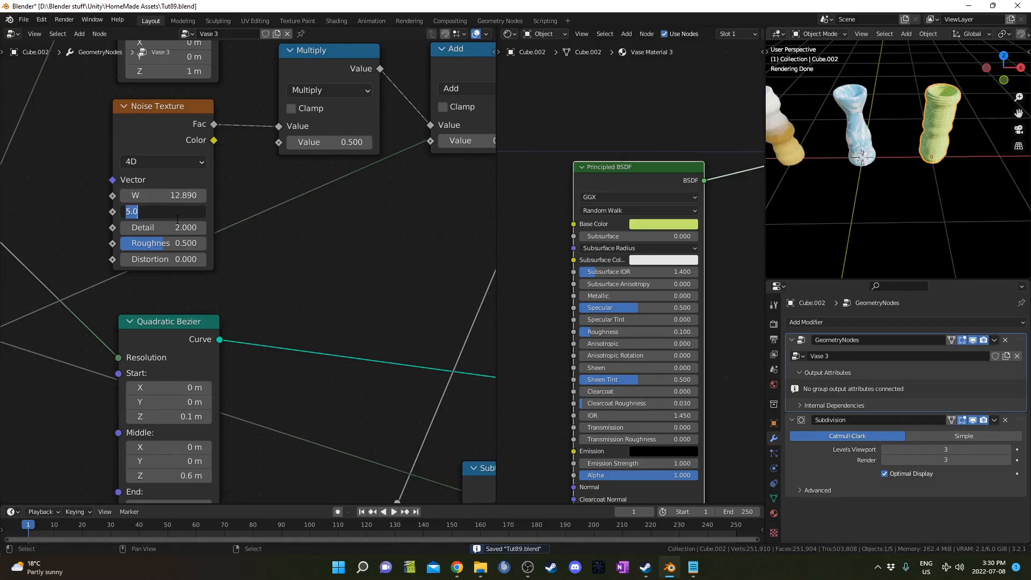
key("Return")
middle_click_drag(391, 182, 344, 197)
left_click_drag(87, 210, 136, 209, "shift")
middle_click_drag(946, 187, 936, 140)
Step: Examine the Vase Material 3 nodes and widen the shader editor to show the Wave Texture and Displacement nodes
scroll(382, 312, "down", 1)
scroll(505, 320, "down", 1)
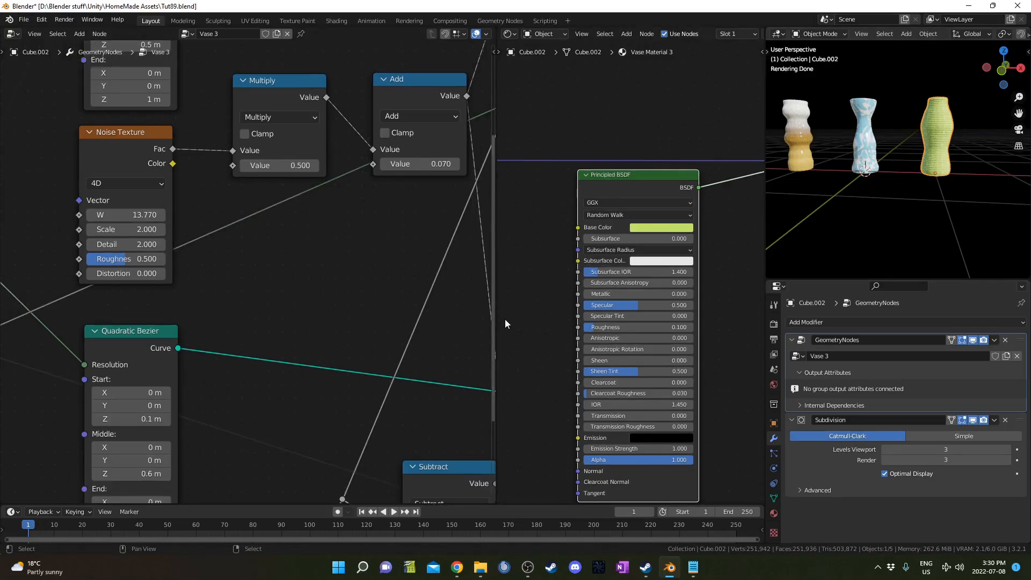
scroll(626, 301, "down", 5)
scroll(591, 285, "up", 4)
scroll(647, 267, "down", 1)
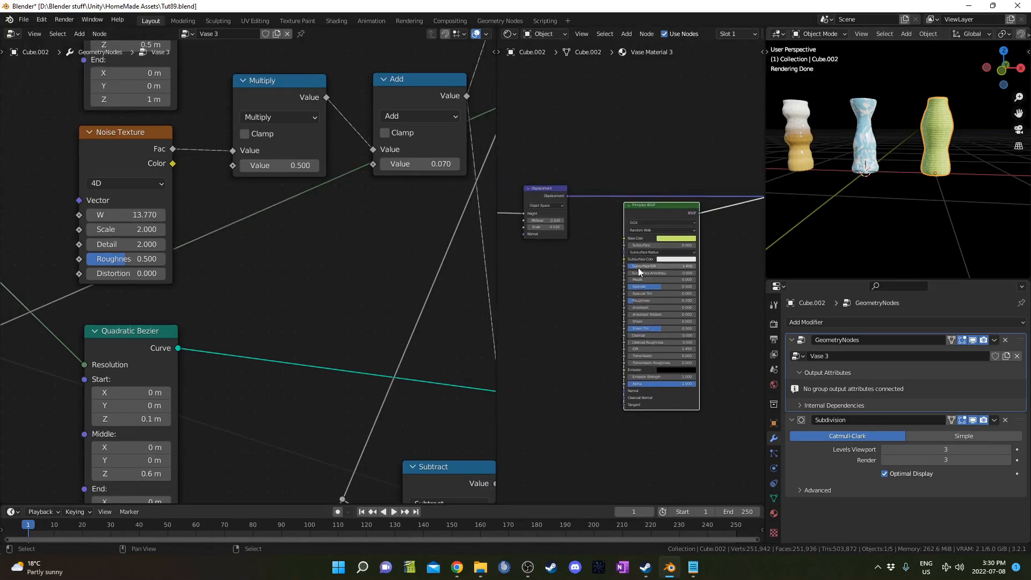
key("ctrl+space")
scroll(306, 299, "up", 3)
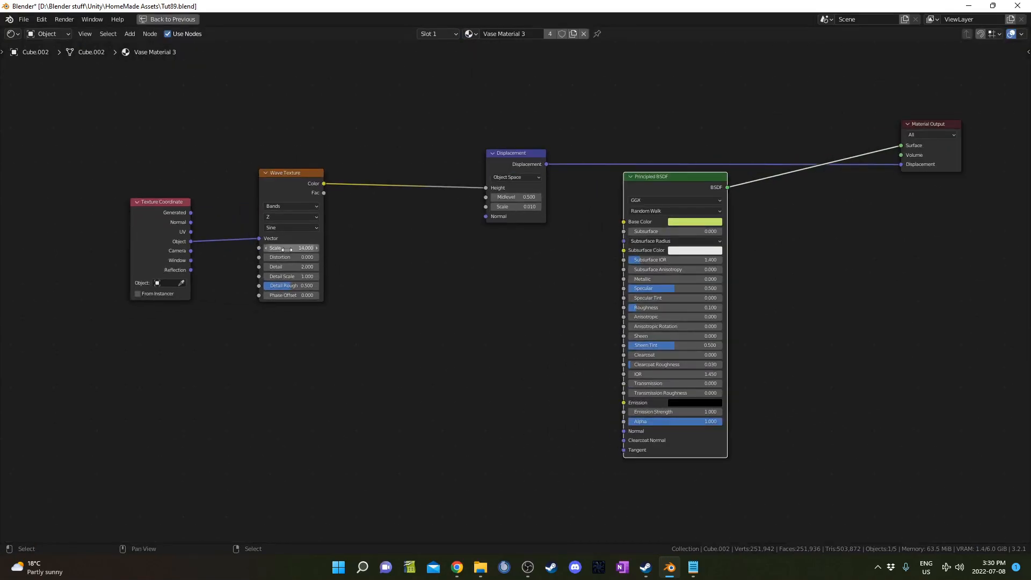
key("ctrl+space")
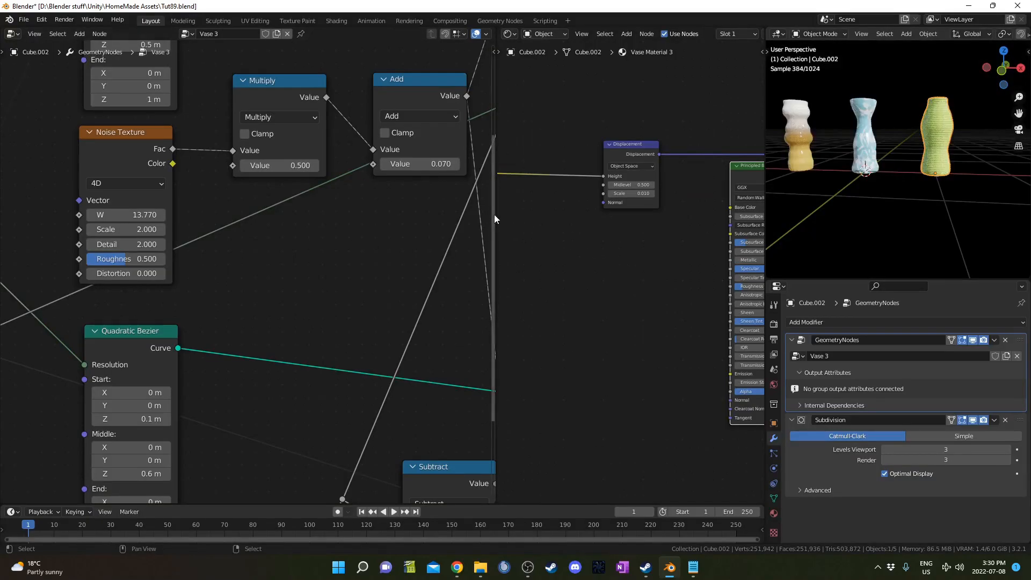
left_click_drag(499, 213, 232, 213)
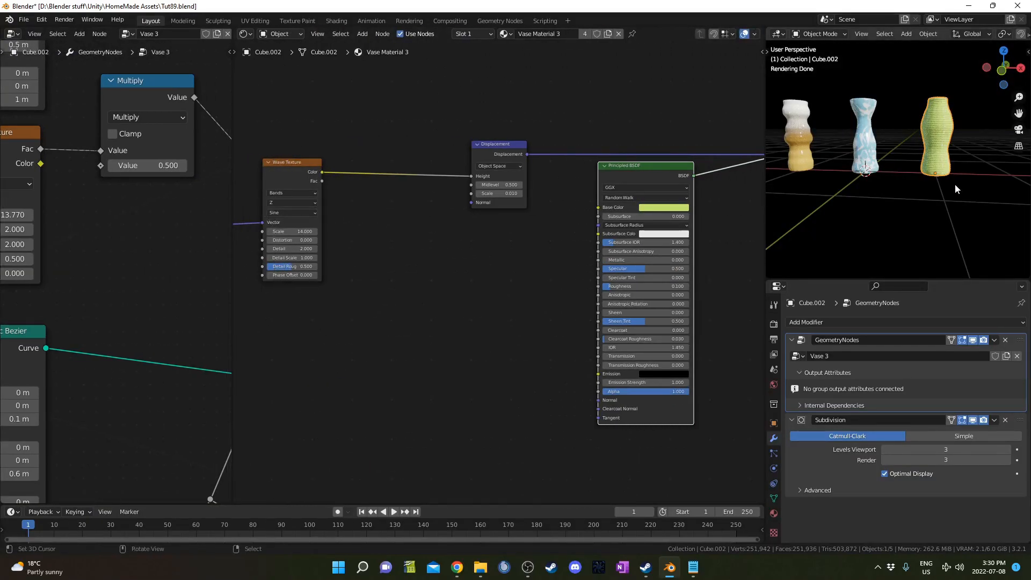
Step: Try the Diagonal bands direction on the Wave Texture of Vase Material 3, and return it to Z
scroll(966, 180, "up", 3)
middle_click_drag(986, 178, 930, 191, "shift")
scroll(505, 273, "up", 5)
middle_click_drag(269, 278, 483, 293)
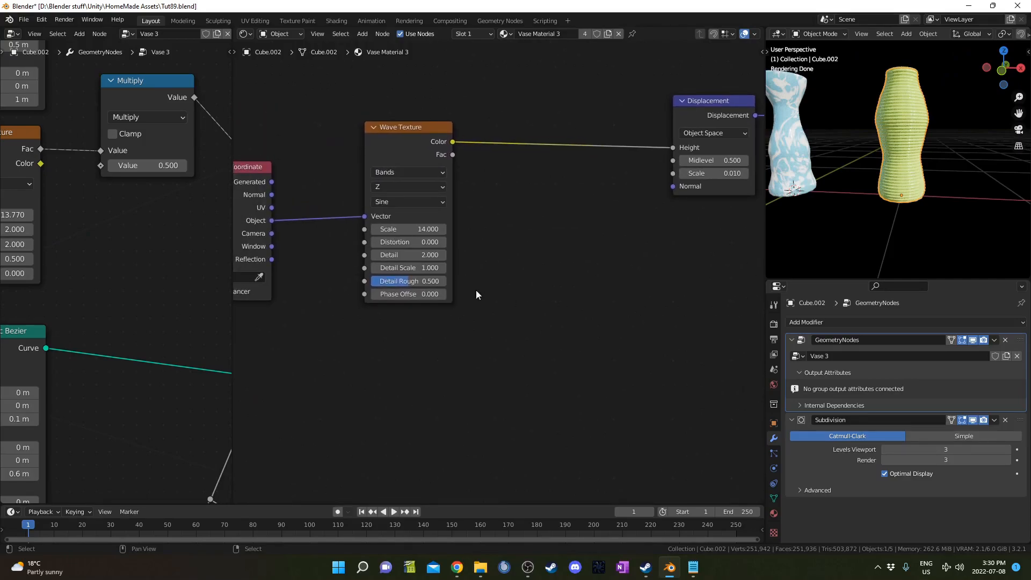
left_click(417, 173)
left_click(404, 188)
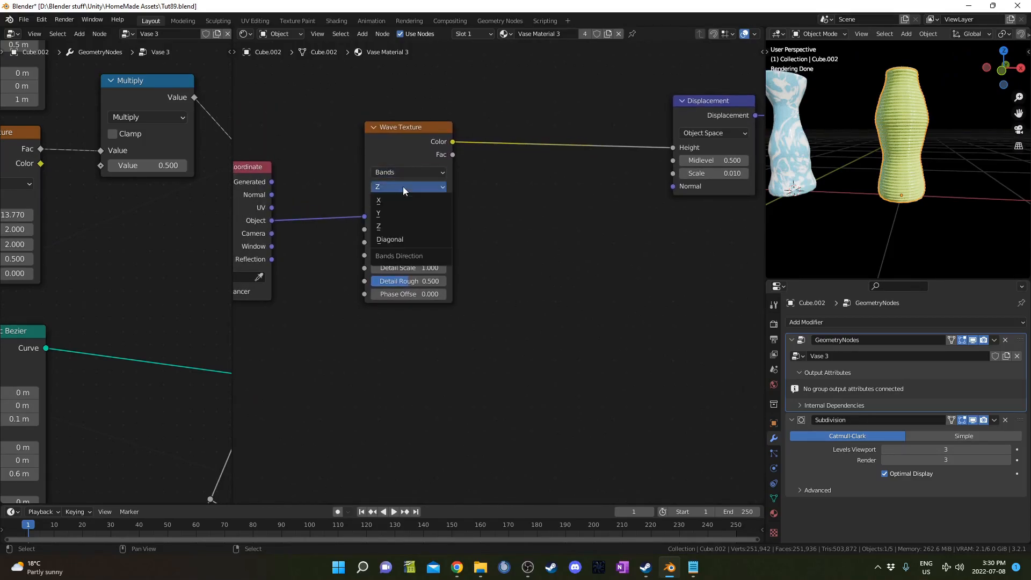
left_click(401, 239)
middle_click_drag(816, 188, 848, 202)
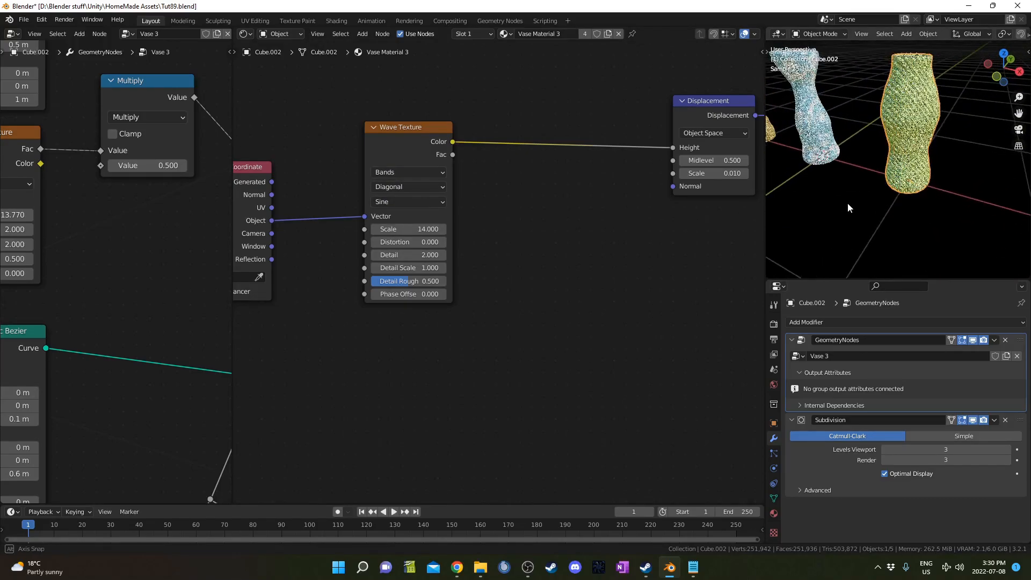
left_click(430, 188)
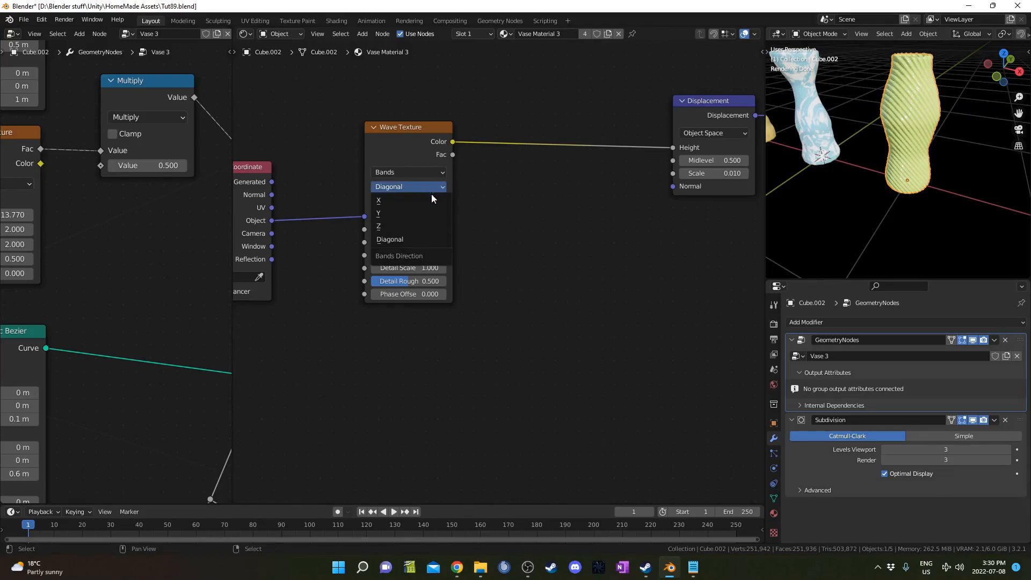
left_click(421, 222)
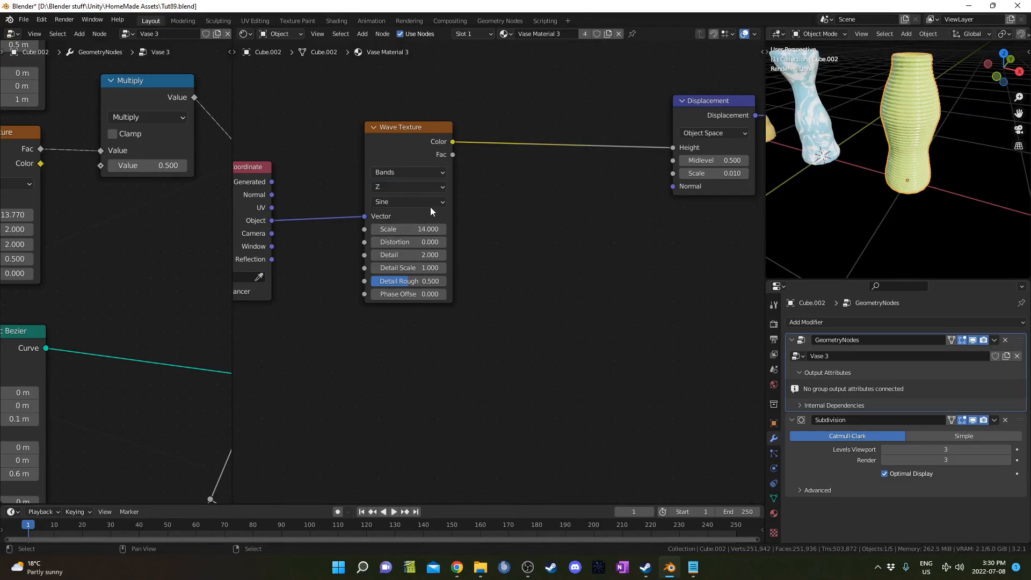
Step: Set the Wave Texture's wave profile to Saw and inspect the ridges on the green vase up close
left_click(431, 202)
left_click(420, 229)
scroll(977, 156, "up", 2)
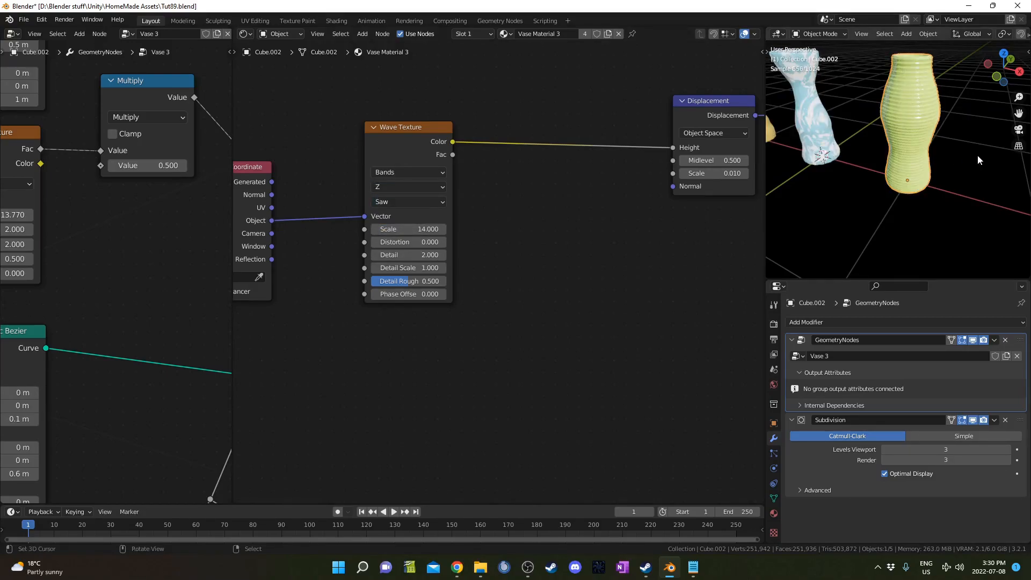
scroll(951, 134, "up", 1)
middle_click_drag(949, 132, 889, 179, "shift")
middle_click_drag(889, 180, 885, 163)
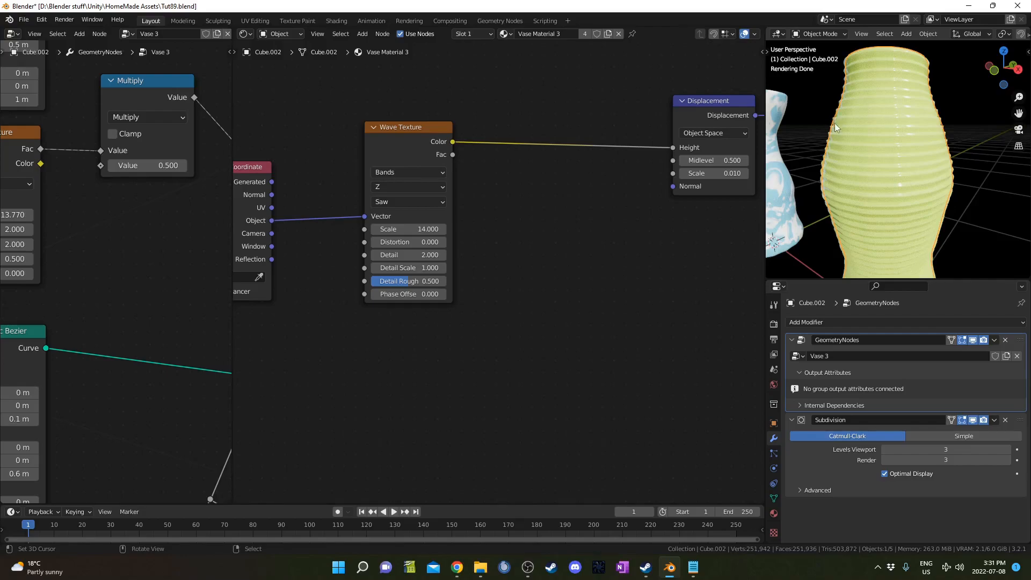
Step: Add a ColorRamp node between the Wave Texture and the Displacement node
middle_click_drag(575, 255, 548, 286)
key("shift+a")
left_click(548, 286)
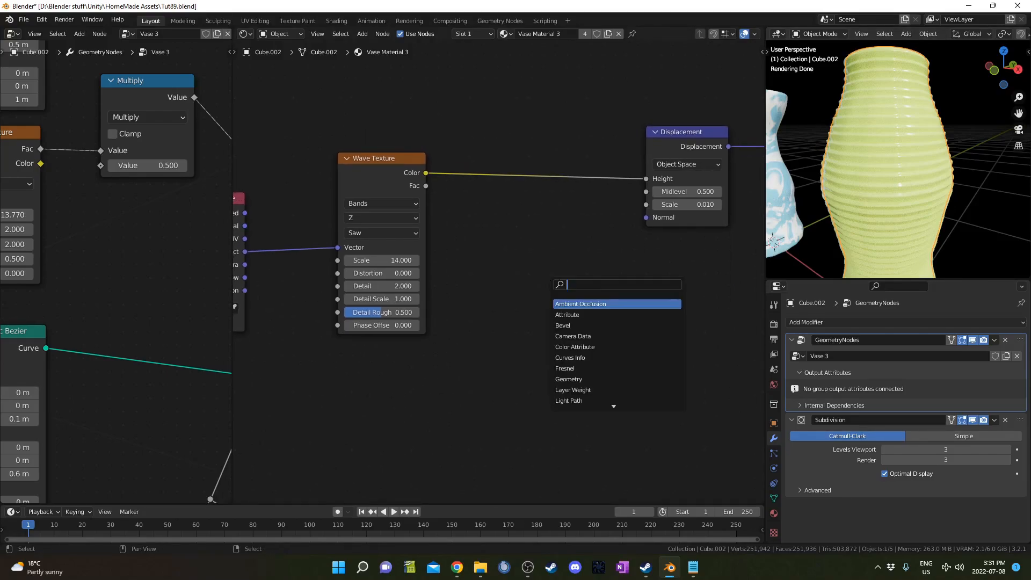
type("colorr")
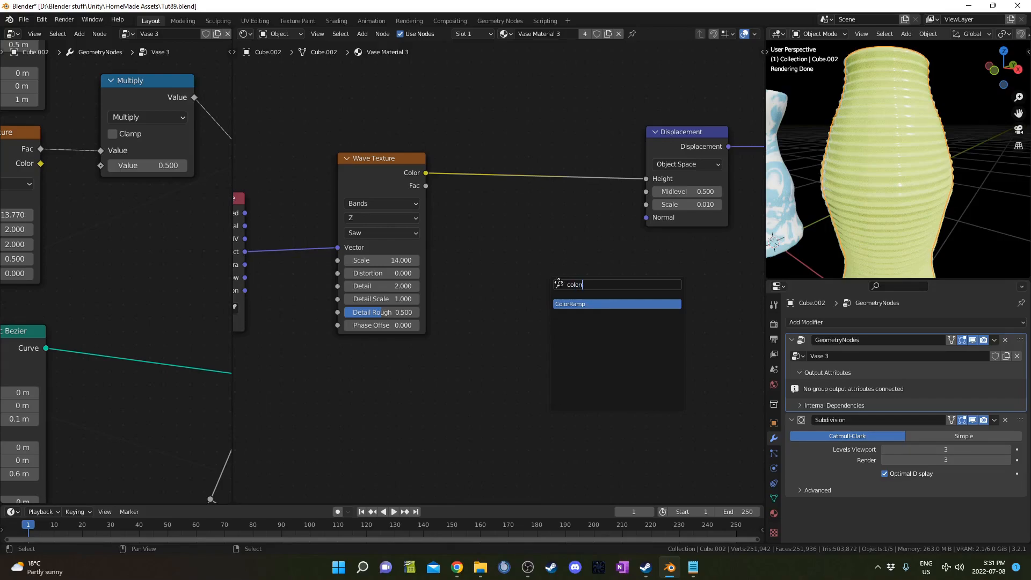
key("Return")
left_click(514, 177)
Step: Flip the ColorRamp, inspect the ridges on the vase, and deselect all objects
left_click(517, 199)
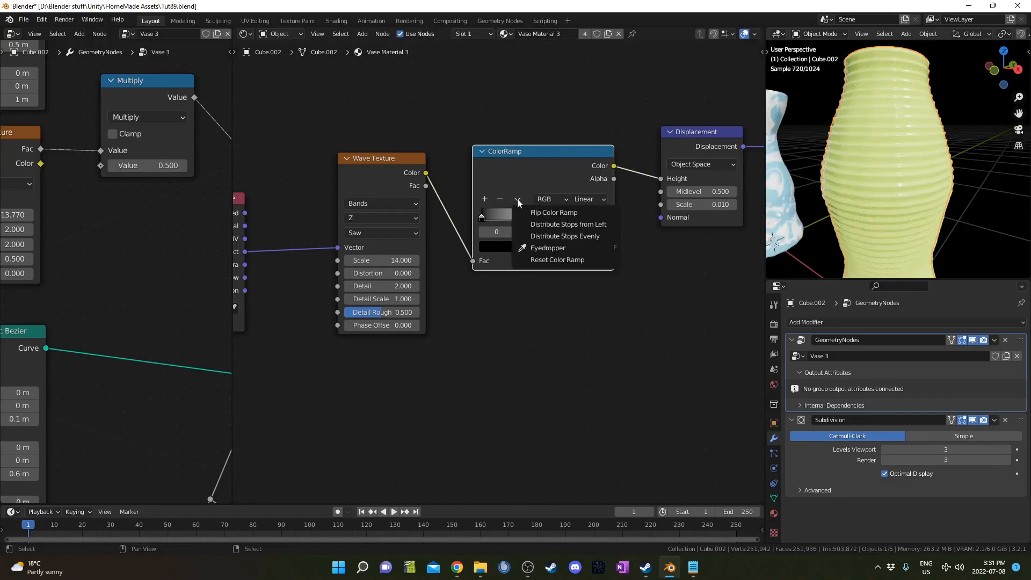
left_click(563, 214)
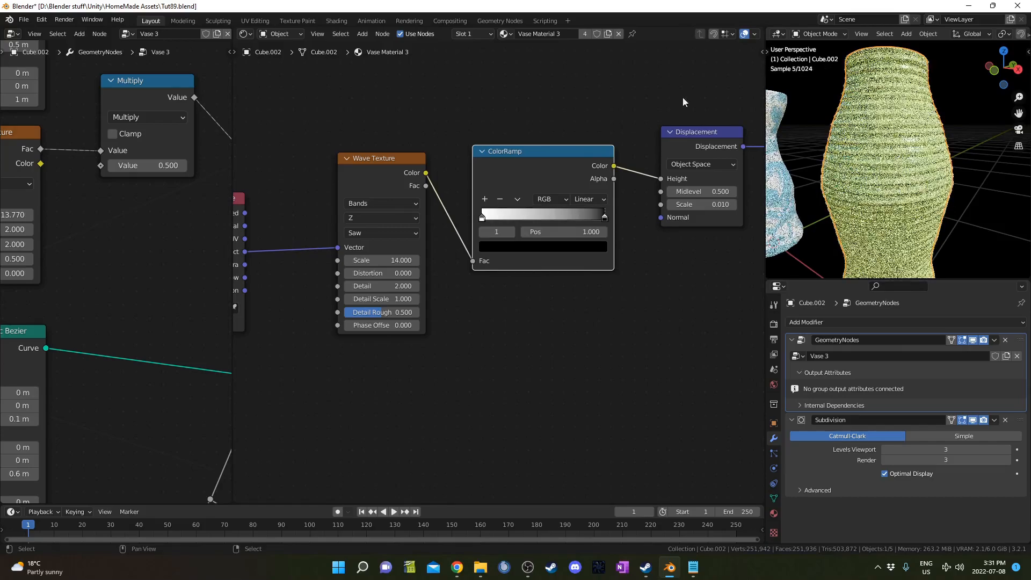
middle_click_drag(879, 127, 913, 137)
key("alt+a")
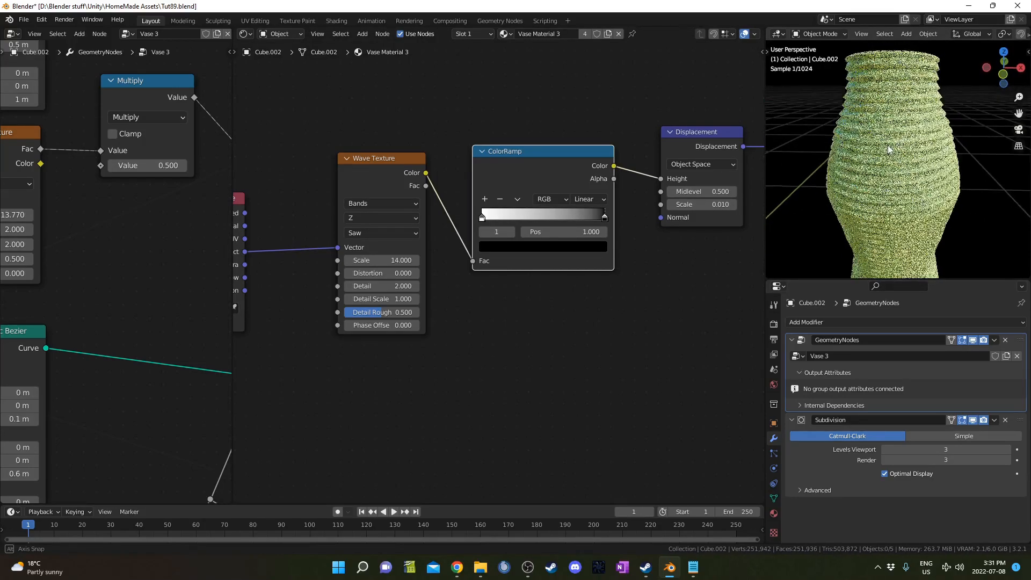
Step: Remove the ColorRamp while keeping the Wave Texture linked to the Displacement height, and set the wave profile back to Sine
left_click_drag(541, 146, 519, 292)
key("ctrl+x")
left_click(377, 233)
left_click(385, 253)
scroll(902, 143, "down", 5)
middle_click_drag(900, 140, 842, 158)
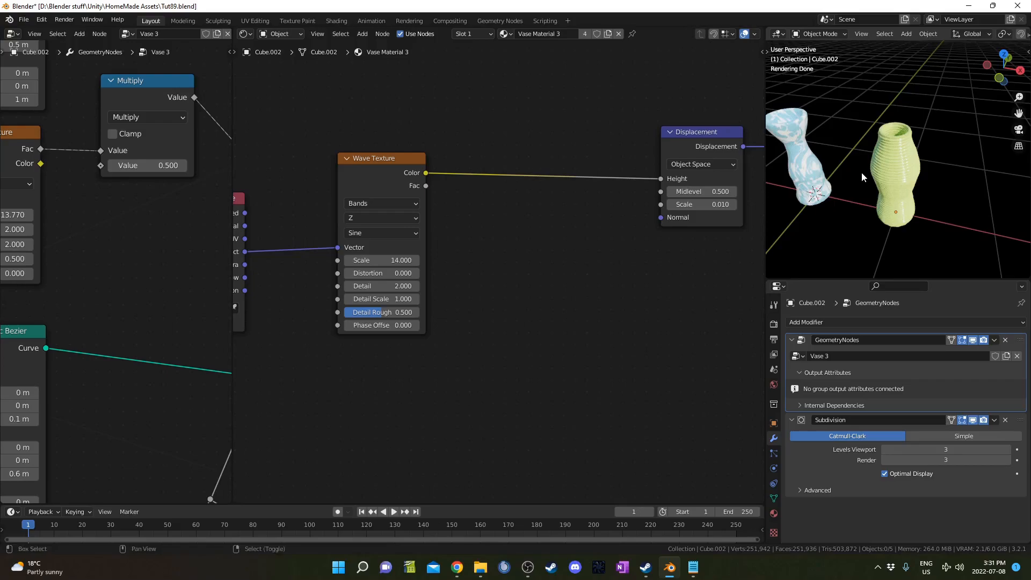
Step: Add a plane beneath the three vases and scale it up into a large floor
scroll(861, 171, "down", 3)
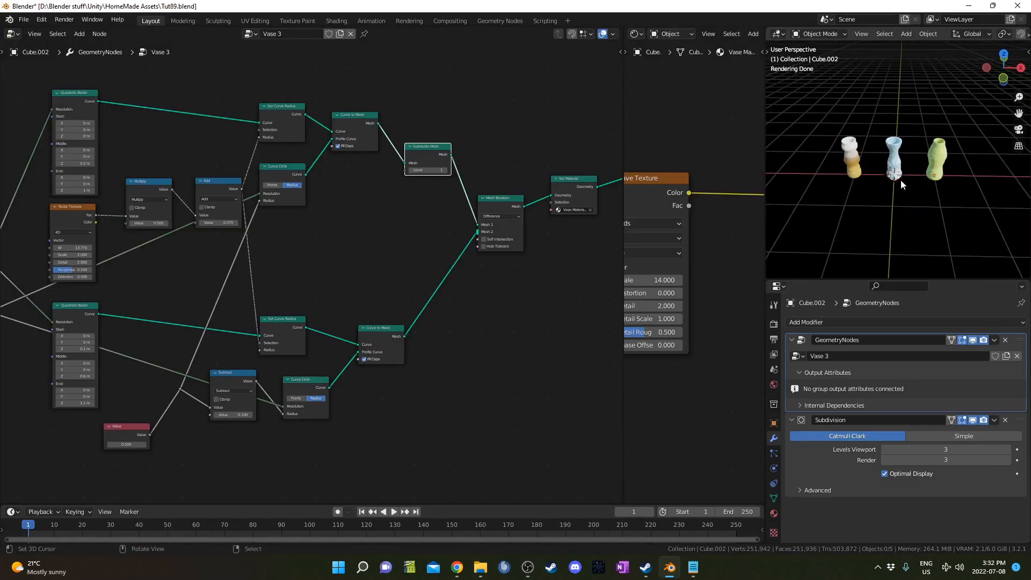
middle_click_drag(902, 184, 888, 164)
key("shift+a")
mouse_move(888, 165)
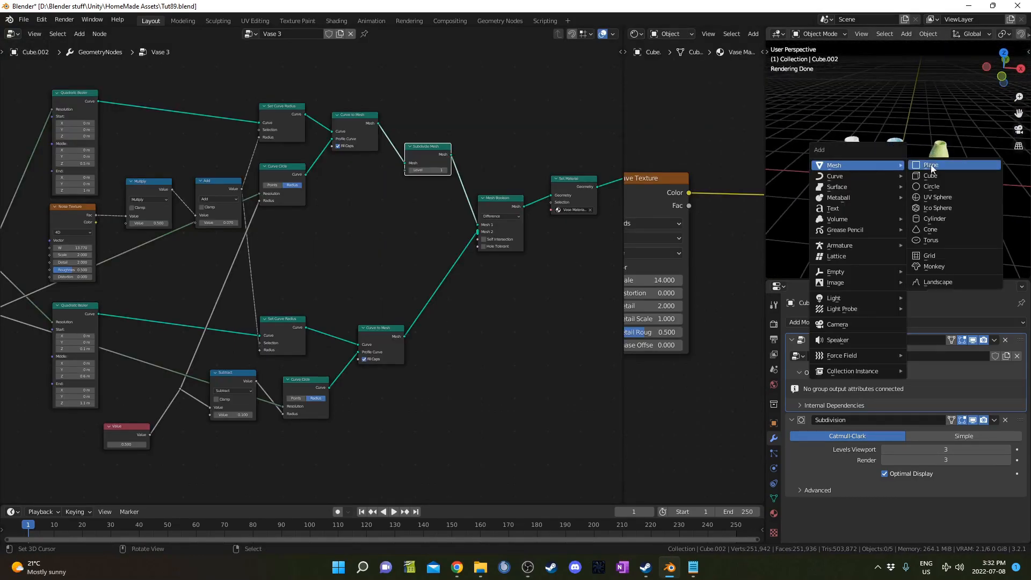
left_click(931, 166)
key("s")
left_click(991, 246)
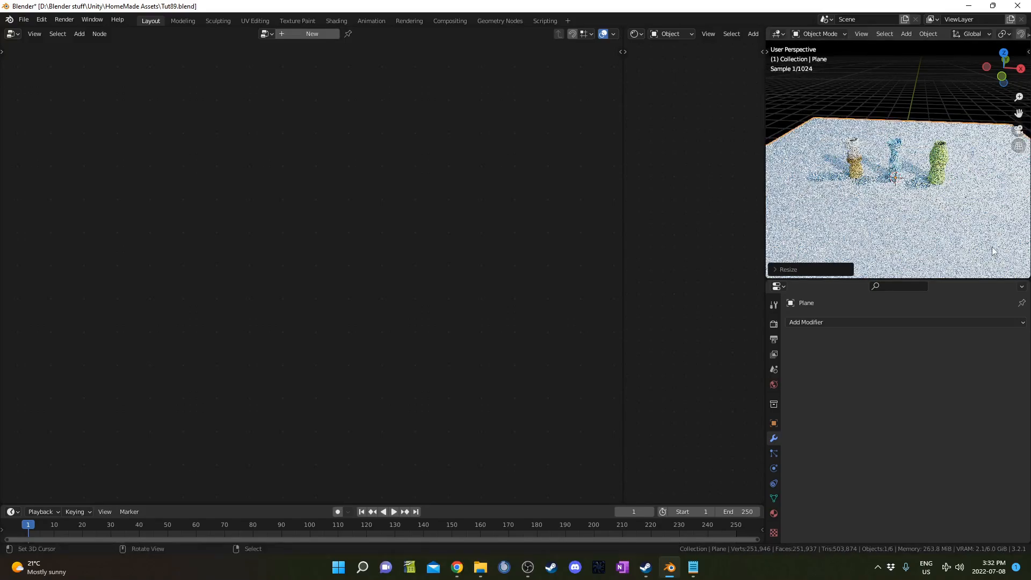
Step: In Edit Mode, extrude the plane's edge behind the vases upward along Z to form a tall back wall
middle_click_drag(917, 124, 873, 177)
key("Tab")
left_click(957, 118)
key("e")
key("z")
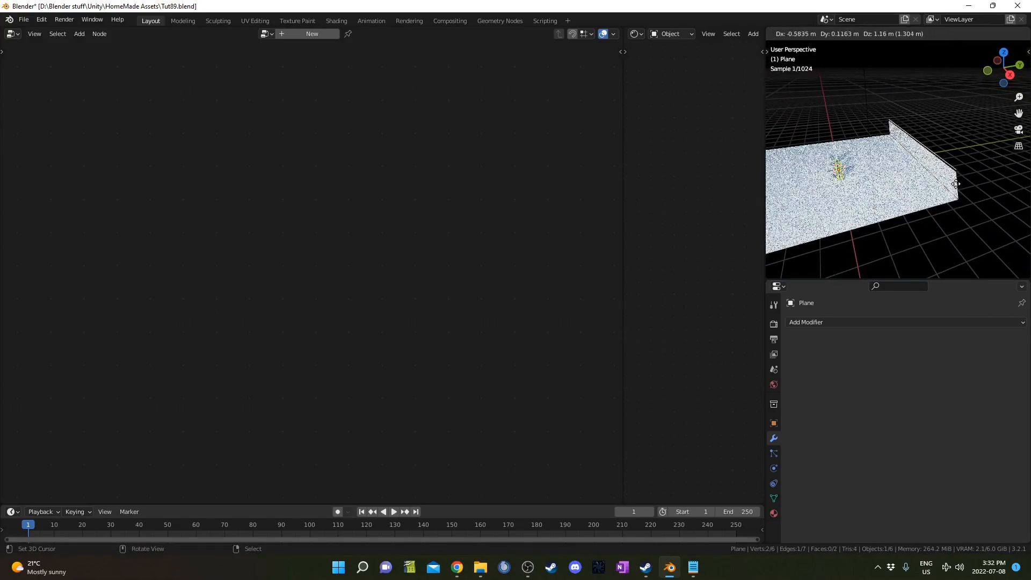
left_click(935, 73)
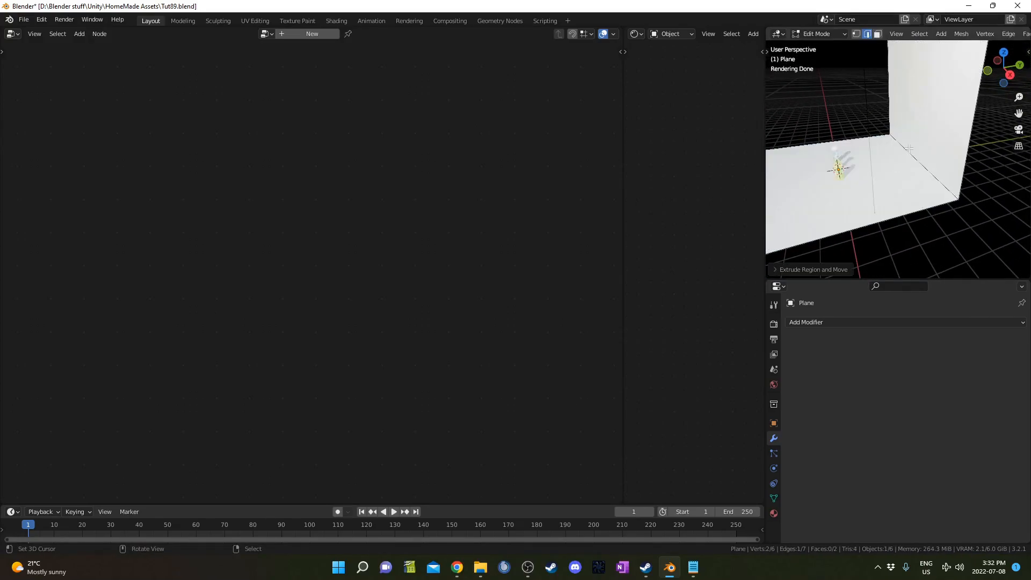
Step: Bevel the edge between the floor and back wall about 0.64 m wide with 6 segments to form a curved sweep
right_click(909, 148)
key("ctrl+b")
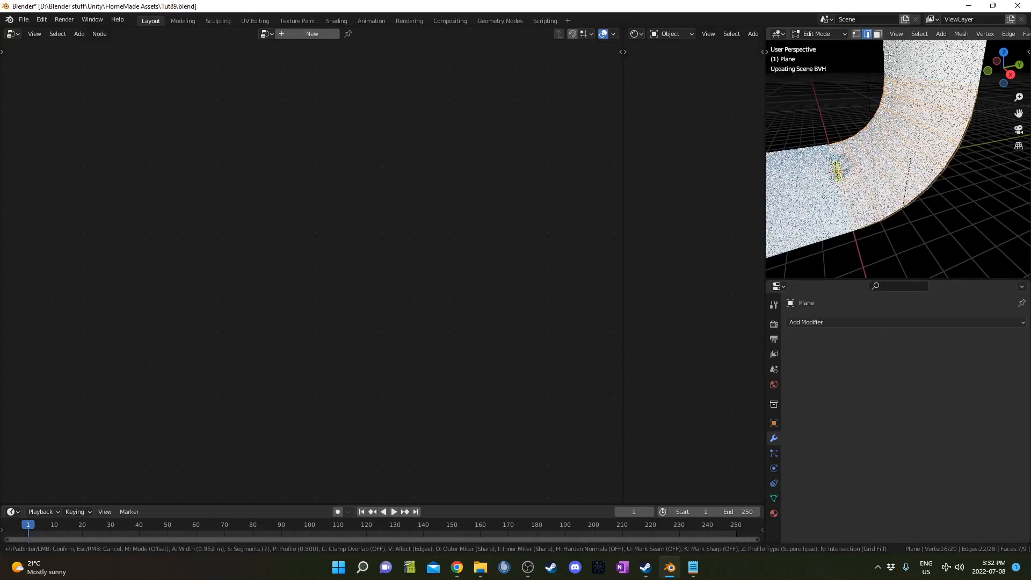
scroll(893, 269, "down", 5)
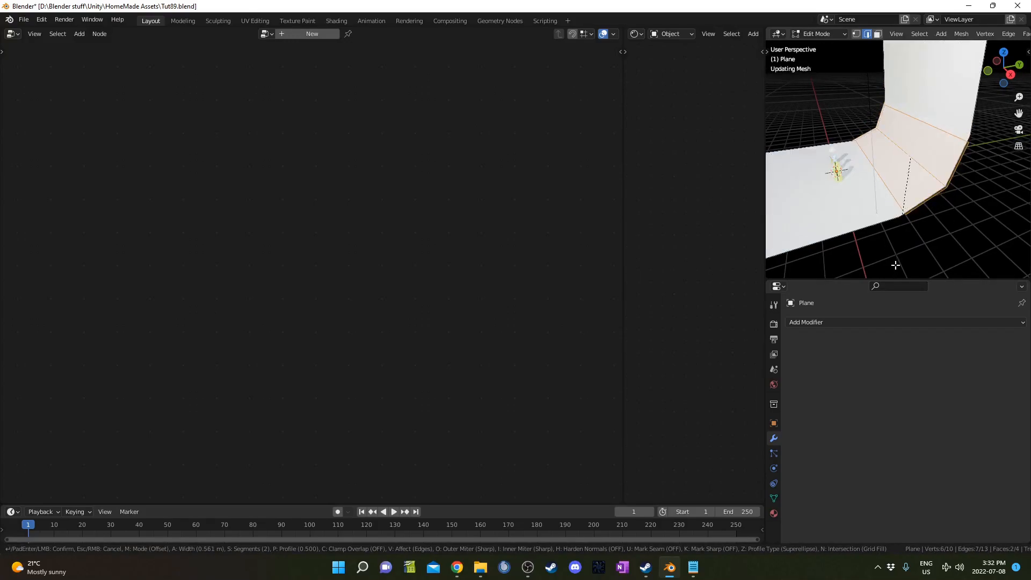
scroll(894, 263, "up", 4)
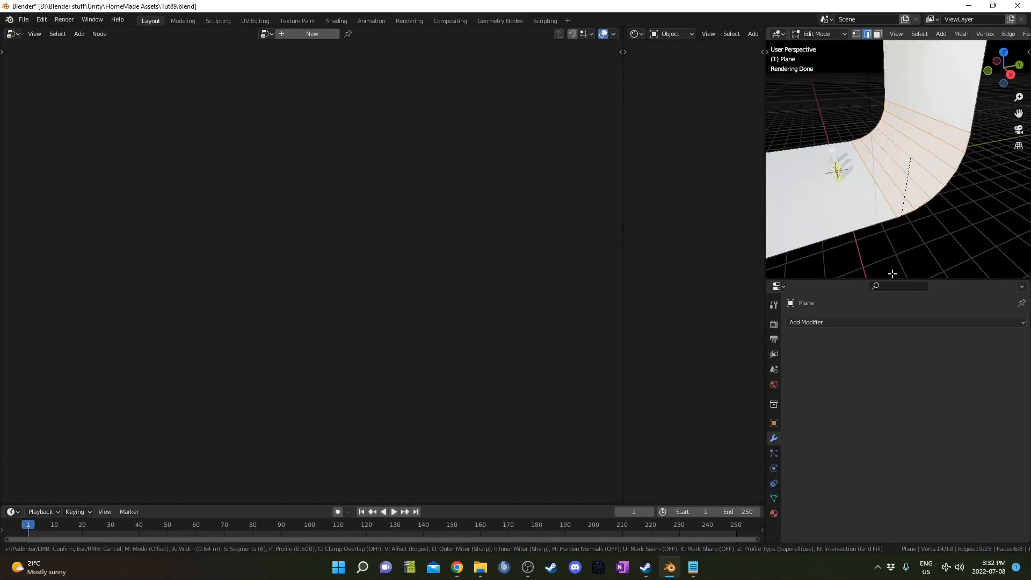
left_click(893, 274)
Step: Leave Edit Mode and shade the curved backdrop smooth
key("Tab")
middle_click_drag(917, 176, 894, 171)
right_click(894, 170)
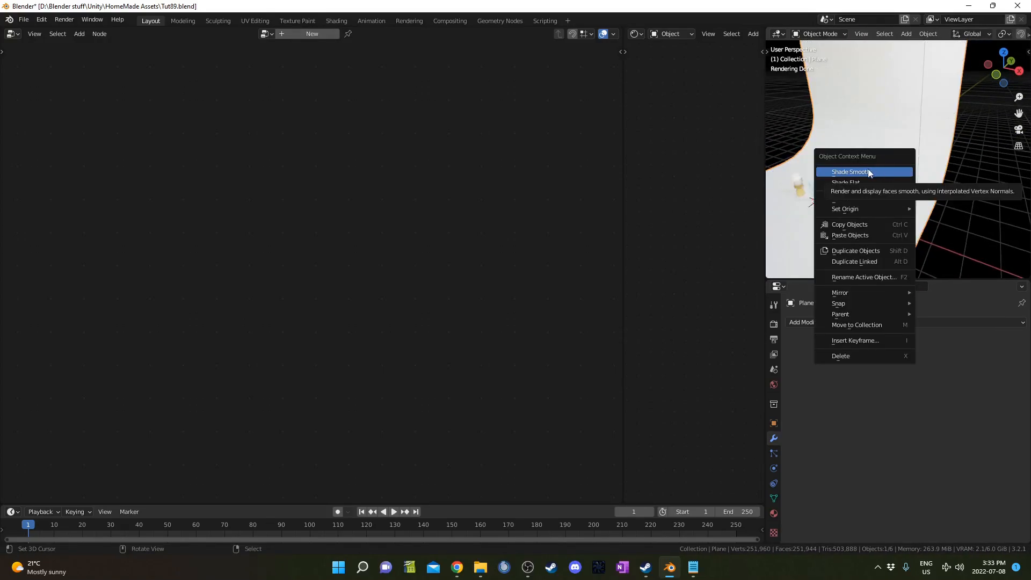
left_click(877, 169)
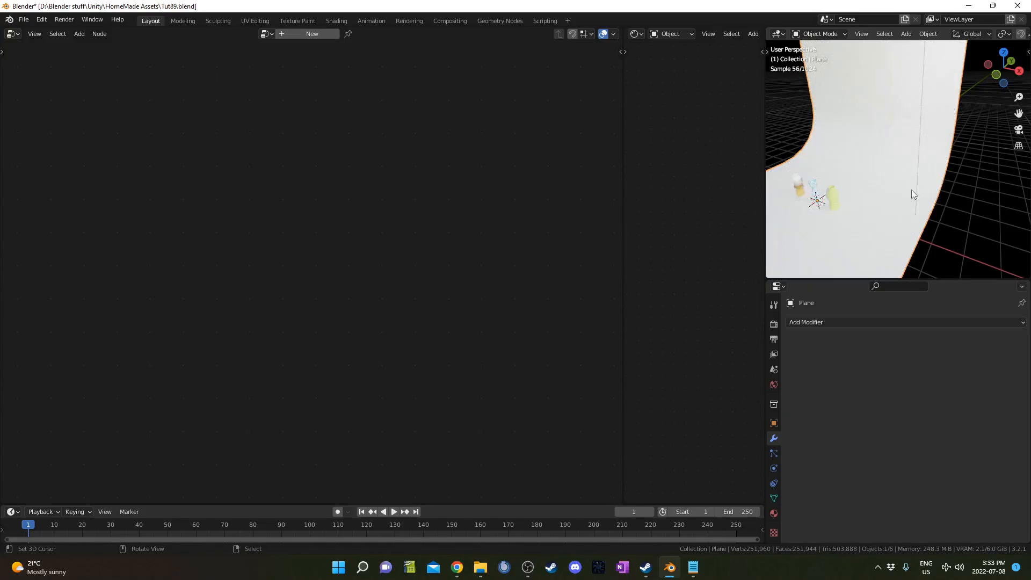
middle_click_drag(912, 189, 927, 156)
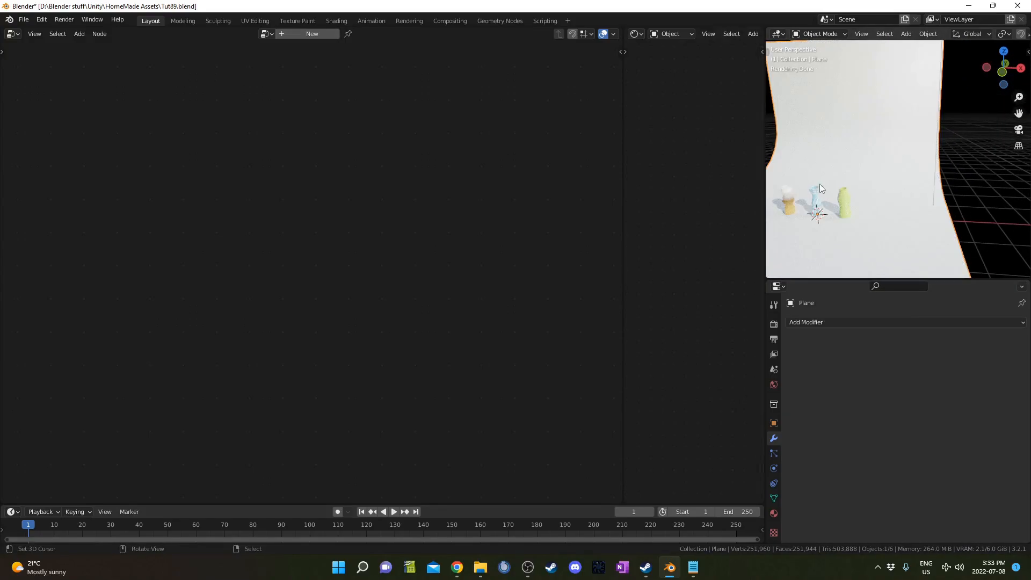
Step: Look through the camera and pull it back along its local Z to about Y -5.18 m, bringing all three vases into view
left_click(816, 202)
key("KP_1")
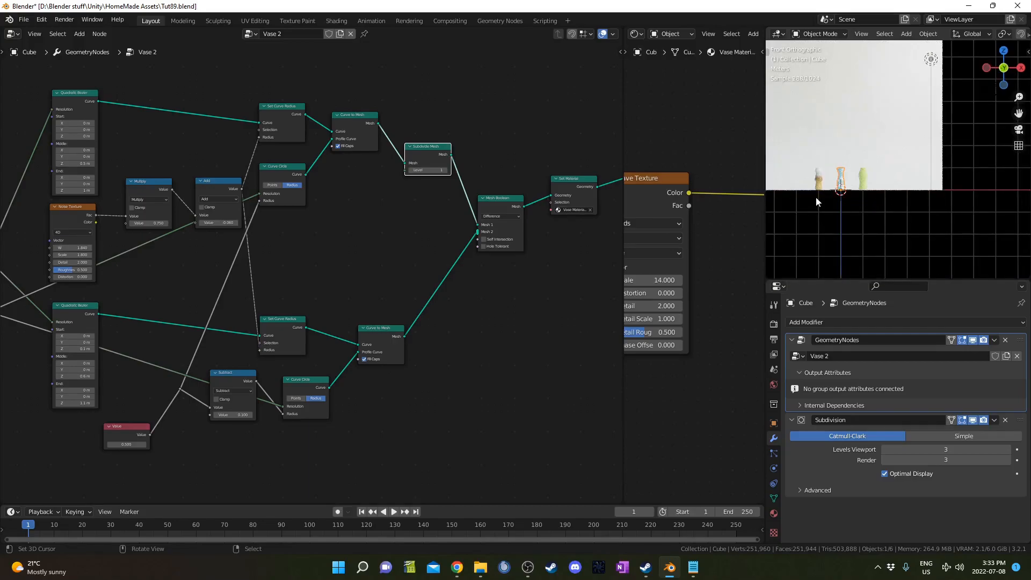
key("KP_Decimal")
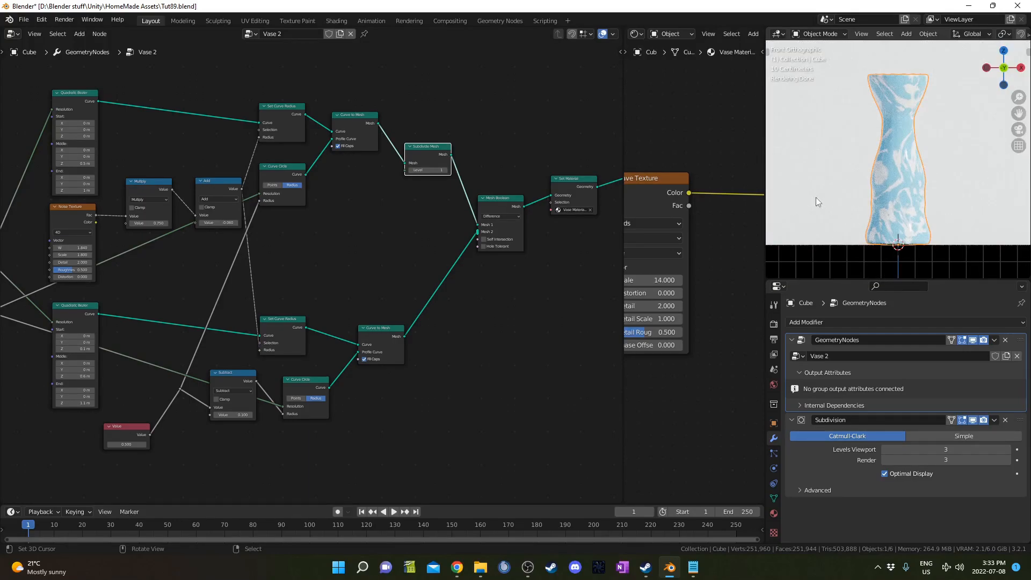
key("KP_0")
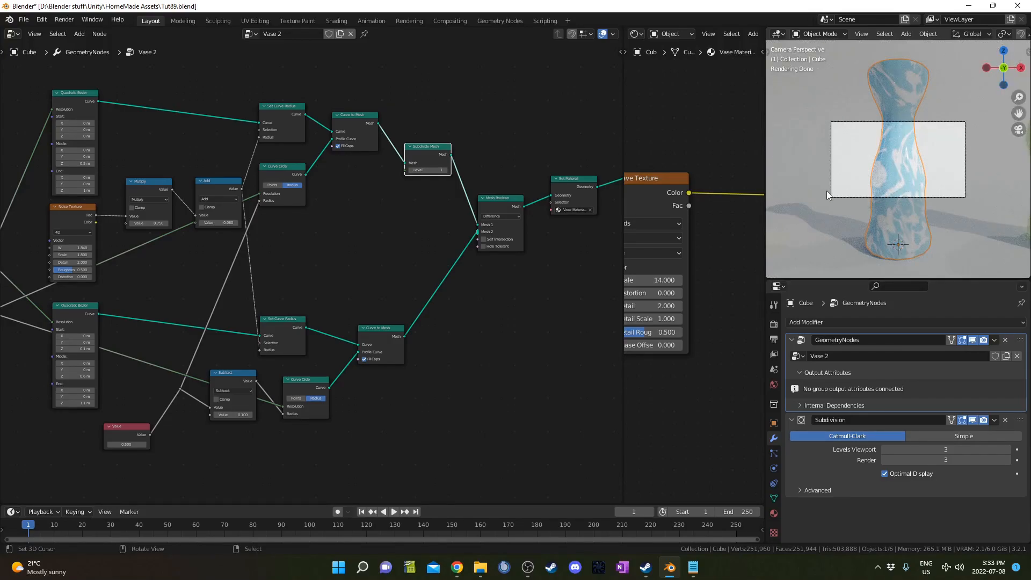
left_click(924, 196)
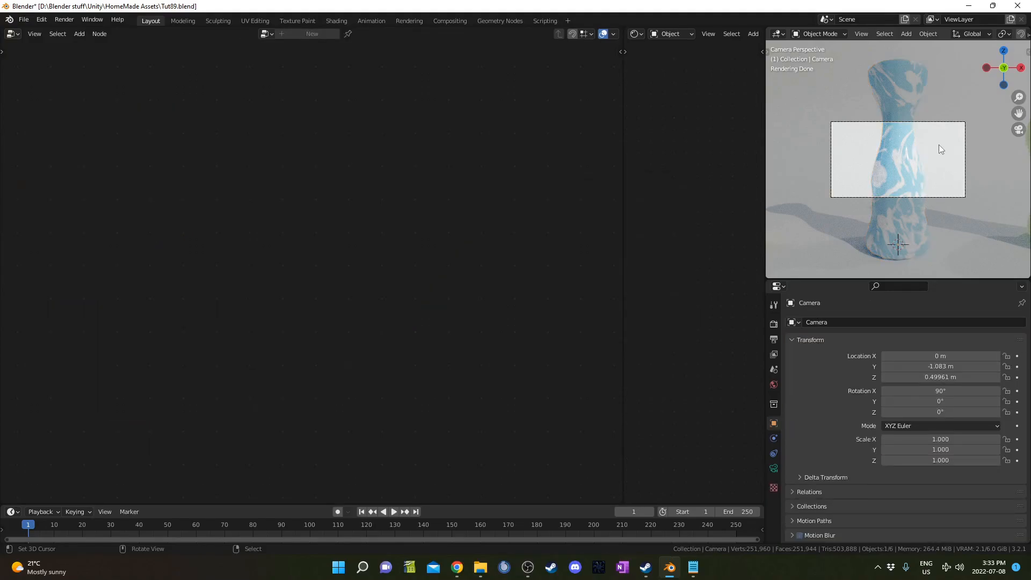
key("g")
key("z")
key("z")
left_click(944, 168)
Step: Tilt the camera about X to roughly 79.6°, raise it along global Z, and fit the camera frame to the viewport
key("r")
key("x")
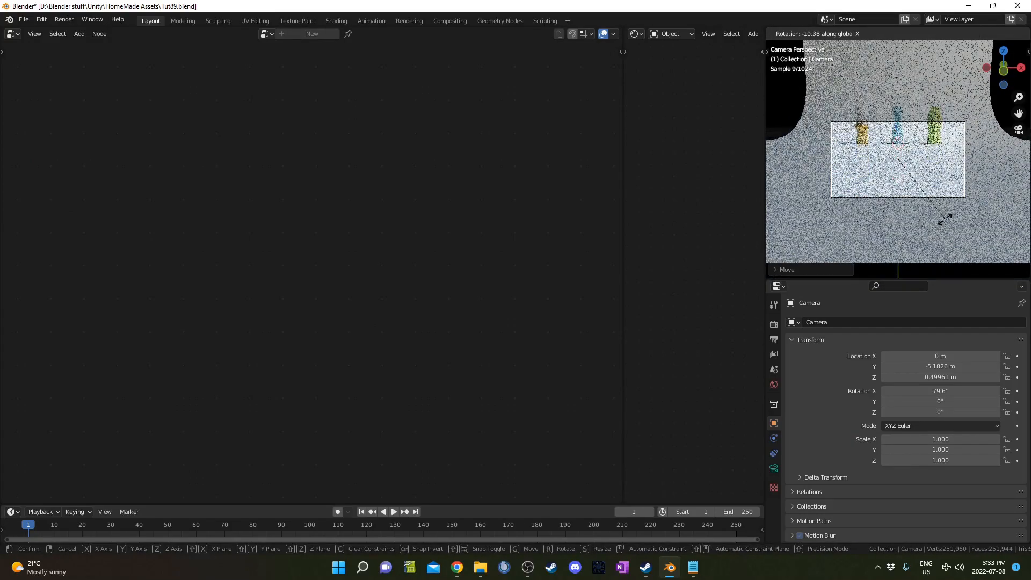
left_click(945, 219)
key("g")
key("z")
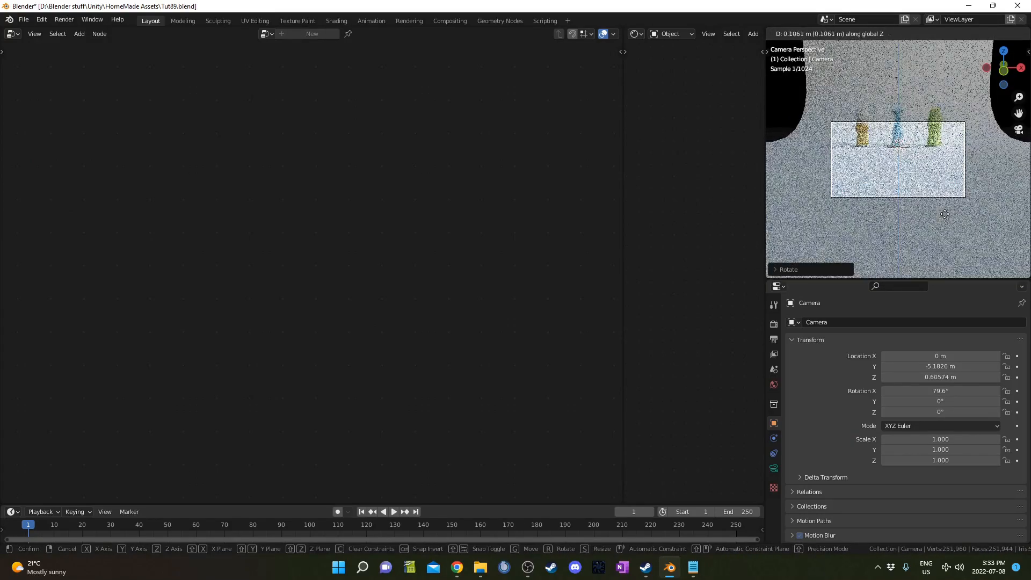
left_click(949, 189)
key("Home")
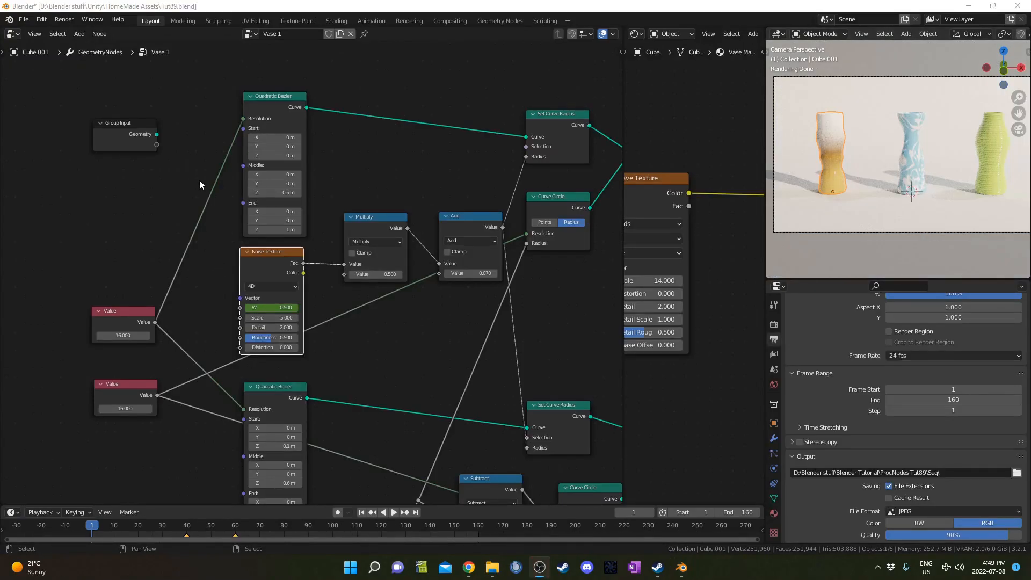
Step: Expose the Noise Texture's W, the Add node's value and the Multiply node's value as group inputs of Vase 1
scroll(221, 259, "up", 3)
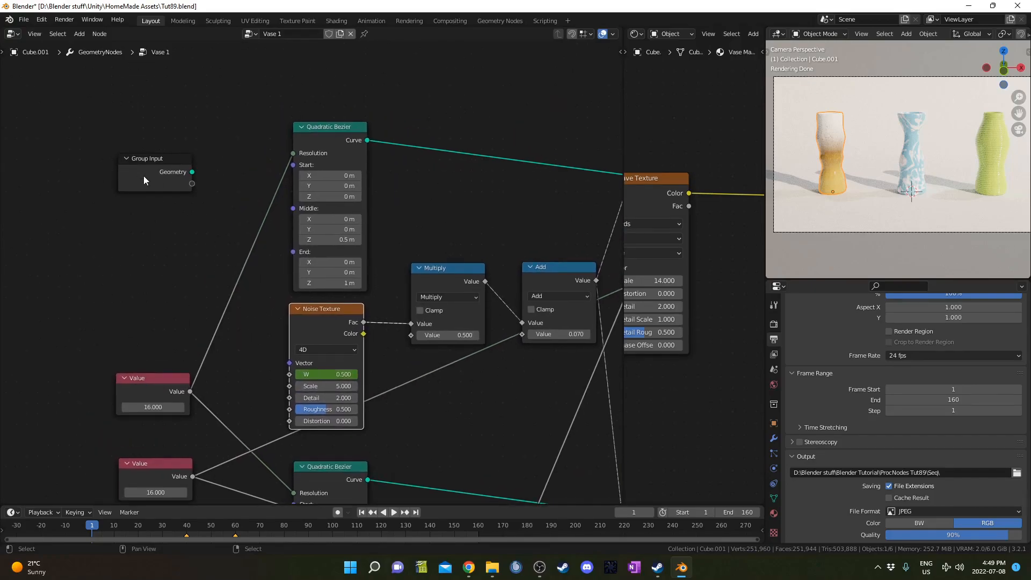
left_click_drag(143, 175, 144, 191)
left_click_drag(288, 375, 197, 199)
middle_click_drag(389, 390, 370, 303)
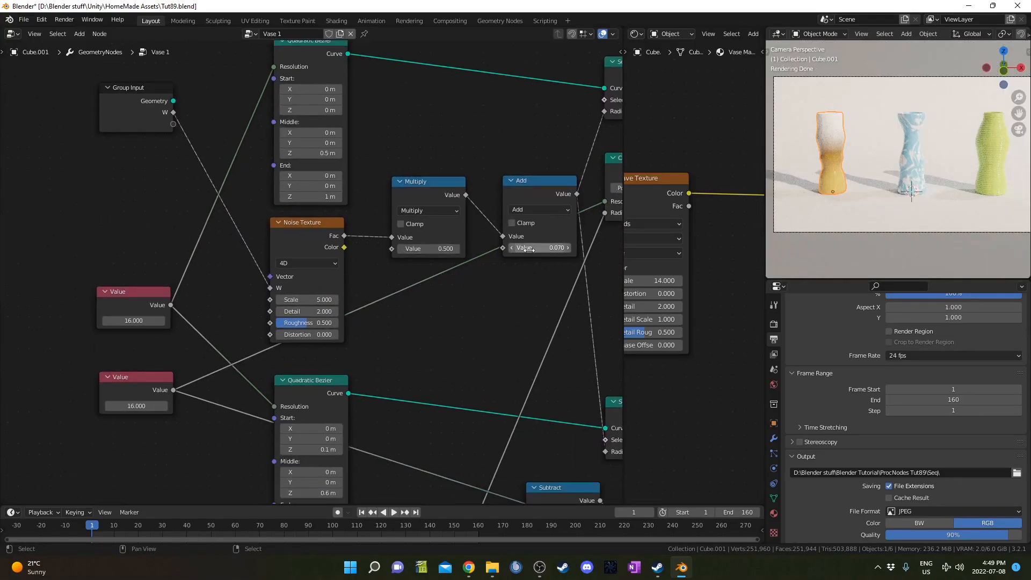
left_click_drag(502, 248, 175, 126)
left_click_drag(392, 250, 173, 137)
middle_click_drag(445, 308, 430, 288)
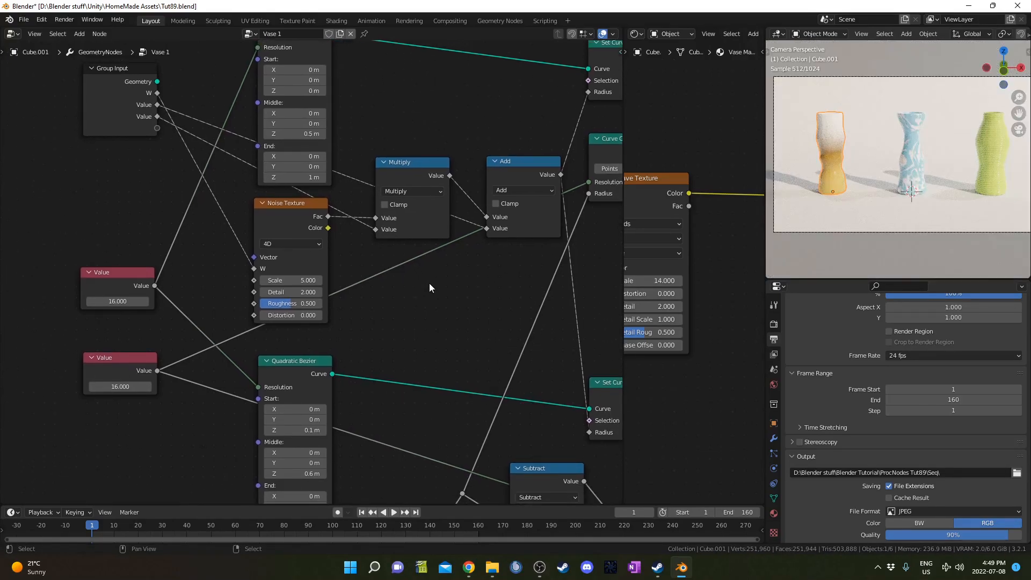
Step: Show the node group's input settings and remove the Geometry input
key("n")
left_click(617, 80)
left_click(617, 100)
left_click(617, 122)
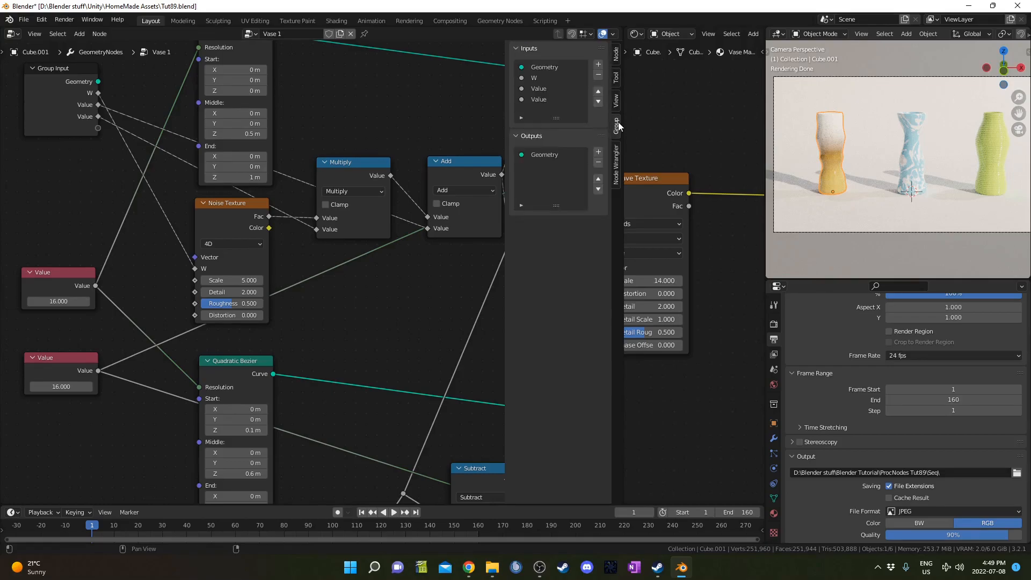
left_click(542, 66)
left_click(597, 74)
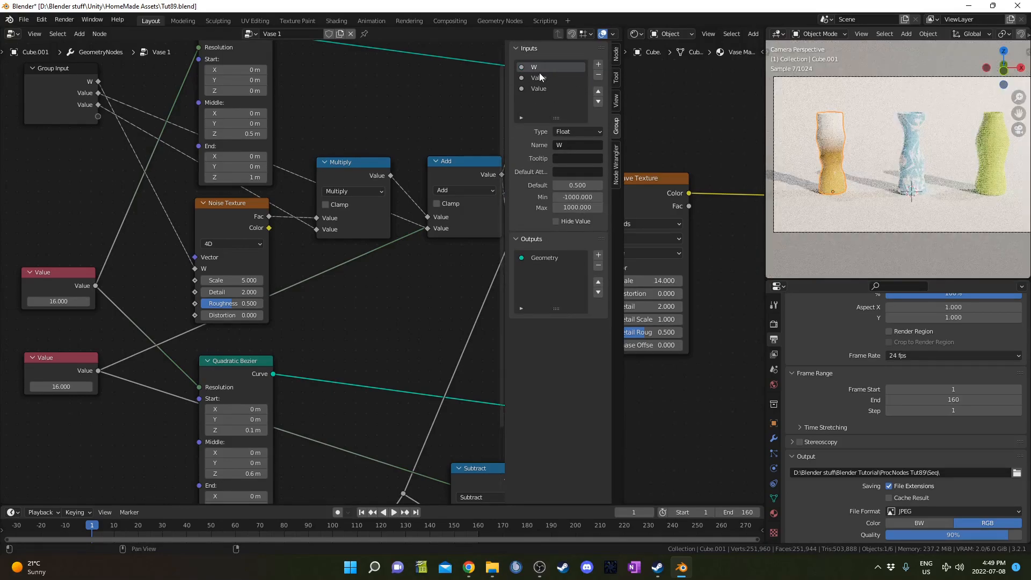
key("F2")
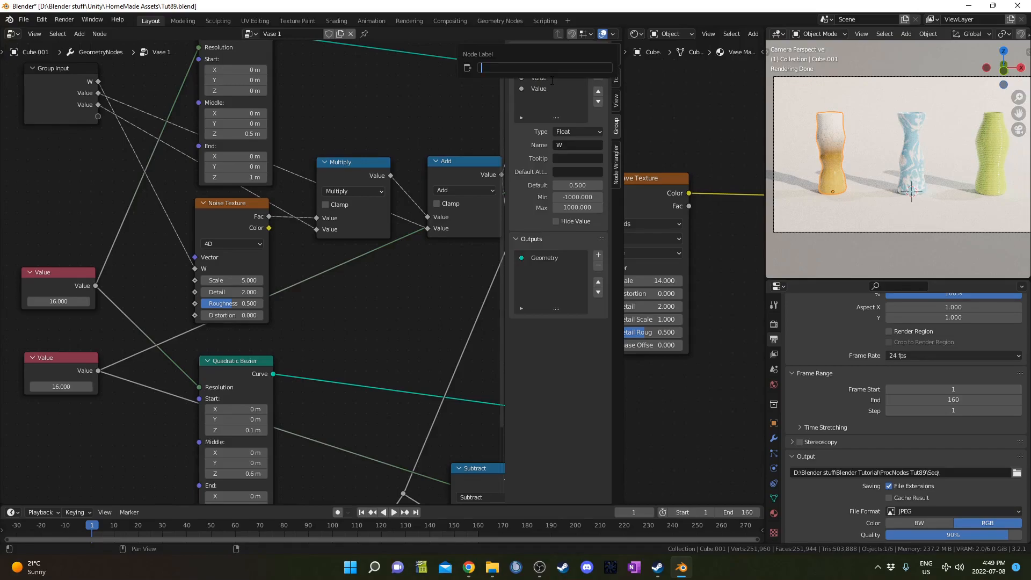
type("Noise iteration")
key("Return")
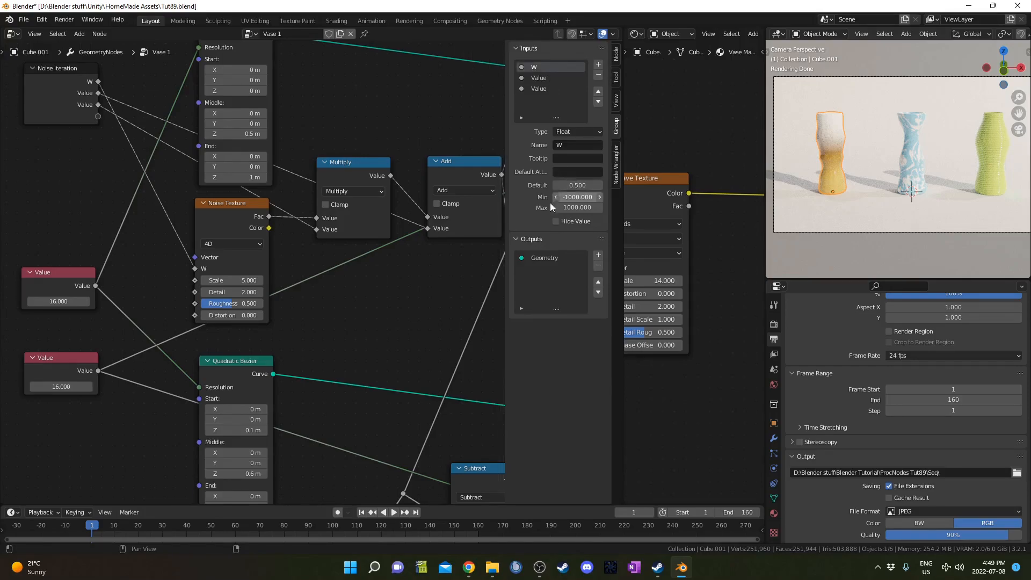
Step: Rename the group's W input as "Noise iteration"
left_click(560, 144)
type("Nois")
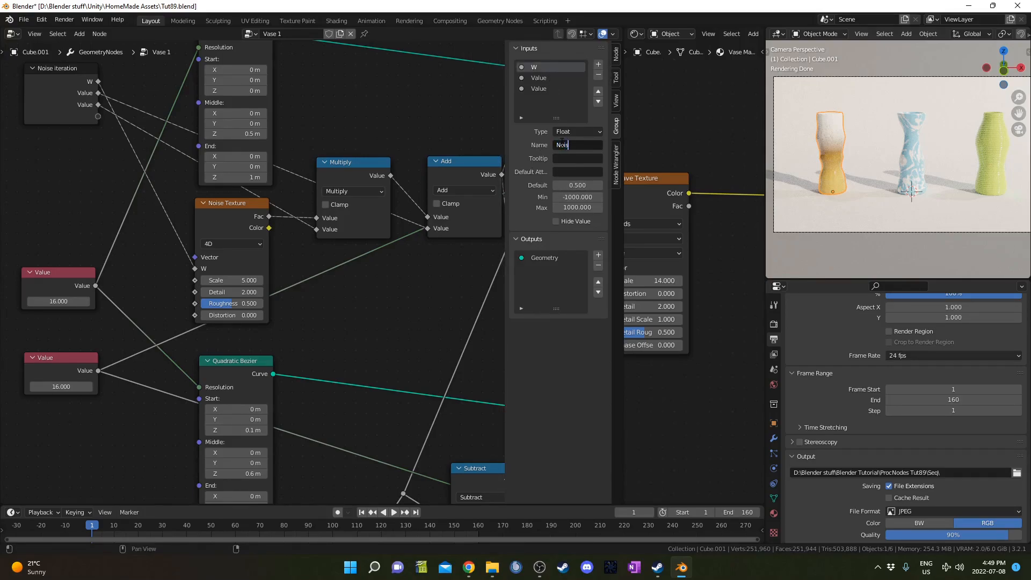
type("e iteration")
key("Return")
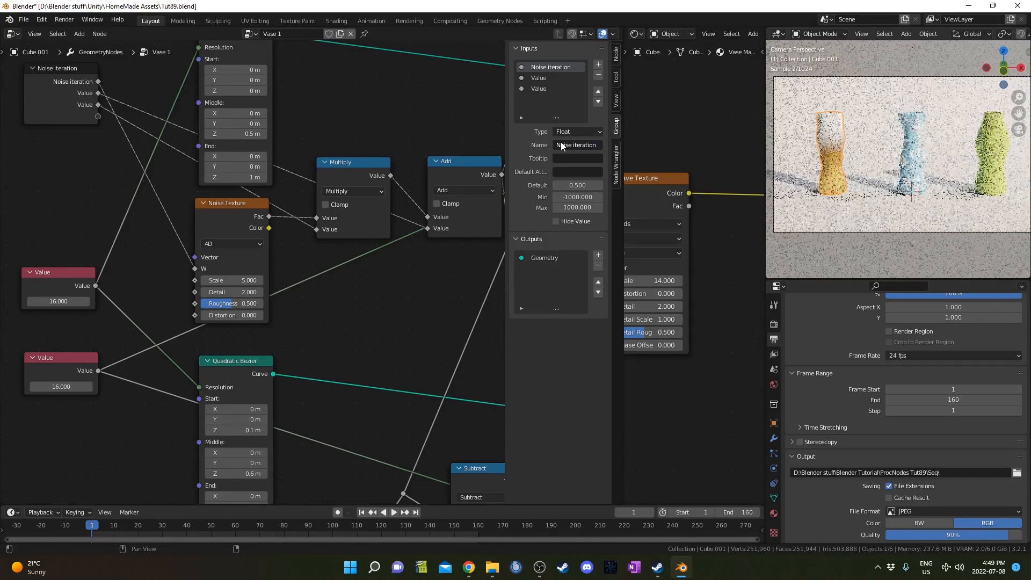
Step: Label the Group Input node "Radius" and rename the first Value input as "Radius"
left_click(543, 81)
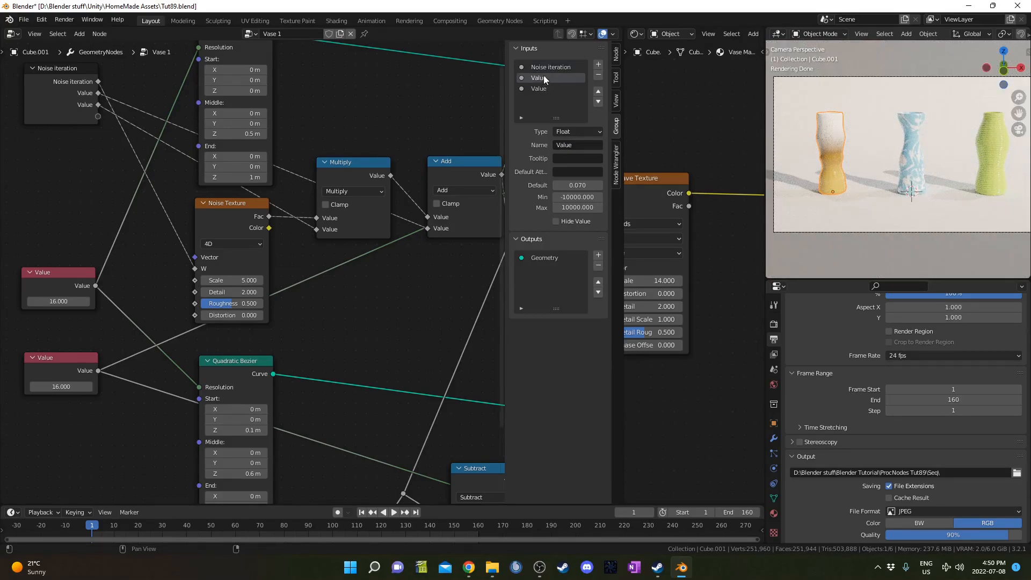
key("F2")
type("Radius")
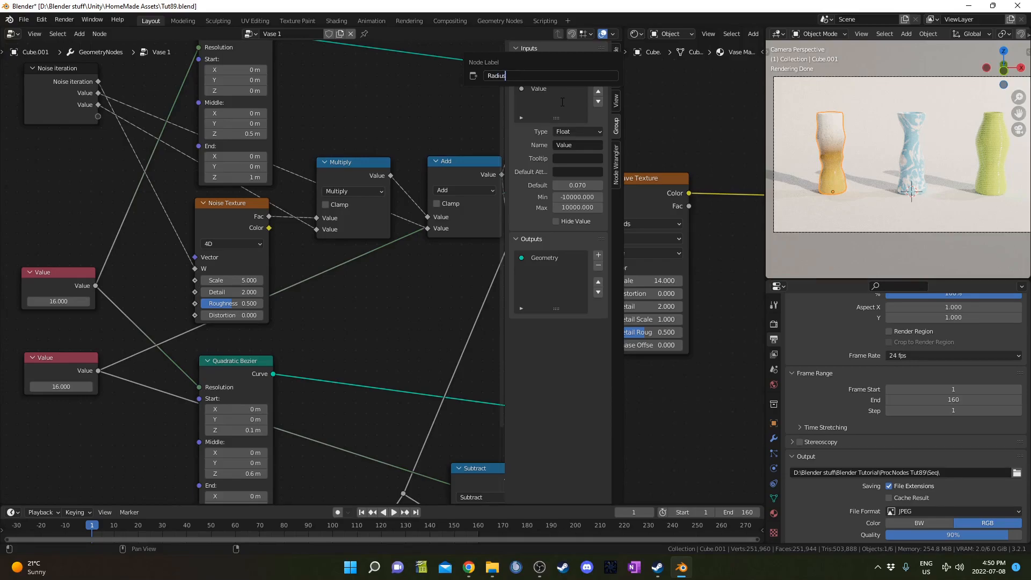
key("Return")
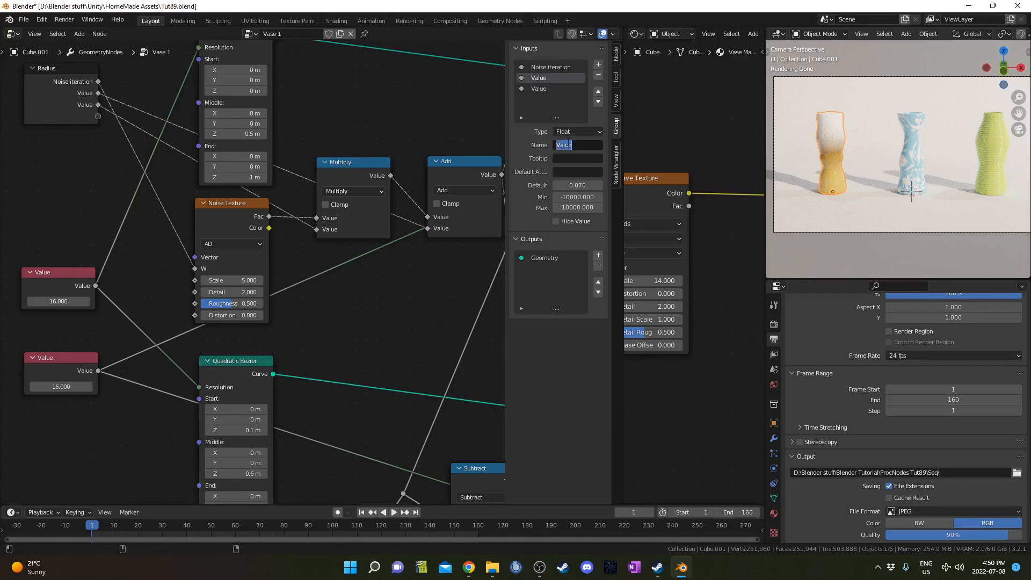
type("Radius")
key("Return")
Step: Rename the remaining Value input as "Radius range"
left_click(539, 88)
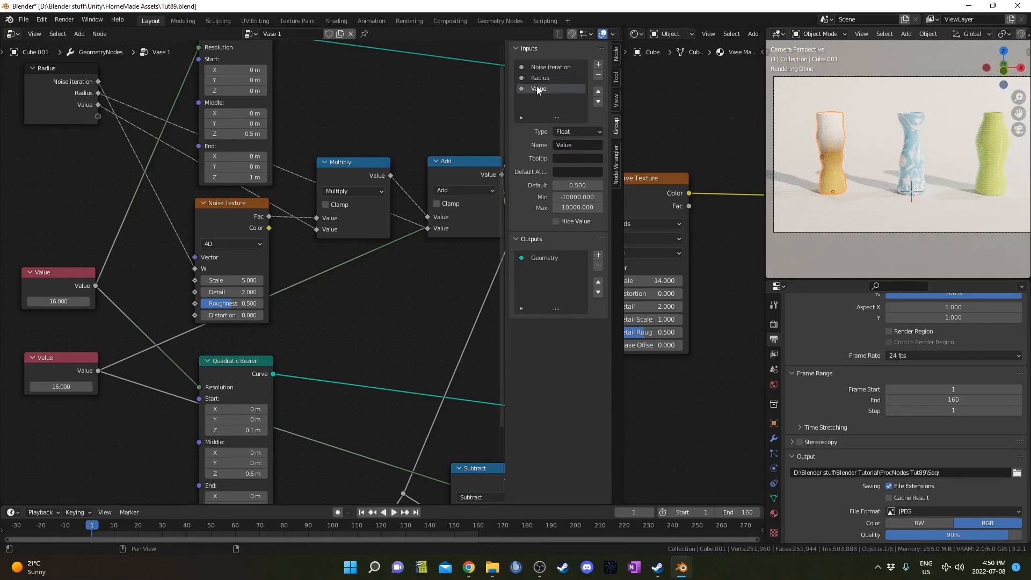
double_click(571, 146)
type("Radius rang")
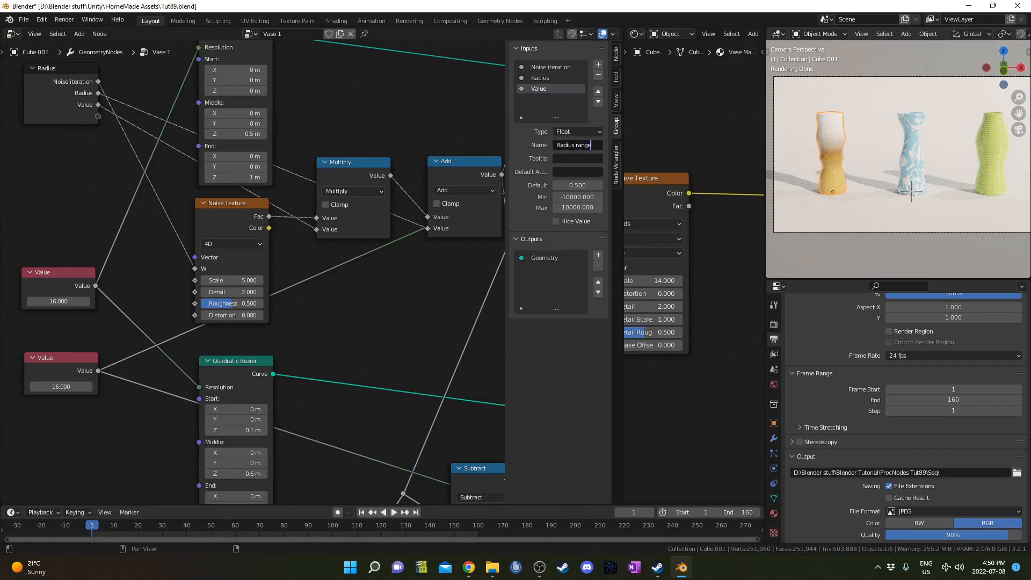
key("Return")
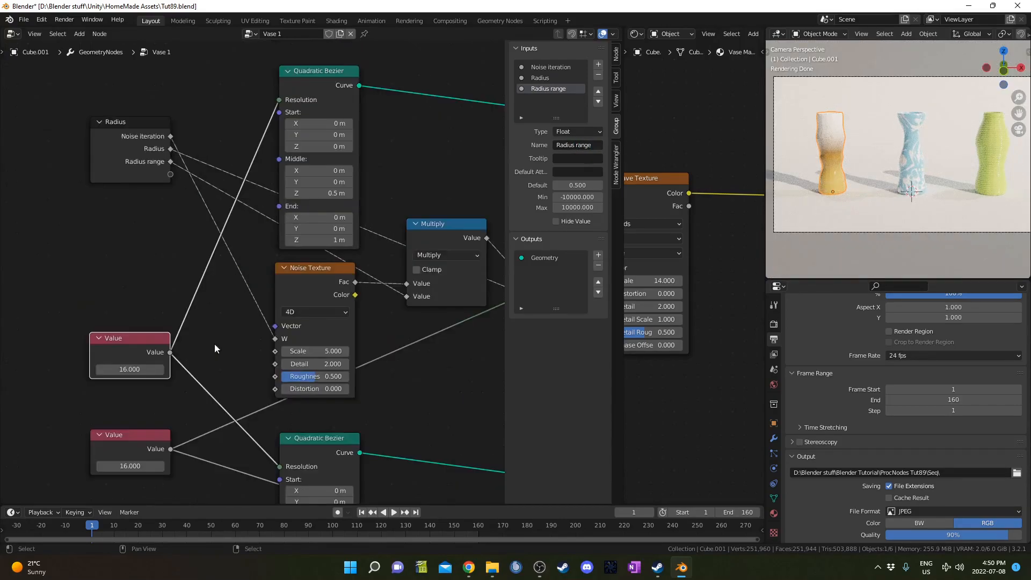
Step: Expose the Noise Texture's Scale as a group input and name it "Noise size"
left_click(275, 352)
left_click_drag(275, 352, 174, 176)
left_click(545, 98)
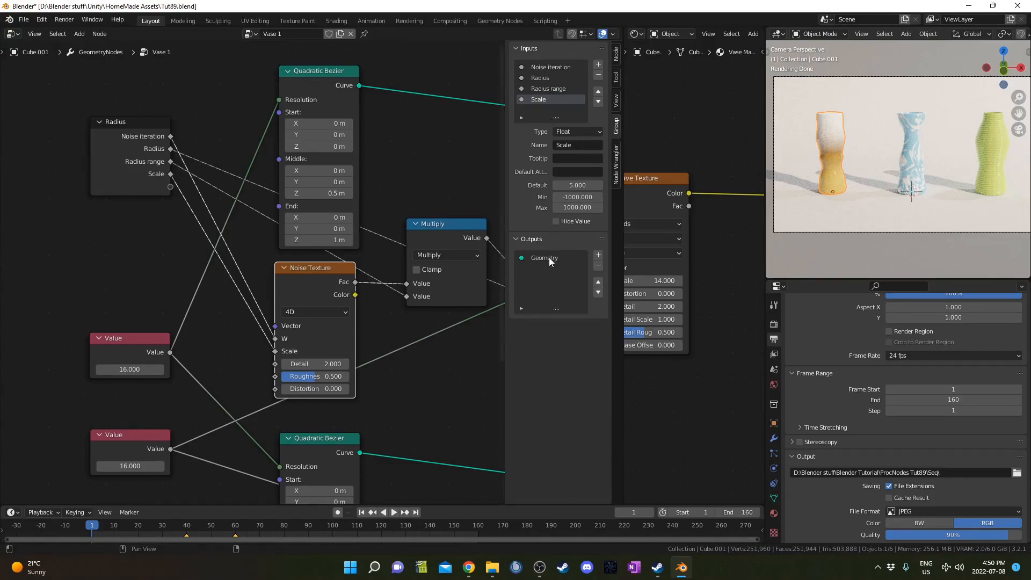
type("Noise size")
key("Return")
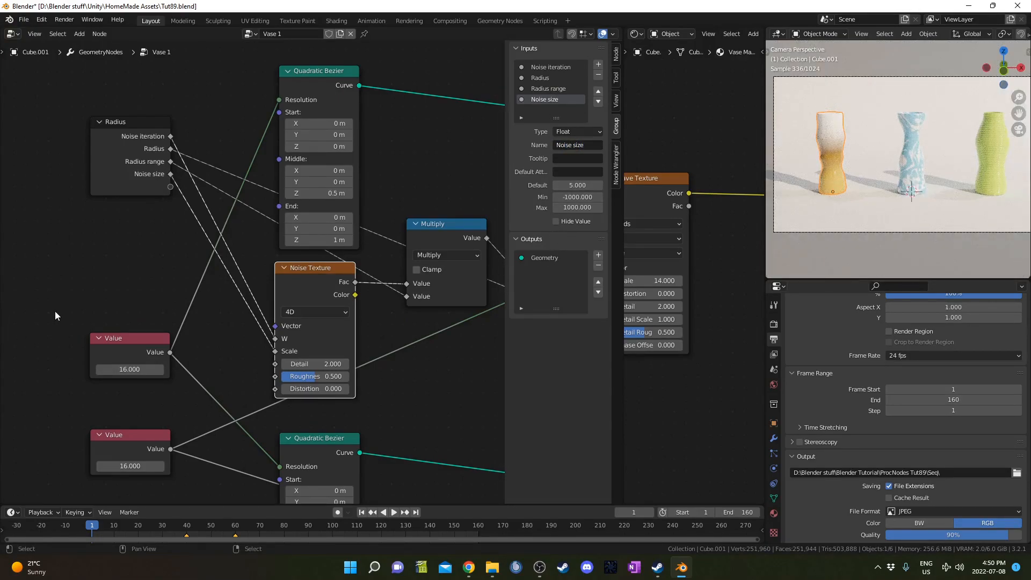
Step: Insert a separate reroute point on the outgoing links of each of the two 16.000 Value nodes
right_click_drag(188, 280, 188, 449, "shift")
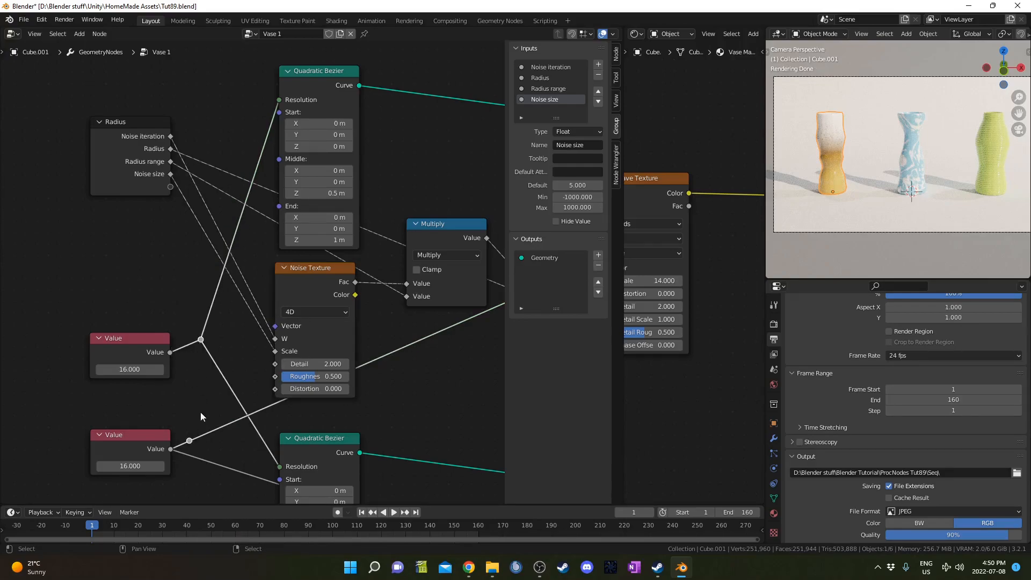
key("ctrl+z")
right_click_drag(188, 291, 201, 388, "shift")
mouse_move(196, 343)
left_mouse_down()
mouse_move(140, 190)
mouse_move(178, 186)
mouse_move(201, 347)
left_mouse_up()
middle_click_drag(201, 403, 204, 362)
right_click_drag(208, 369, 228, 443, "shift")
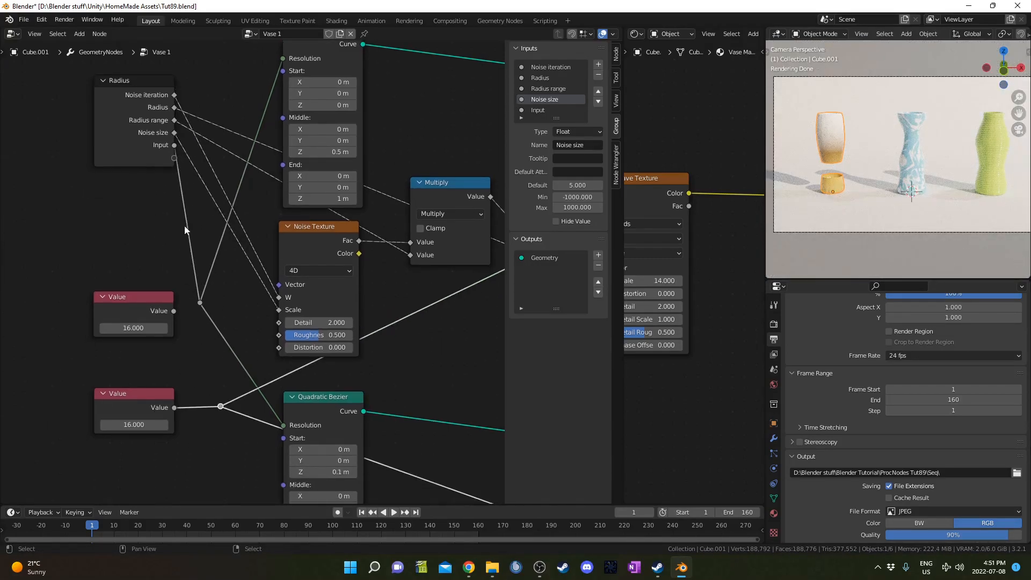
Step: Feed the two reroutes from new group inputs instead of the Value nodes, and rename the first new input as "Hor res"
left_click_drag(175, 158, 220, 406)
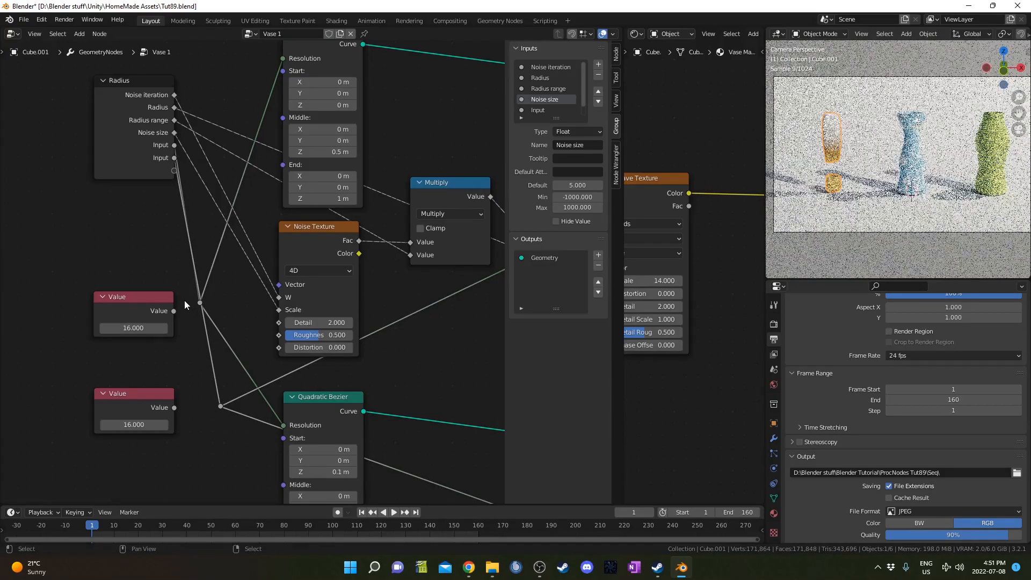
key("g")
left_click(248, 307)
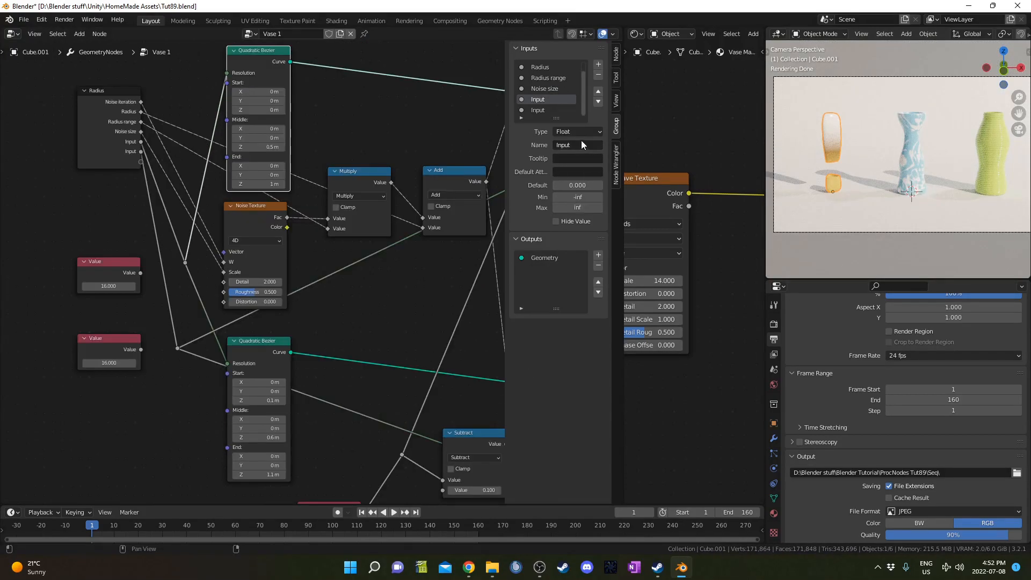
type("HOr res")
key("Return")
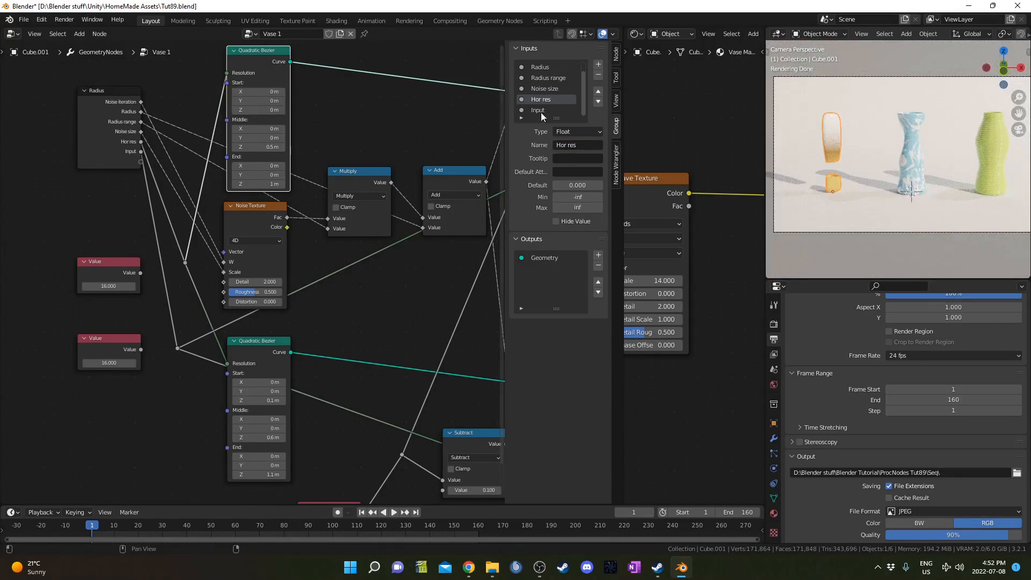
Step: Rename the last unnamed group input of the Vase 1 node group as "Vert res"
left_click(541, 111)
type("Vert")
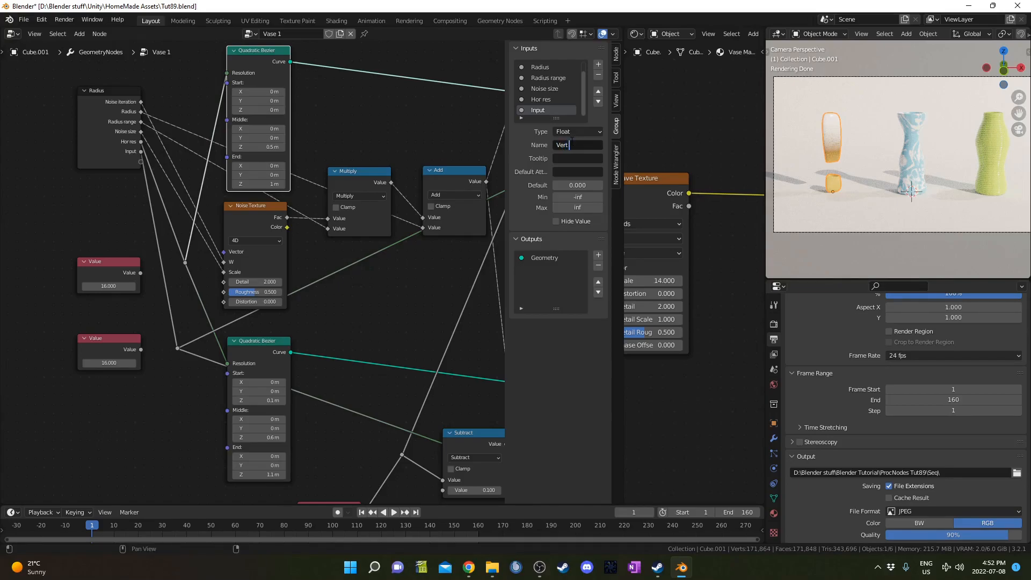
key("Return")
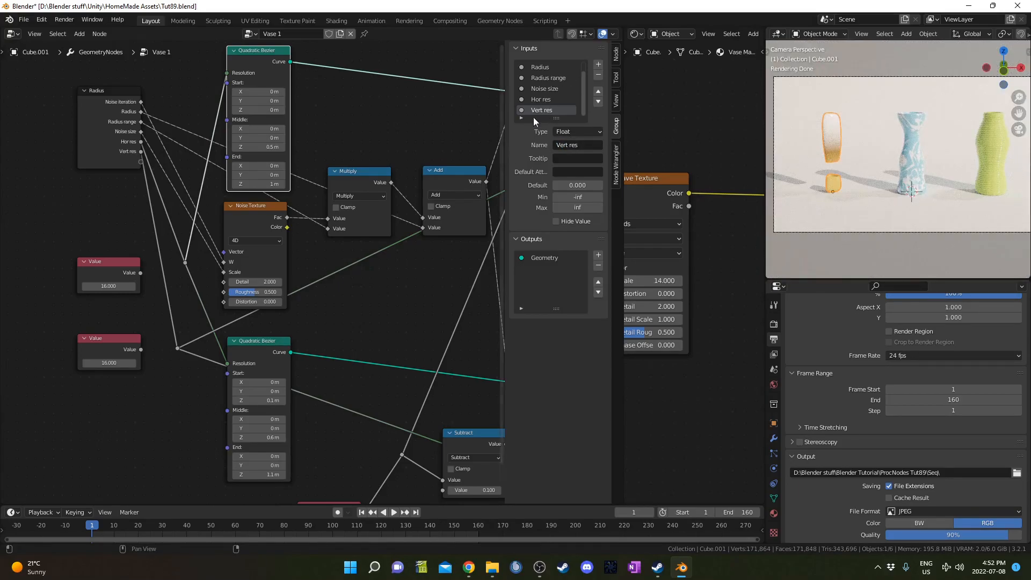
scroll(536, 92, "up", 1)
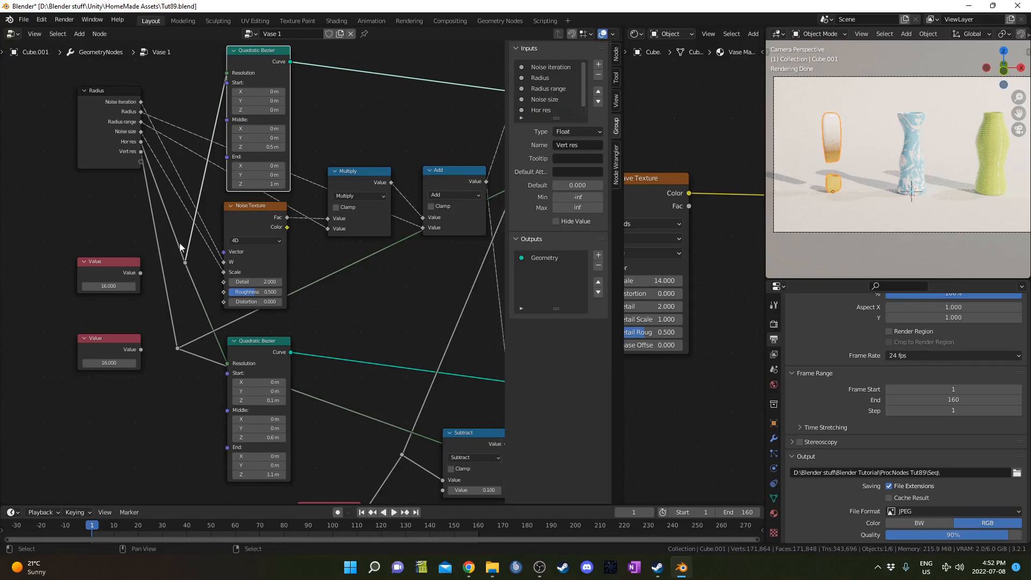
key("n")
scroll(417, 304, "down", 2)
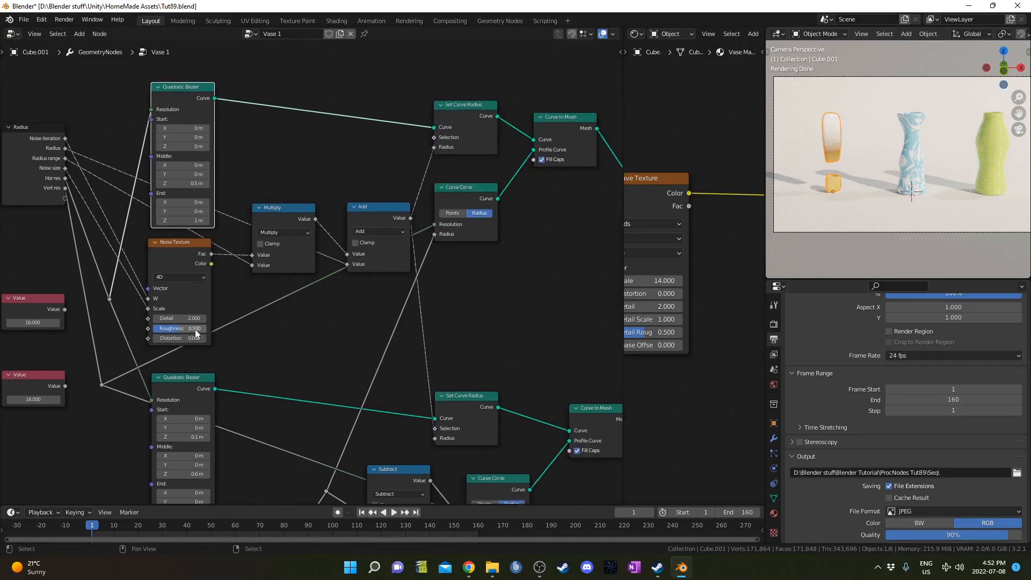
Step: Set both Hor res and Vert res to 16 in the selected vase's GeometryNodes modifier
left_click(773, 438)
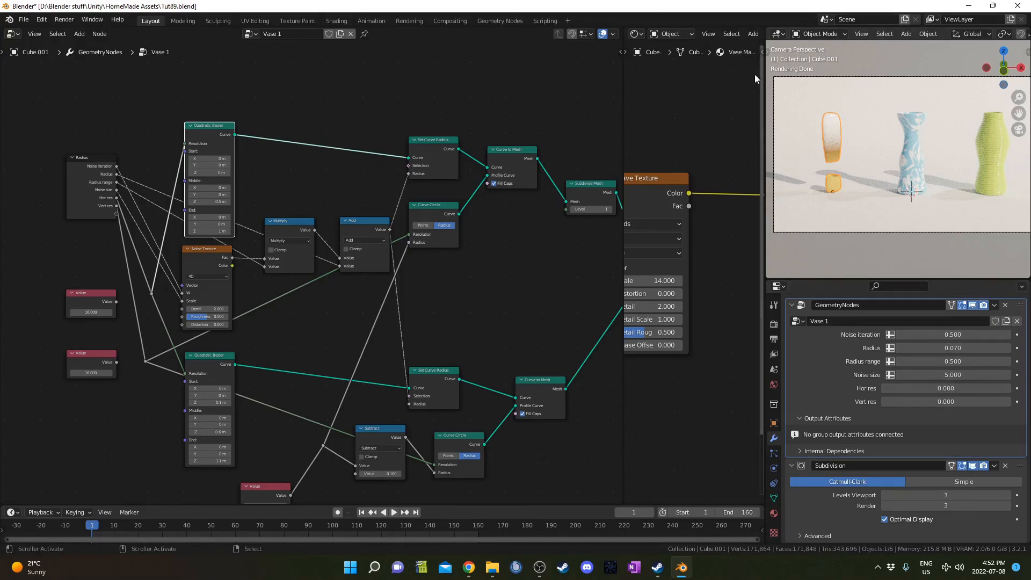
left_click(948, 388)
left_click(237, 210)
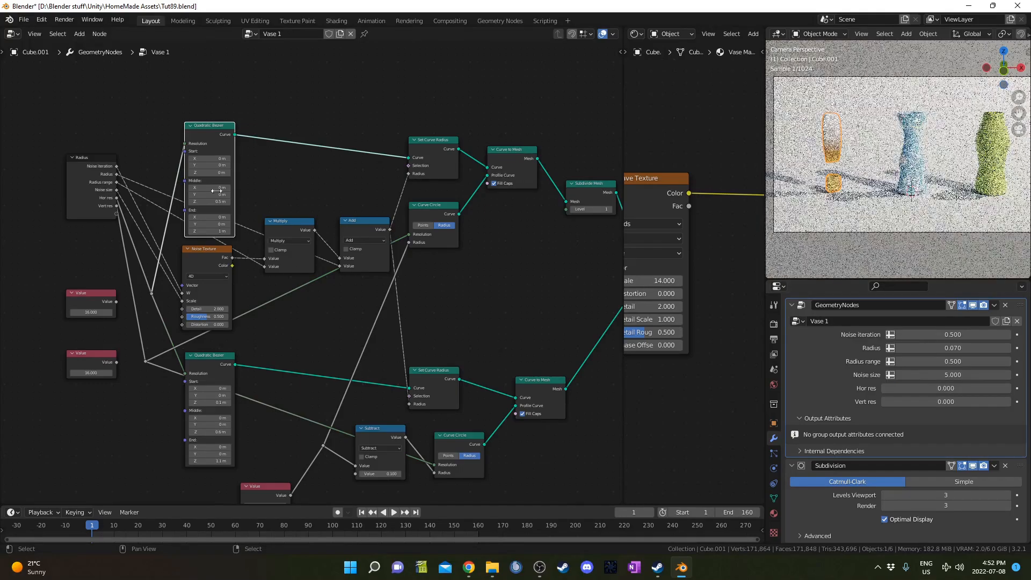
middle_click_drag(400, 356, 375, 338)
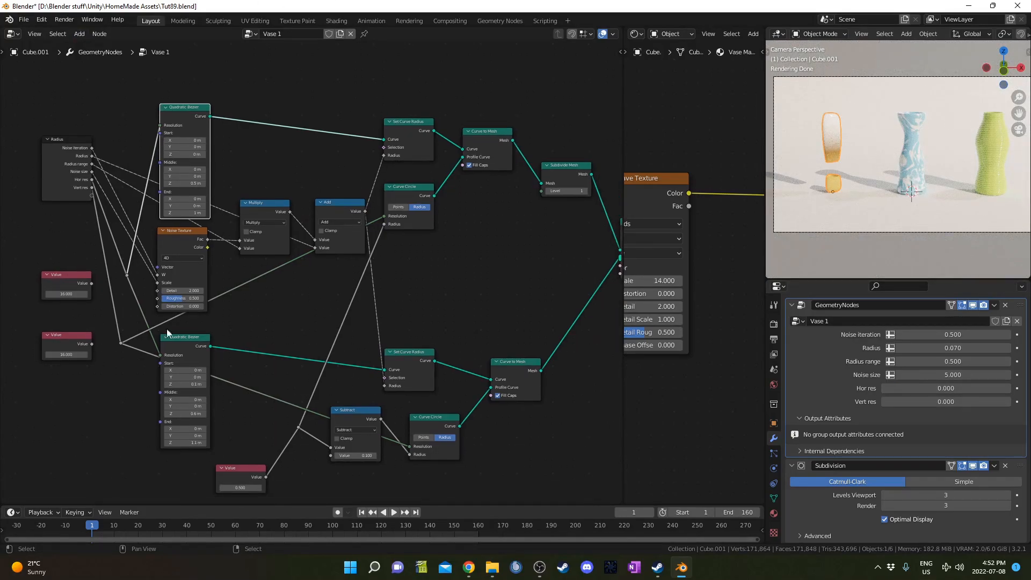
middle_click_drag(374, 259, 362, 246)
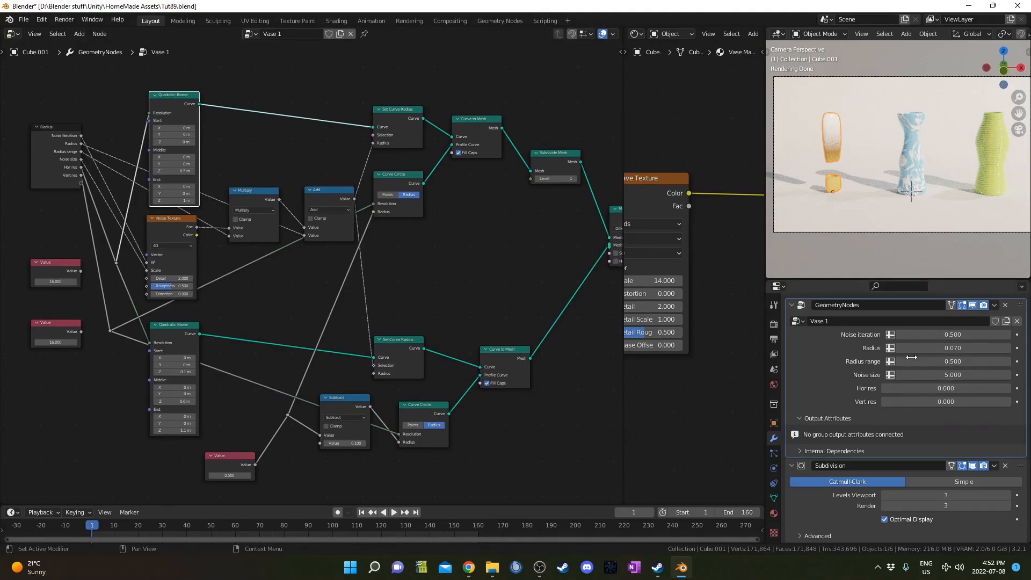
left_click(933, 389)
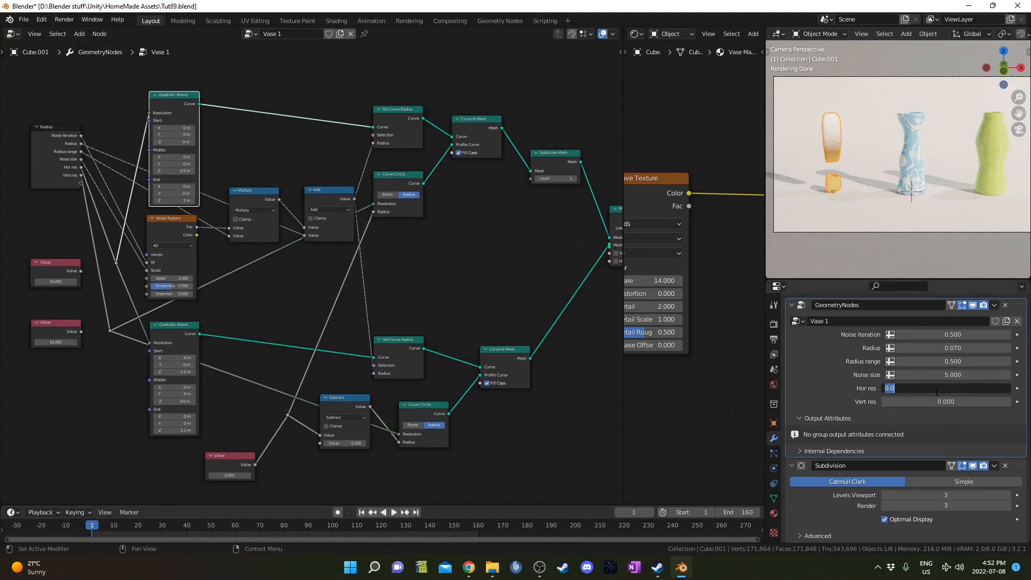
type("16")
key("Tab")
type("16")
key("Return")
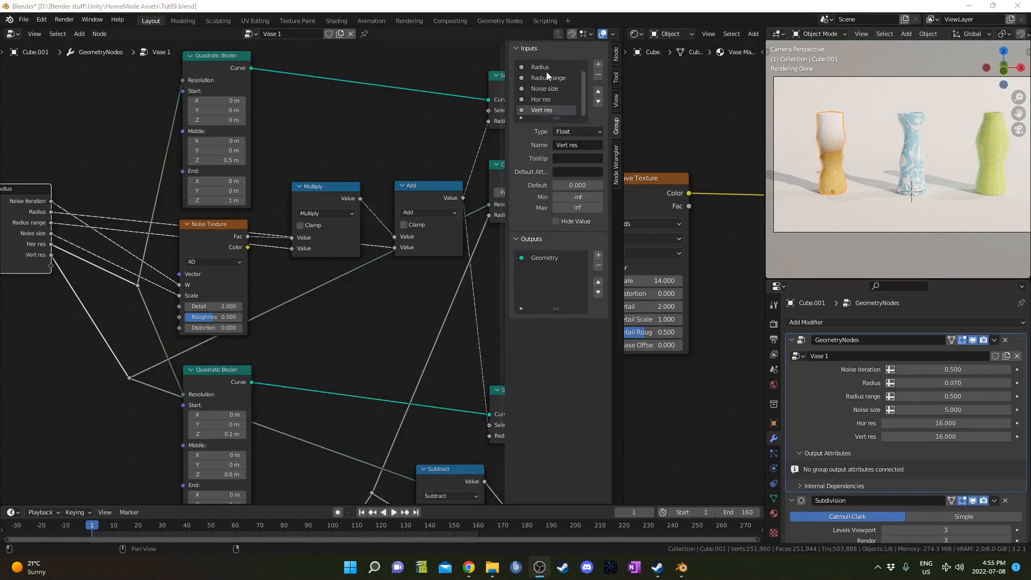
Step: Move the Noise size group input up two places so it sits directly below Noise iteration
scroll(552, 108, "up", 1)
left_click(539, 99)
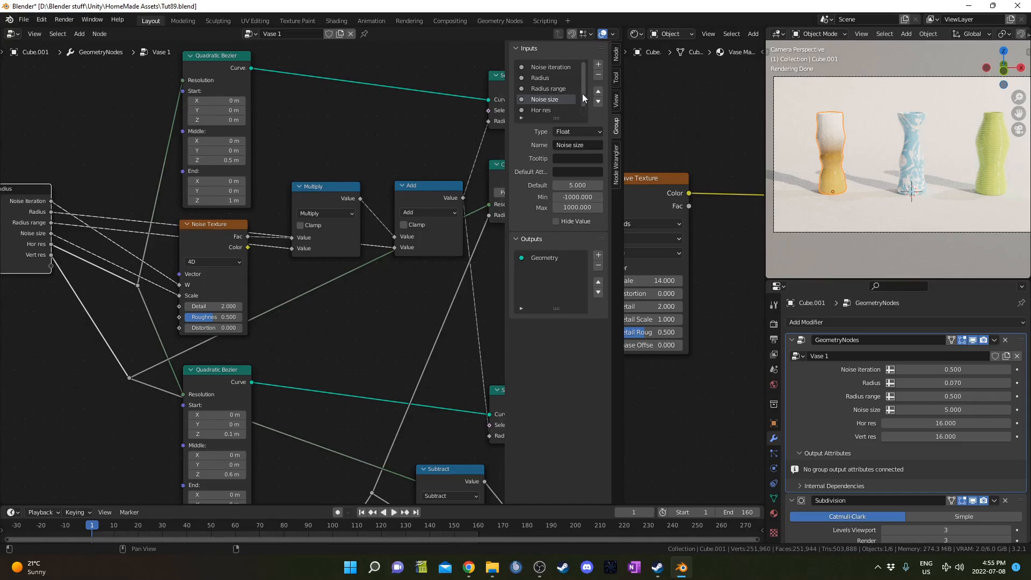
left_click(597, 92)
left_click(598, 92)
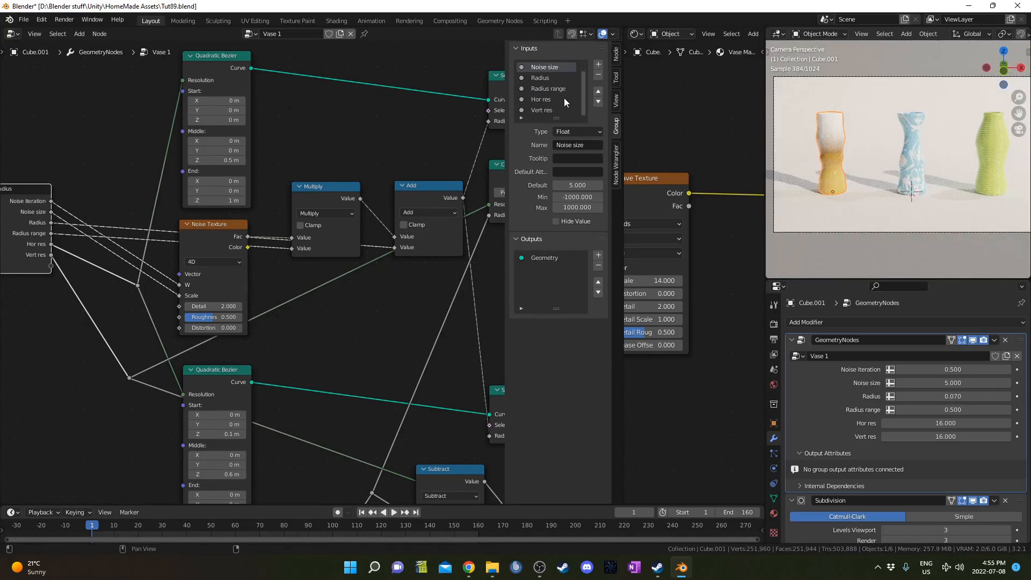
Step: Give the Hor res group input the tooltip "horizontal resolution"
scroll(564, 98, "down", 1)
left_click(545, 100)
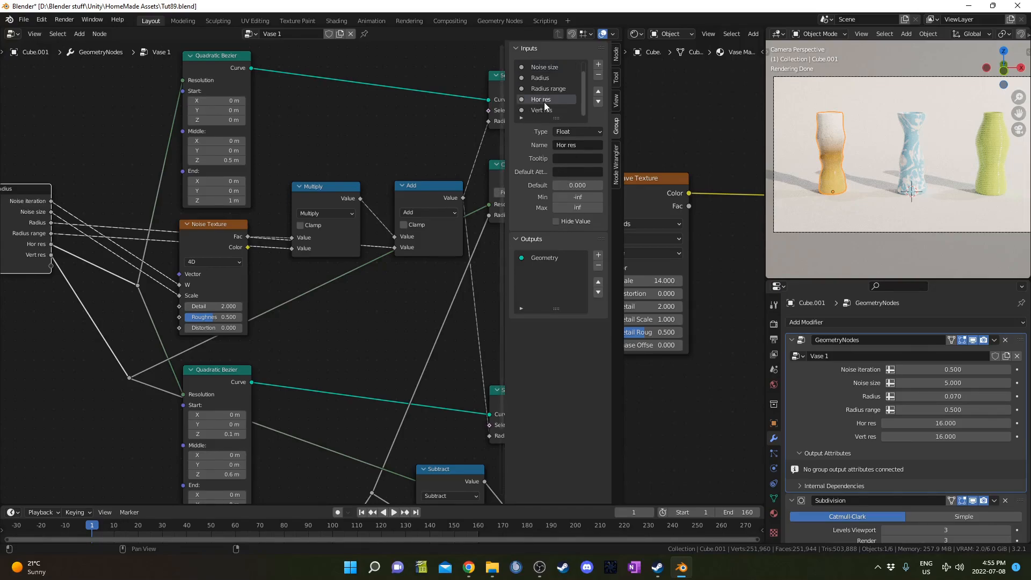
type("horizontal")
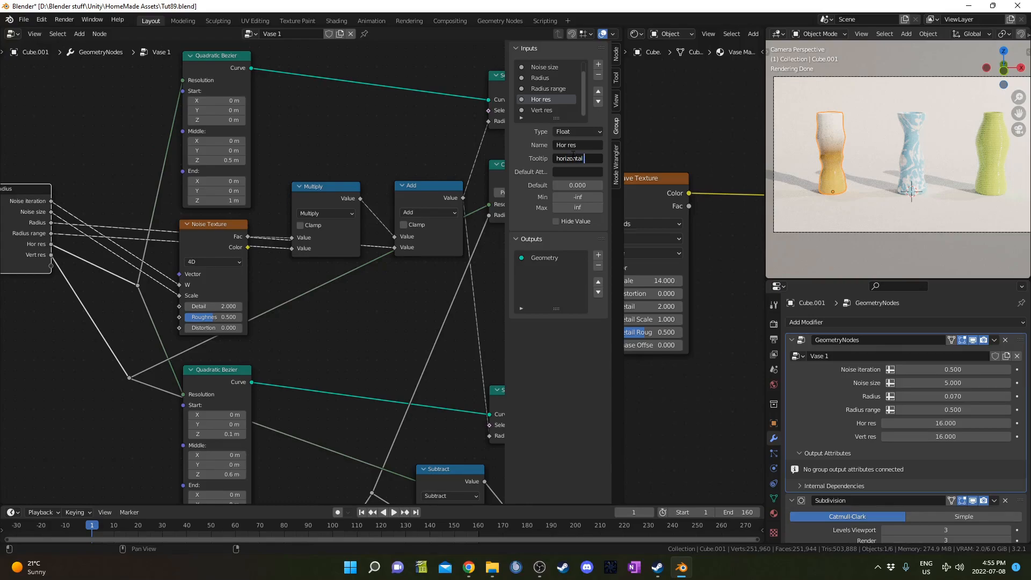
type(" resolution")
key("Return")
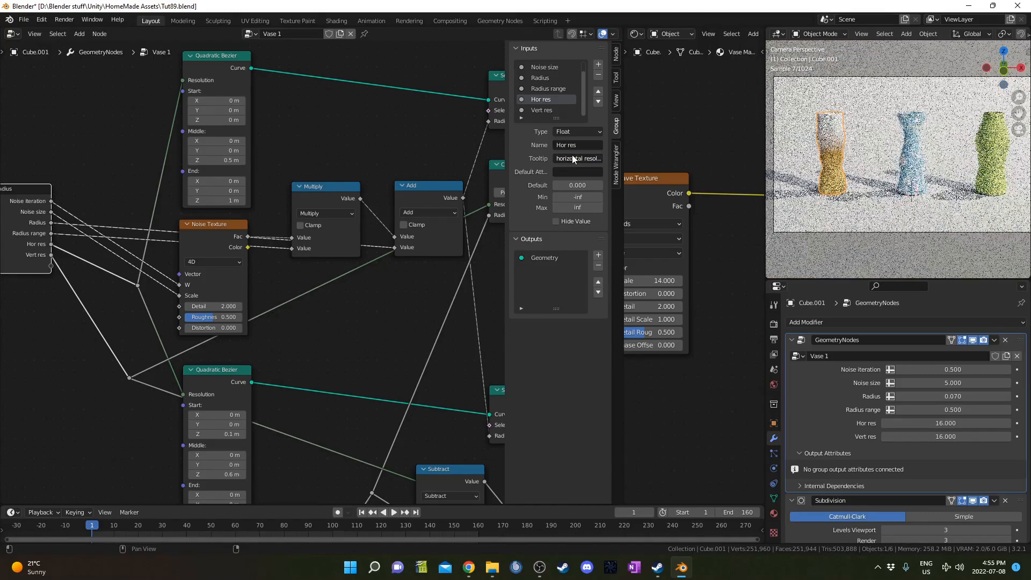